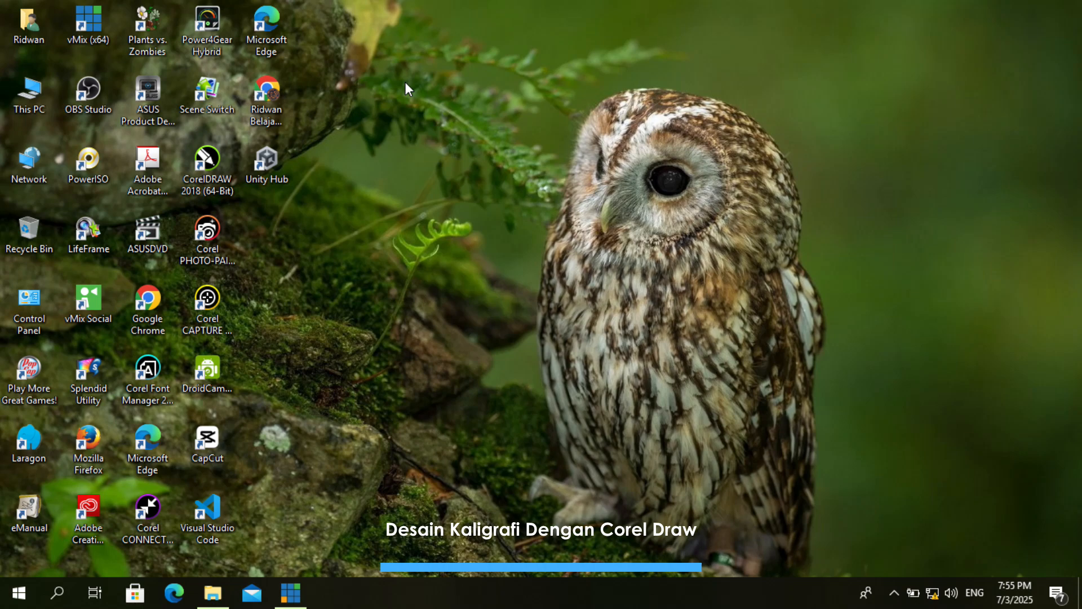
# Launch CorelDRAW 2018 (64-Bit) from the CorelDRAW Graphics Suite 2018 program group
pyautogui.click(20, 603)
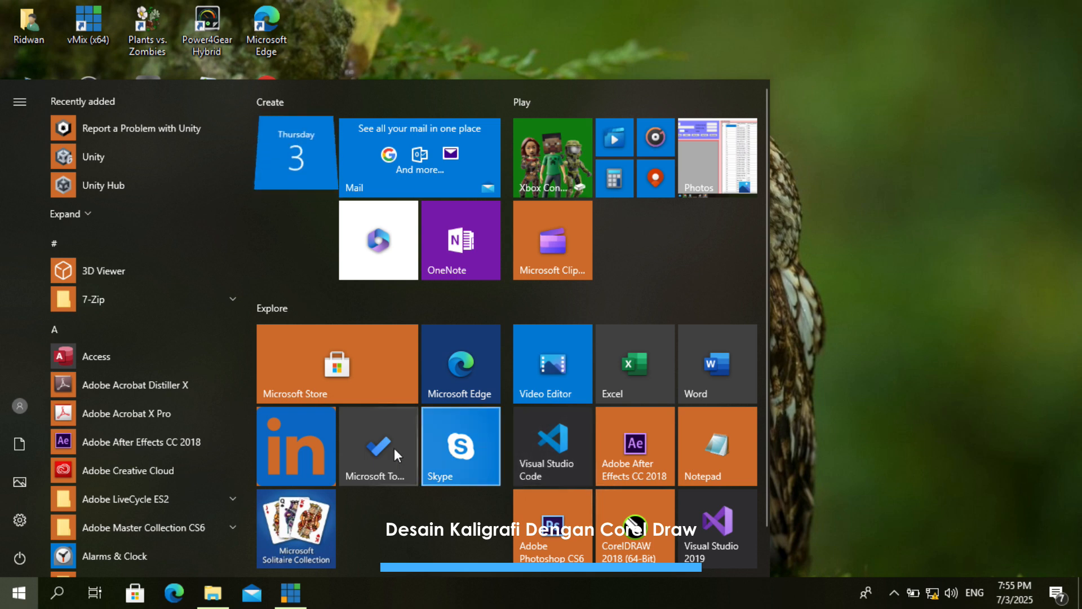
pyautogui.scroll(-5, 86, 383)
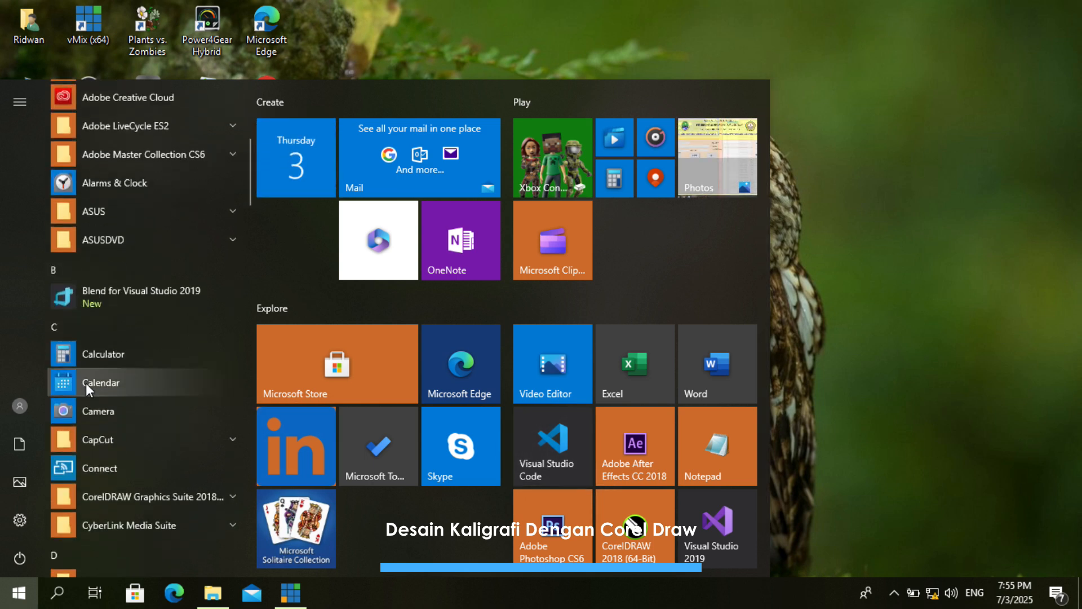
pyautogui.scroll(-5, 86, 383)
pyautogui.scroll(-1, 86, 384)
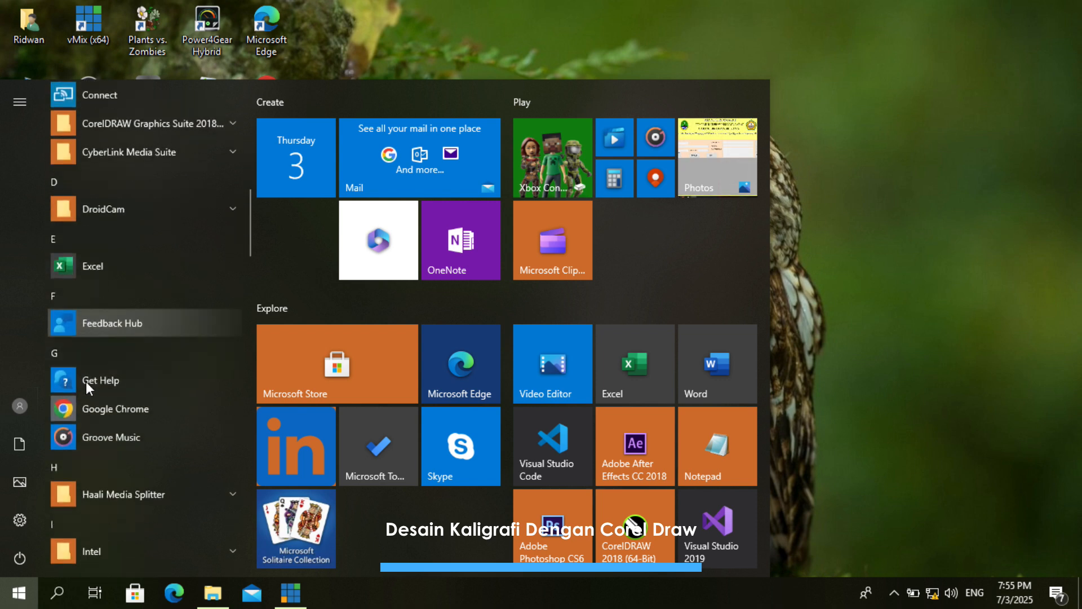
pyautogui.scroll(3, 86, 383)
pyautogui.click(175, 275)
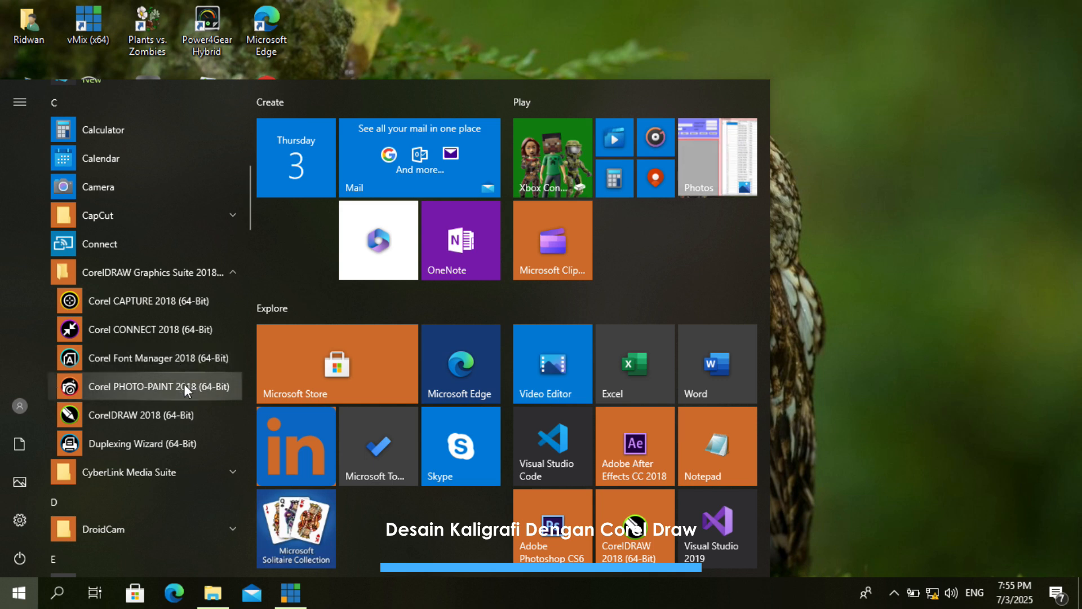
pyautogui.click(180, 414)
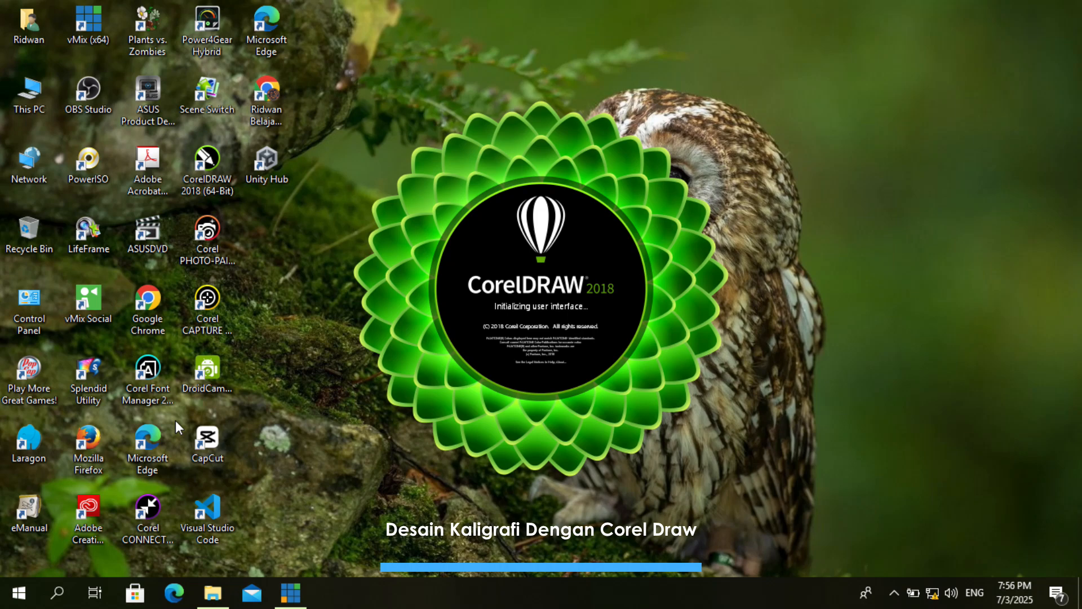
# Switch to File Explorer, view the contents of Local Disk (G:), and minimize the window
pyautogui.click(210, 594)
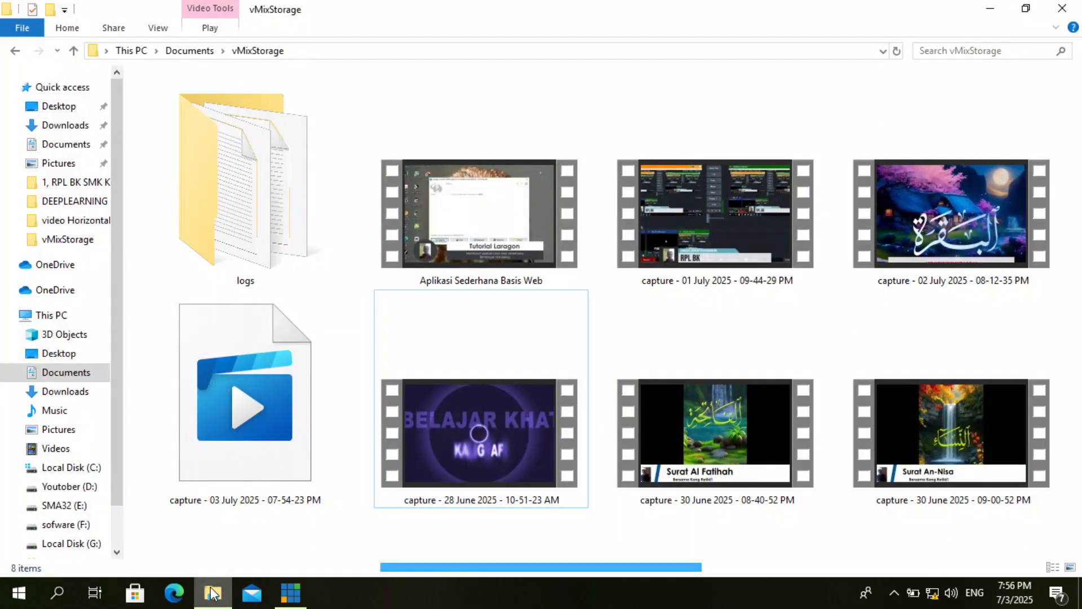
pyautogui.click(74, 545)
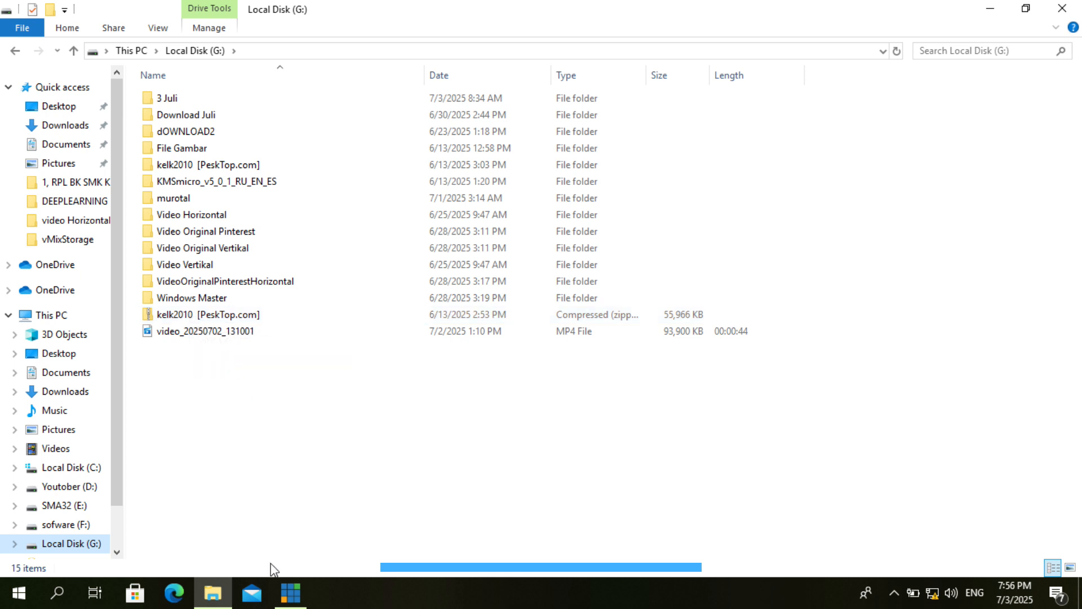
pyautogui.click(992, 9)
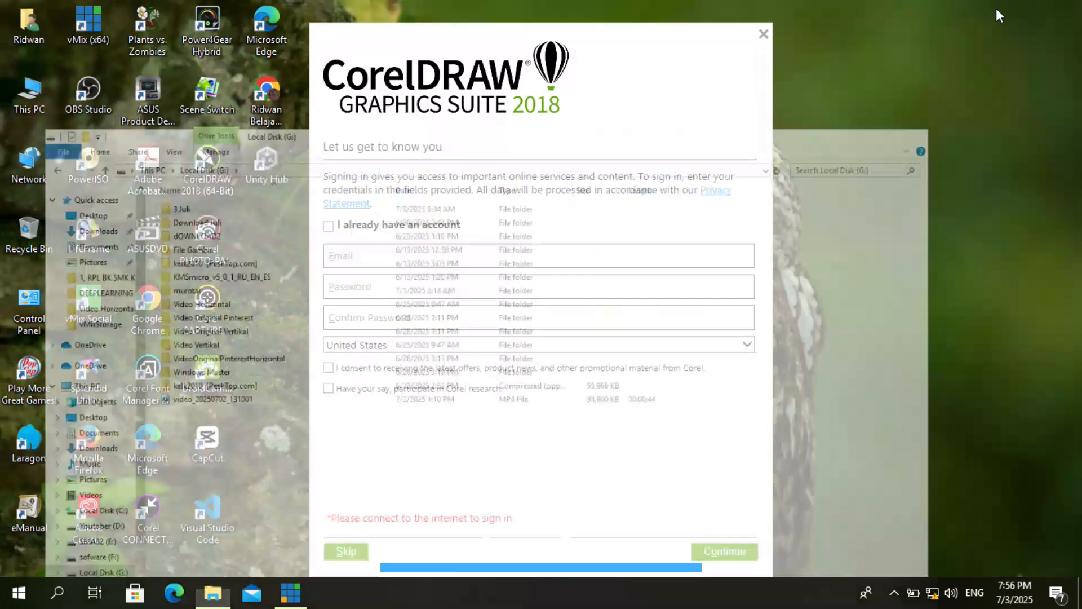
# Skip the CorelDRAW account sign-in and start a new document
pyautogui.click(346, 551)
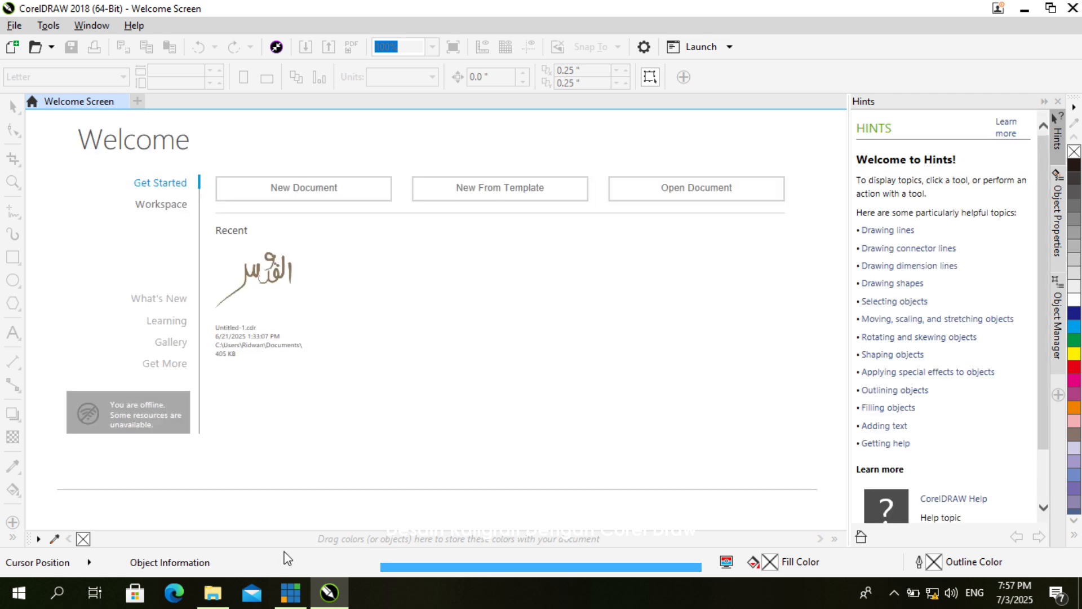
pyautogui.click(291, 190)
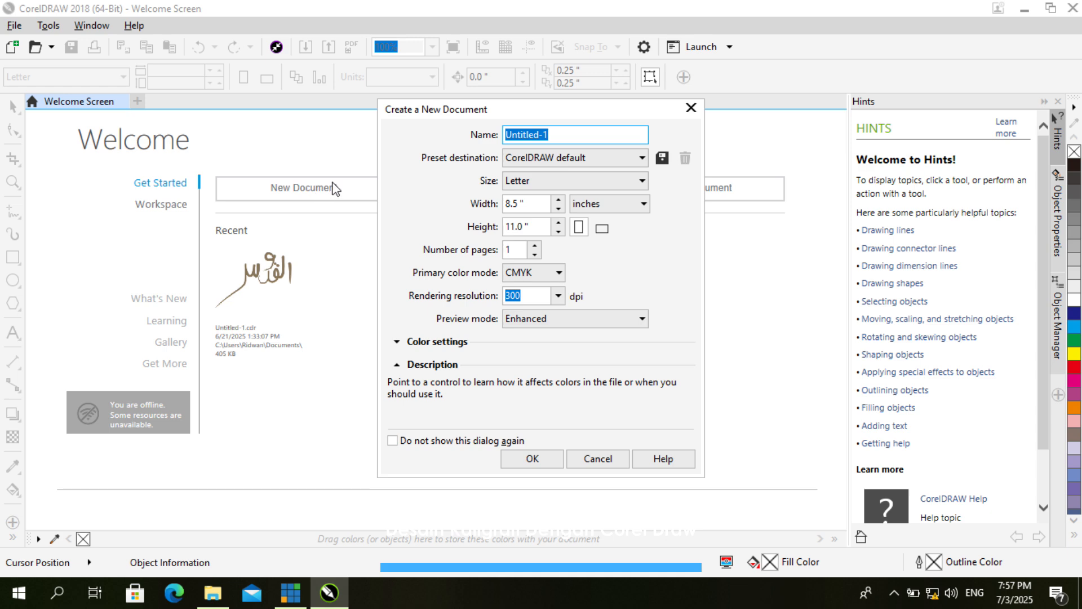
# Create the document at Legal page size and switch the page to landscape orientation
pyautogui.click(549, 179)
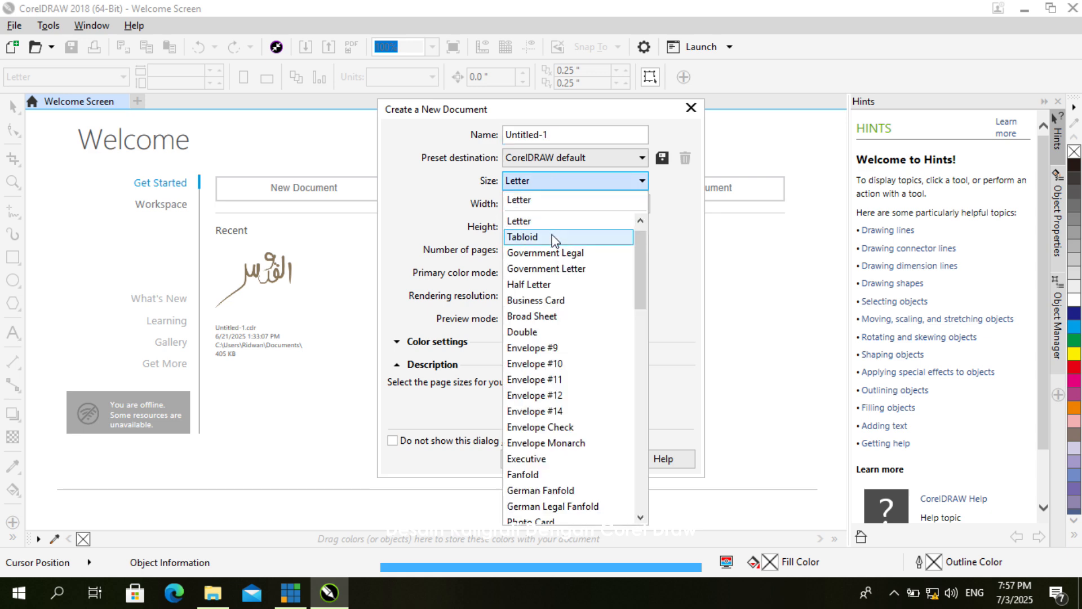
pyautogui.scroll(-3, 554, 237)
pyautogui.scroll(-2, 555, 238)
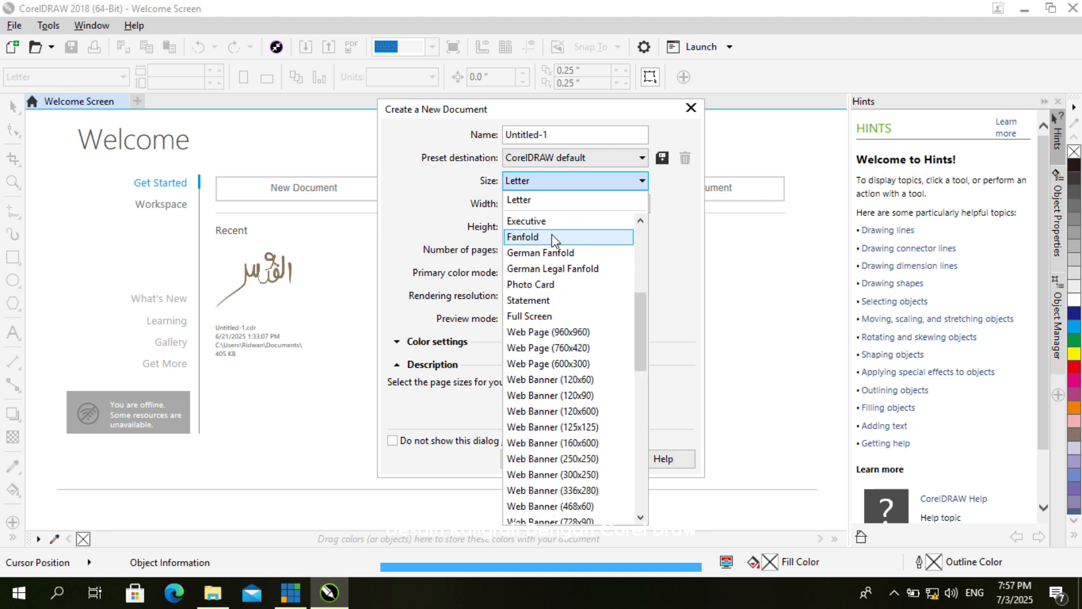
pyautogui.scroll(4, 554, 238)
pyautogui.scroll(1, 554, 239)
pyautogui.scroll(-7, 554, 239)
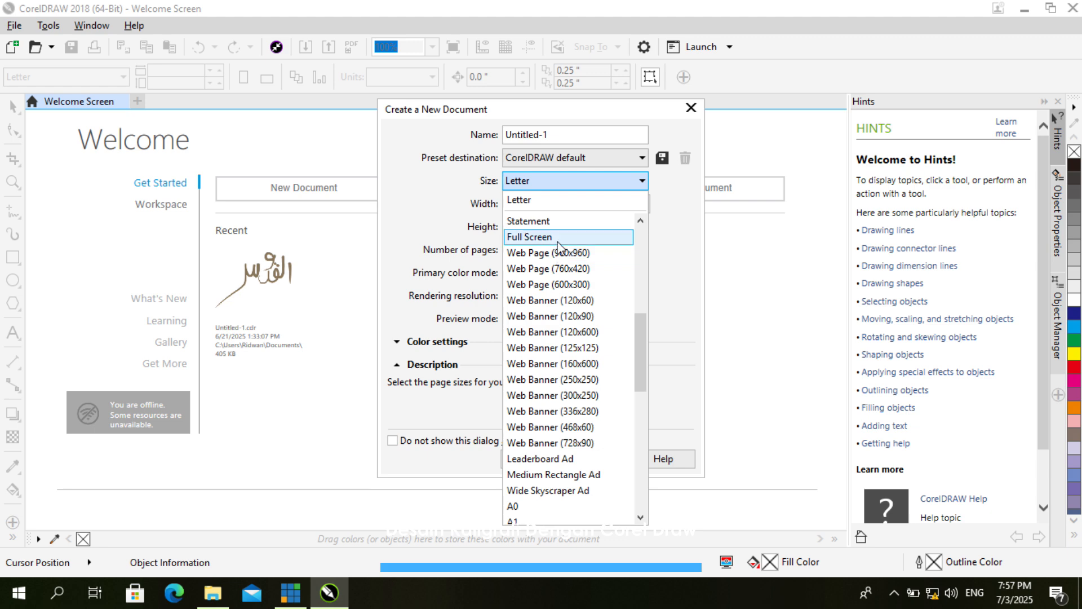
pyautogui.scroll(-3, 566, 317)
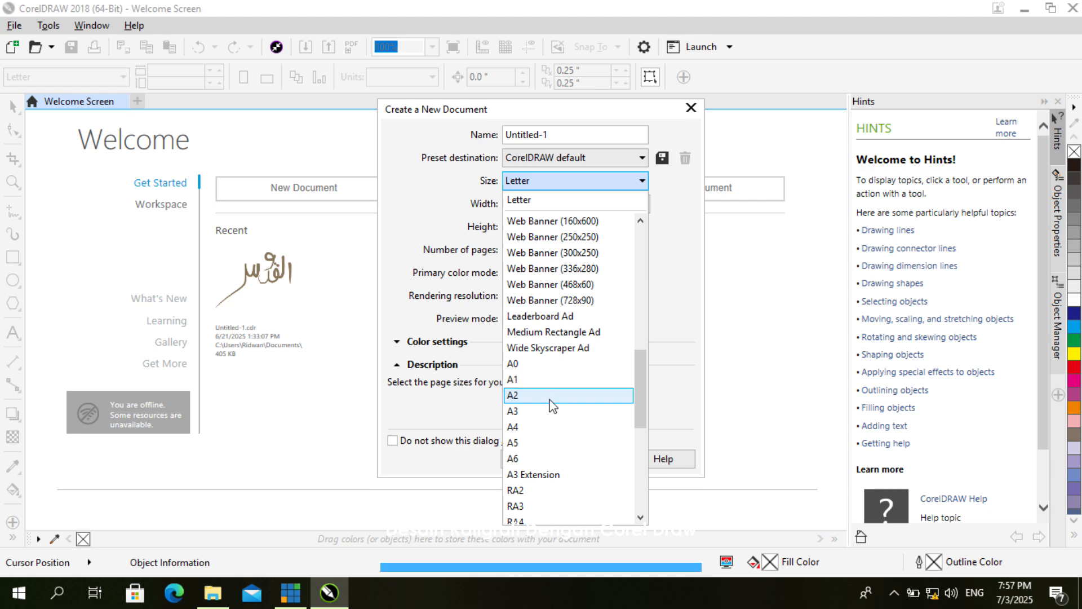
pyautogui.scroll(-2, 554, 433)
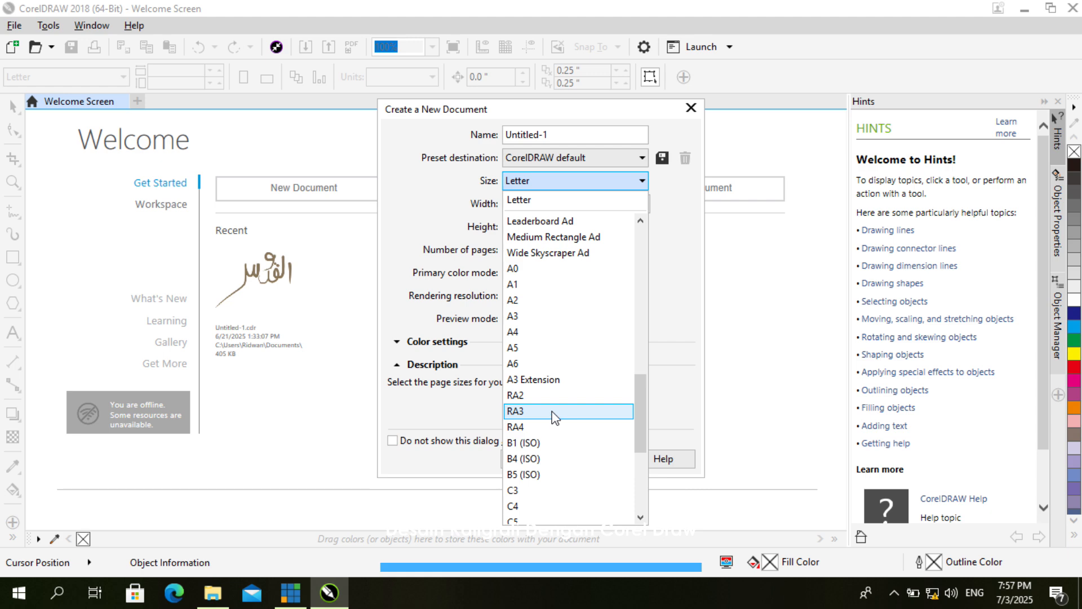
pyautogui.scroll(-3, 554, 417)
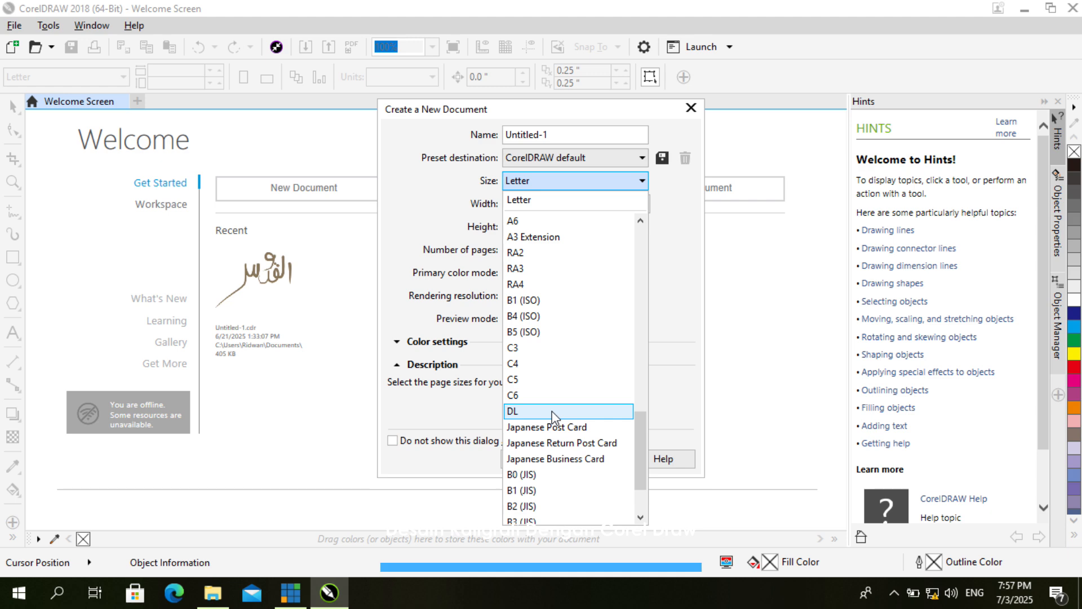
pyautogui.scroll(13, 553, 417)
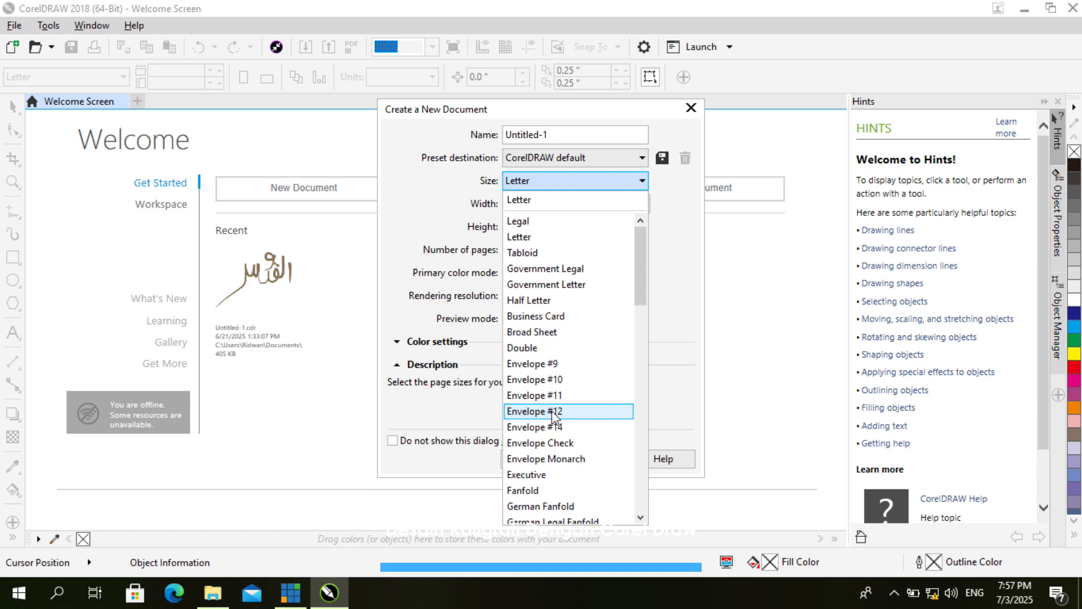
pyautogui.scroll(-1, 553, 417)
pyautogui.scroll(1, 554, 417)
pyautogui.click(536, 221)
pyautogui.click(543, 458)
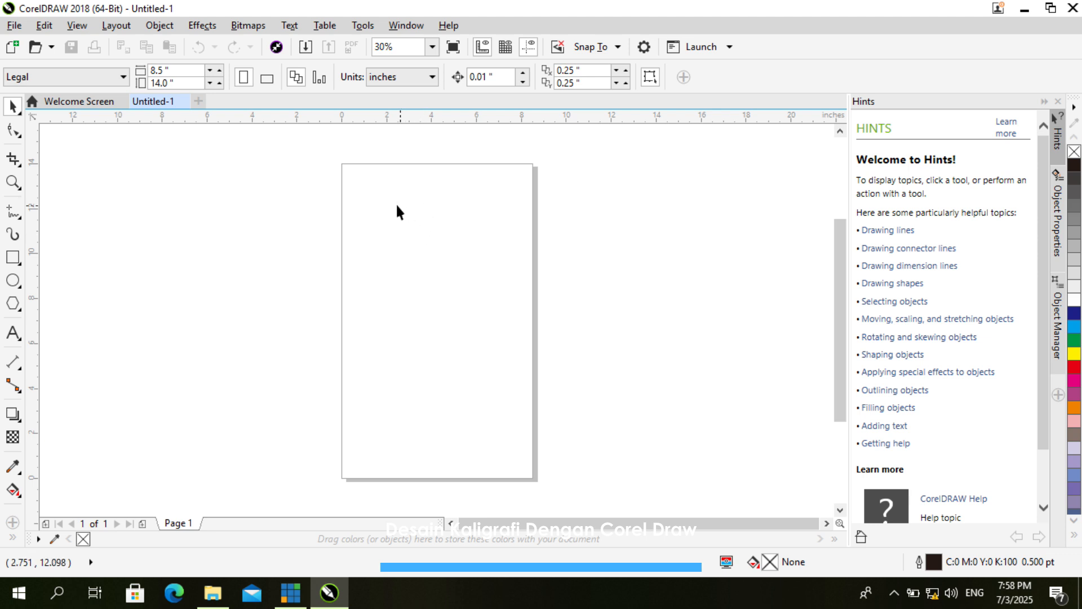
pyautogui.click(275, 84)
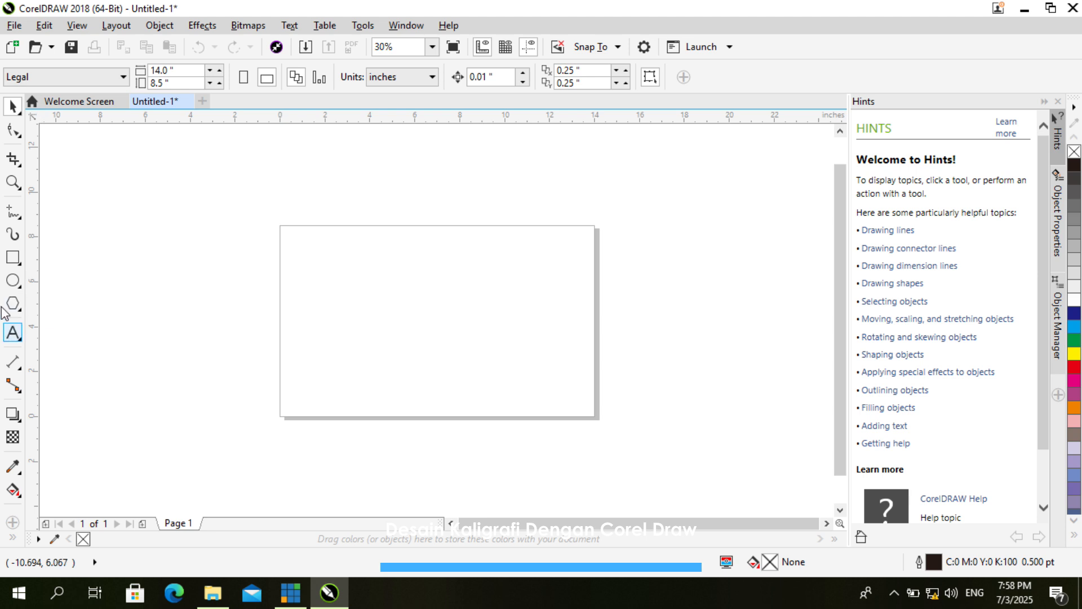
# Start an artistic text just outside the page's upper-left corner and set its font to Byzantium
pyautogui.click(14, 334)
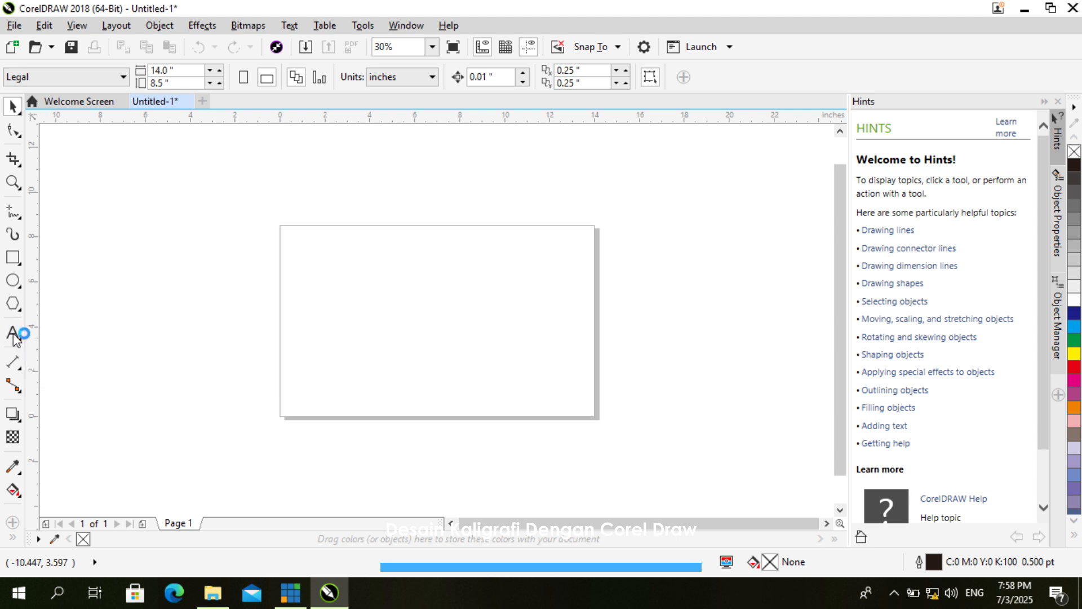
pyautogui.click(241, 244)
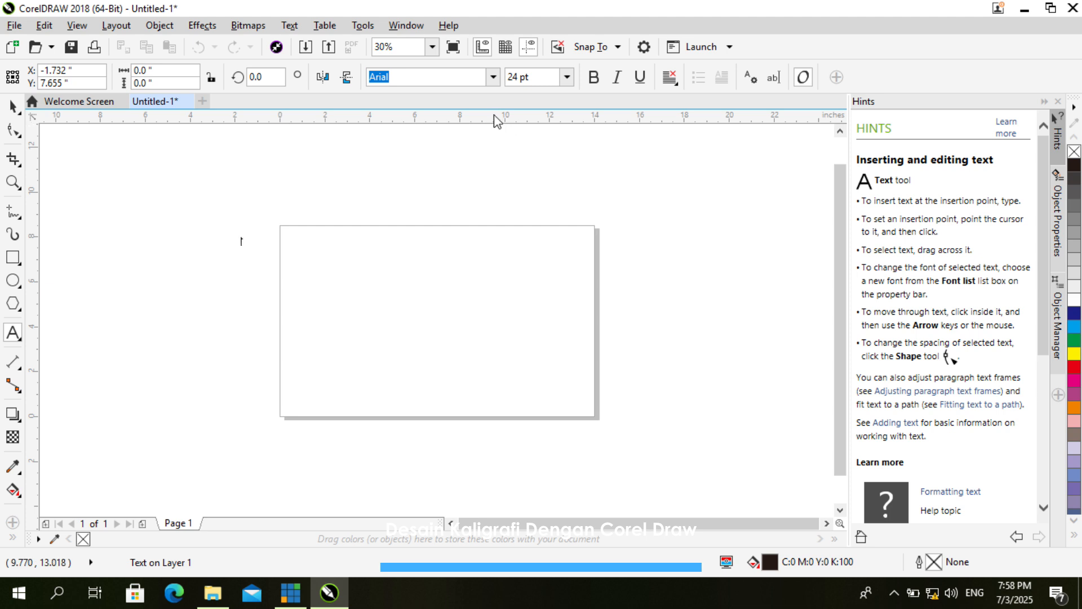
pyautogui.click(494, 78)
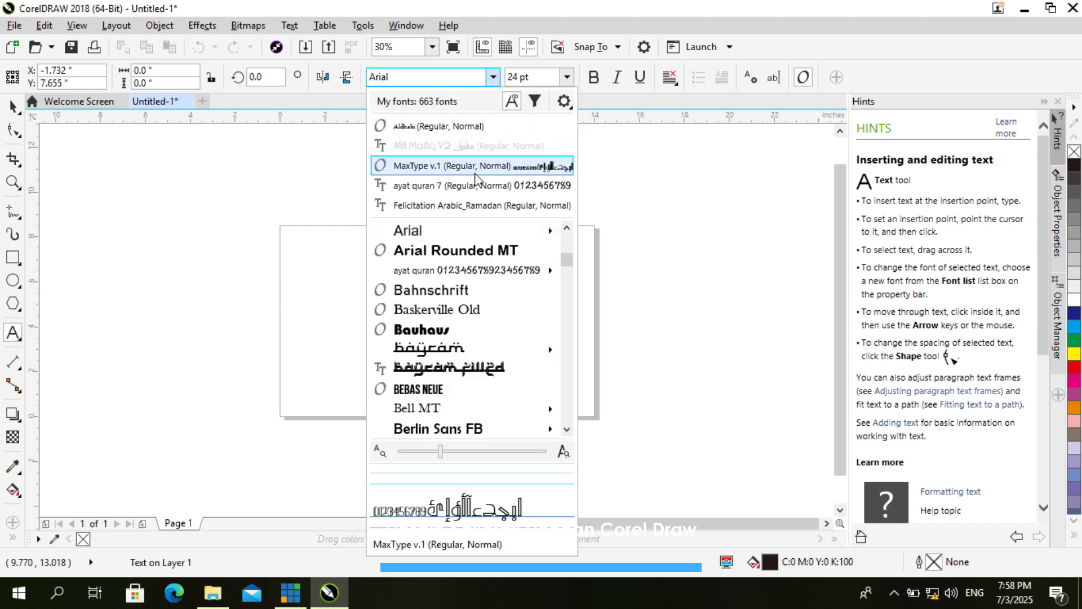
pyautogui.scroll(-3, 482, 316)
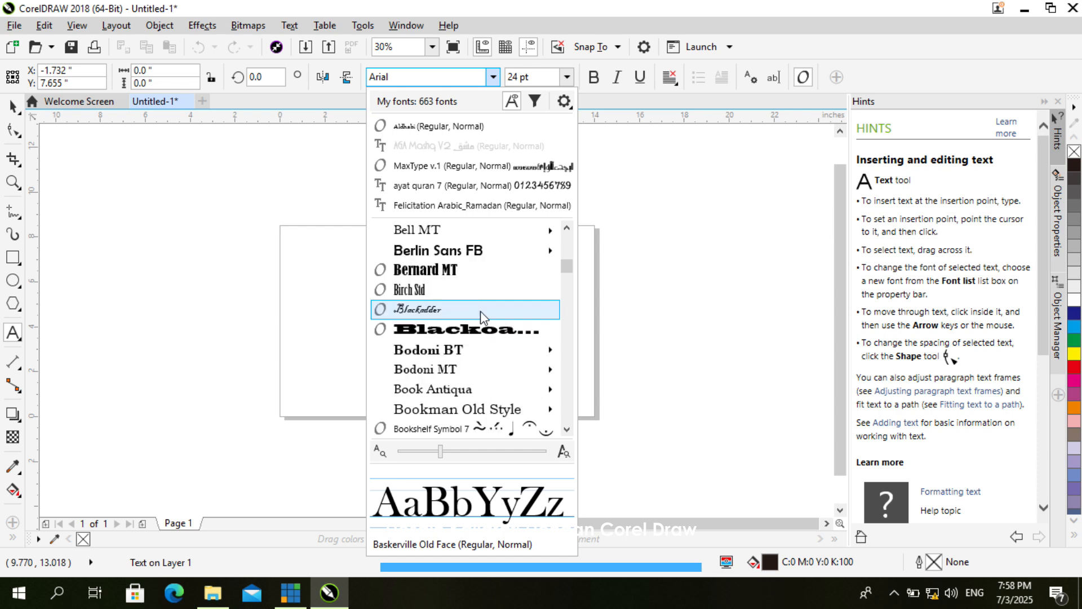
pyautogui.scroll(-3, 483, 316)
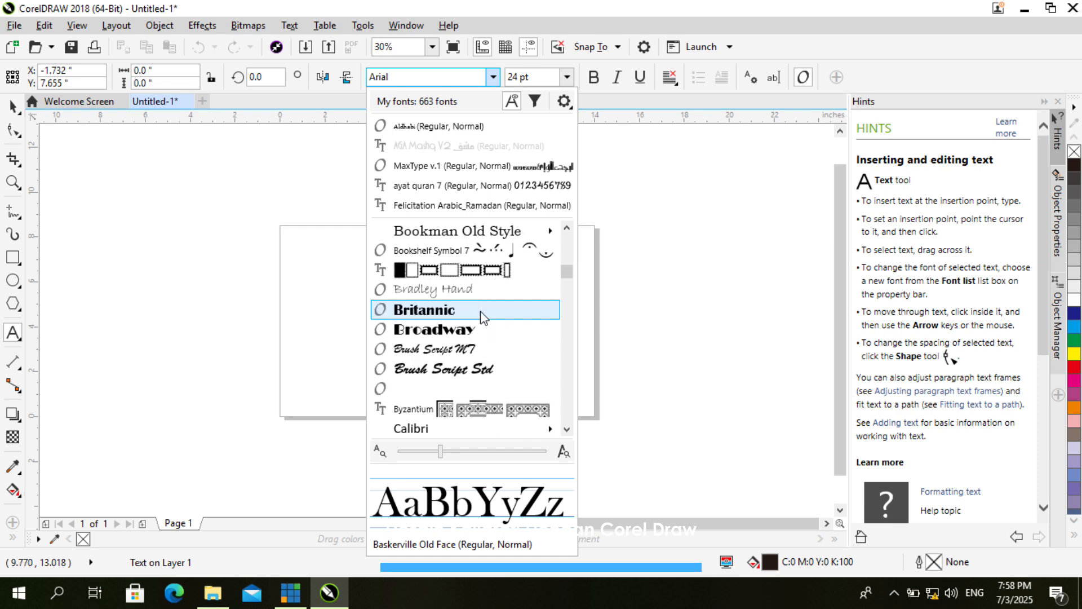
pyautogui.scroll(-3, 482, 316)
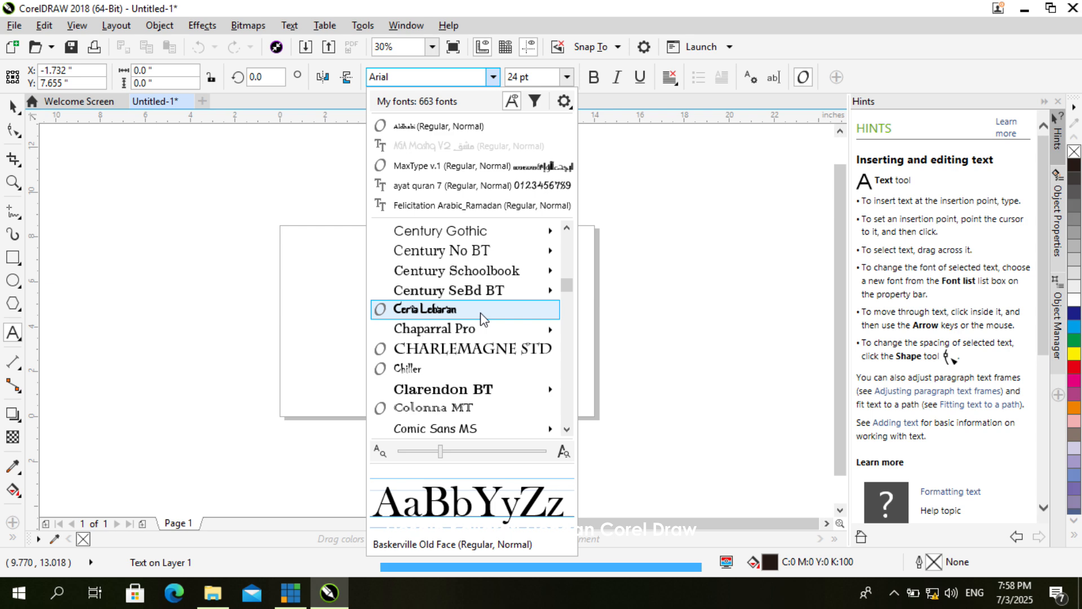
pyautogui.scroll(3, 482, 318)
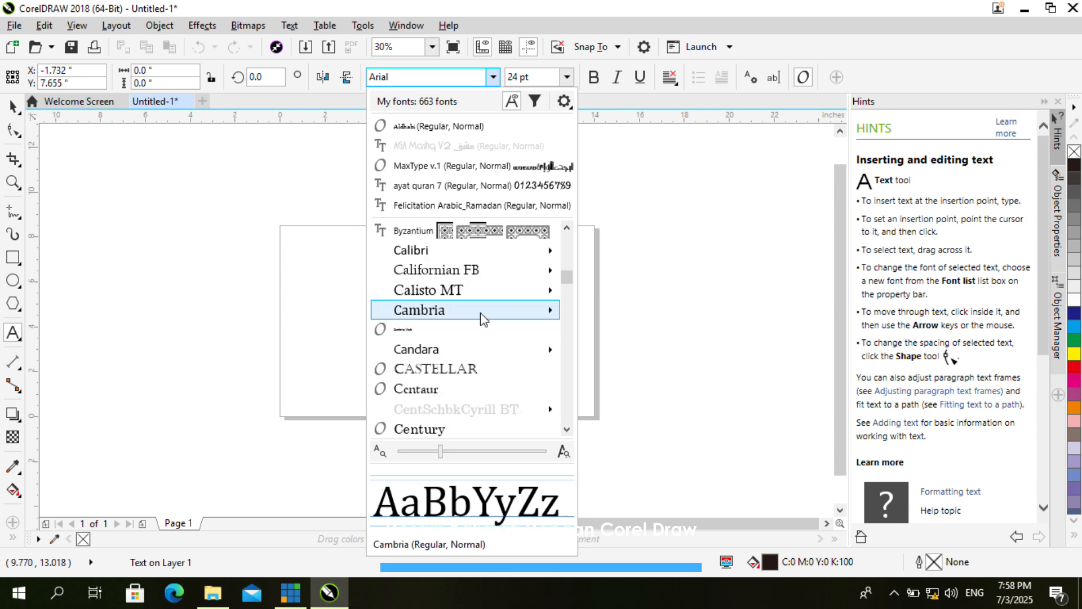
pyautogui.click(484, 231)
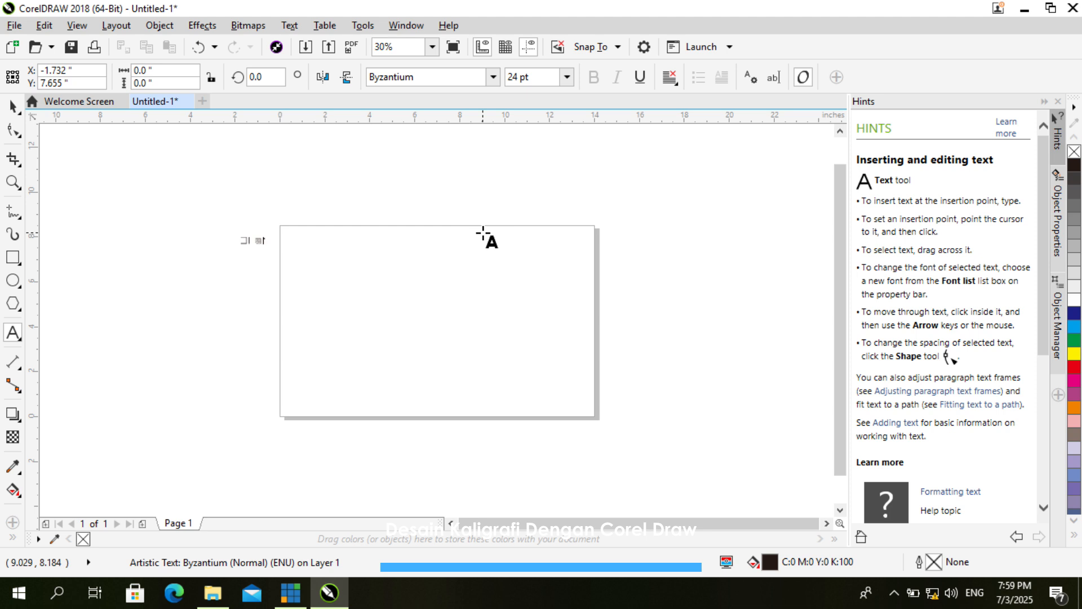
# Delete the extra characters from the Byzantium text, leaving only the single corner ornament glyph
pyautogui.press('BackSpace')
pyautogui.press('BackSpace')
pyautogui.press('BackSpace')
pyautogui.click(121, 206)
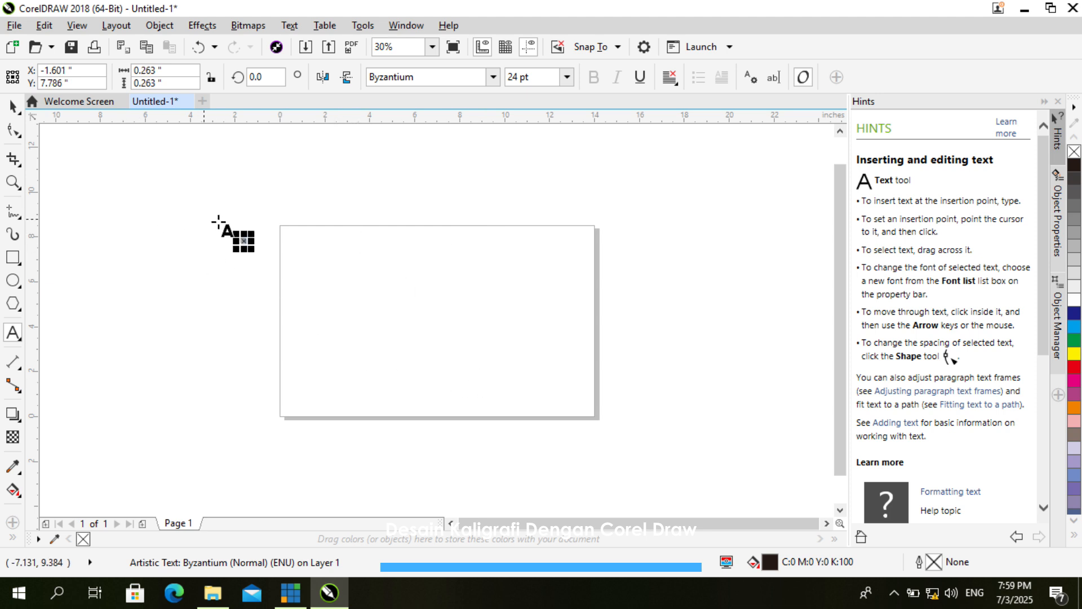
# Scale the corner ornament to about 4.5 inches square and move it into the page's upper-right corner
pyautogui.click(16, 107)
pyautogui.moveTo(253, 249); pyautogui.dragTo(363, 336)
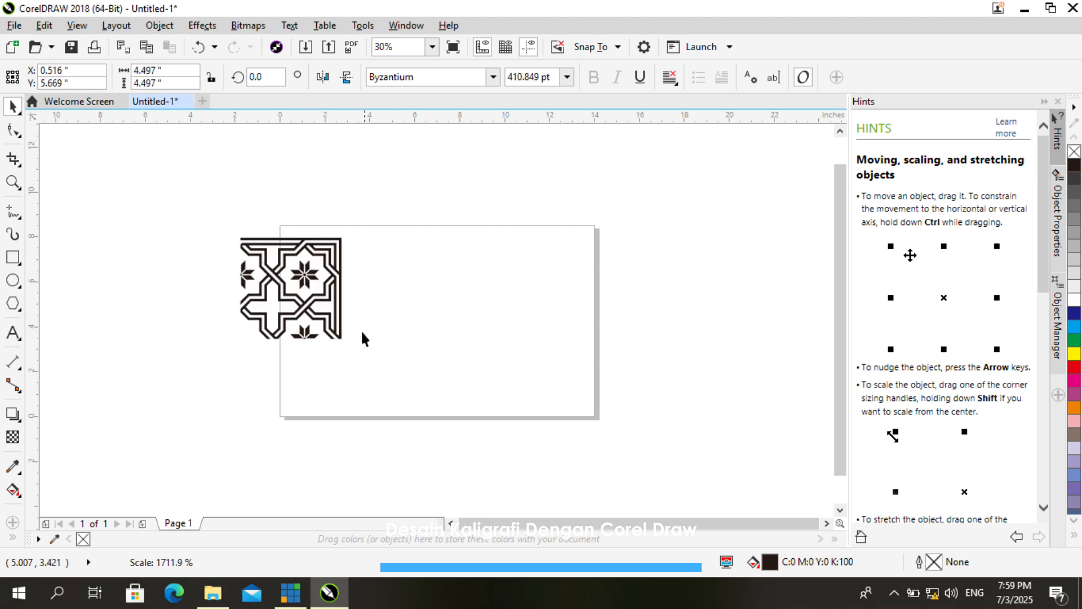
pyautogui.moveTo(294, 291); pyautogui.dragTo(544, 281)
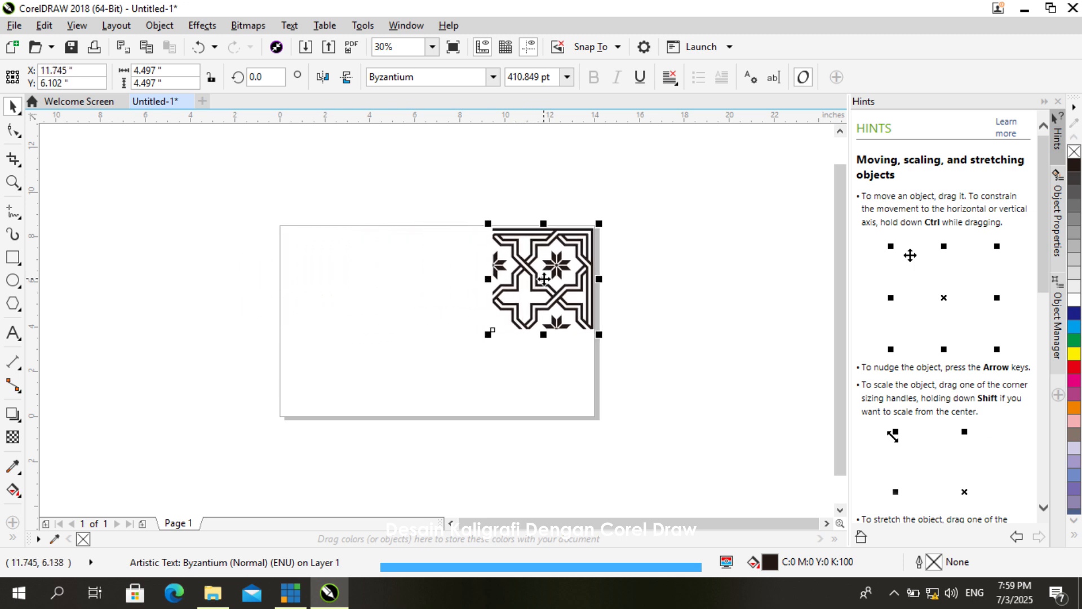
# Try the Byzantium characters b through h one by one beside the corner ornament, deleting each one
pyautogui.click(13, 333)
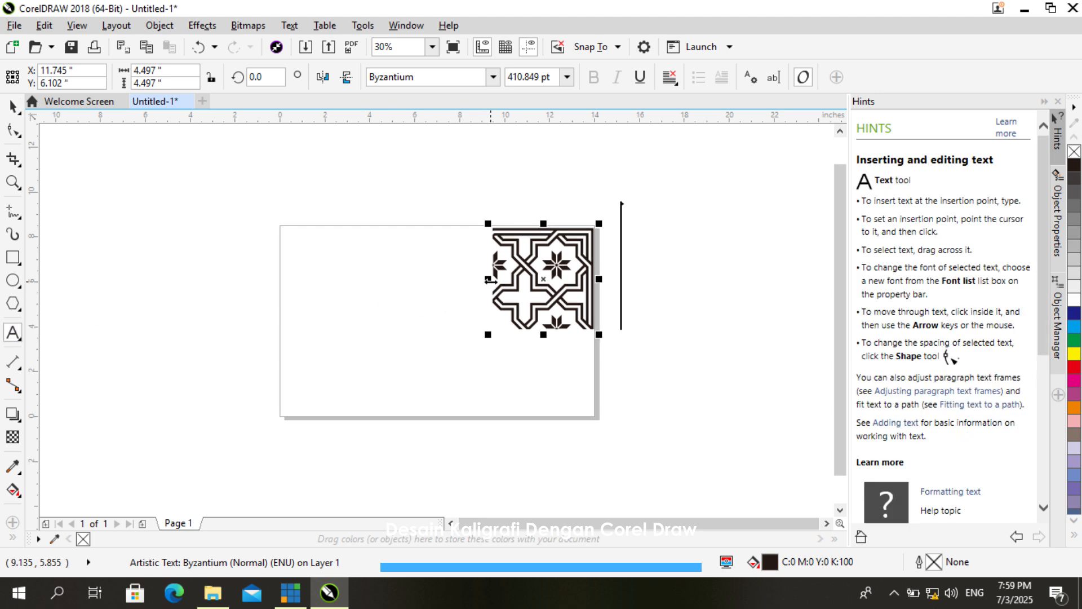
pyautogui.write('b')
pyautogui.press('BackSpace')
pyautogui.write('b')
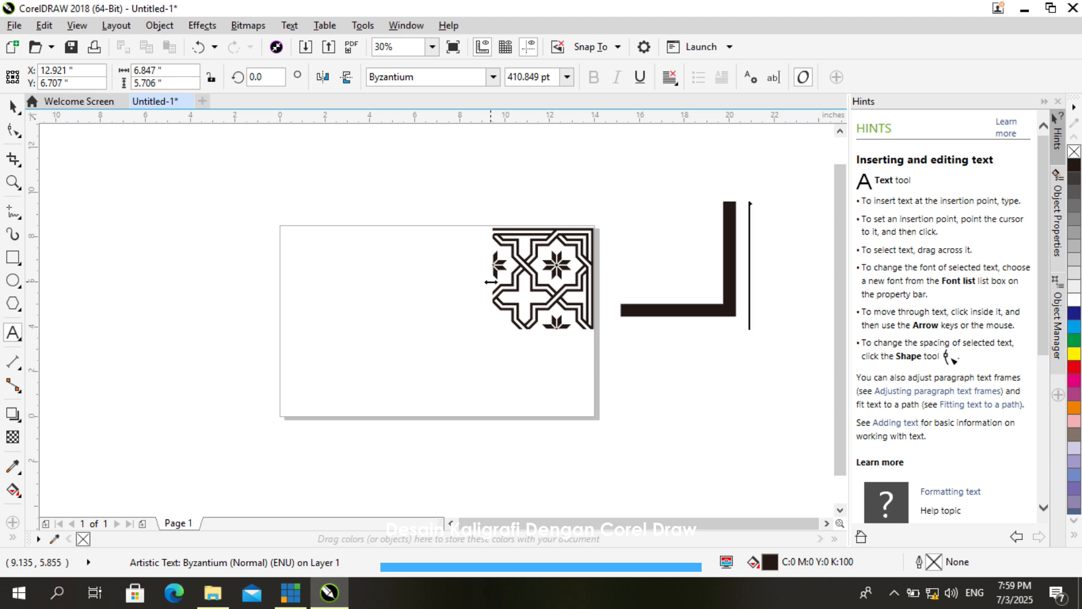
pyautogui.press('BackSpace')
pyautogui.write('c')
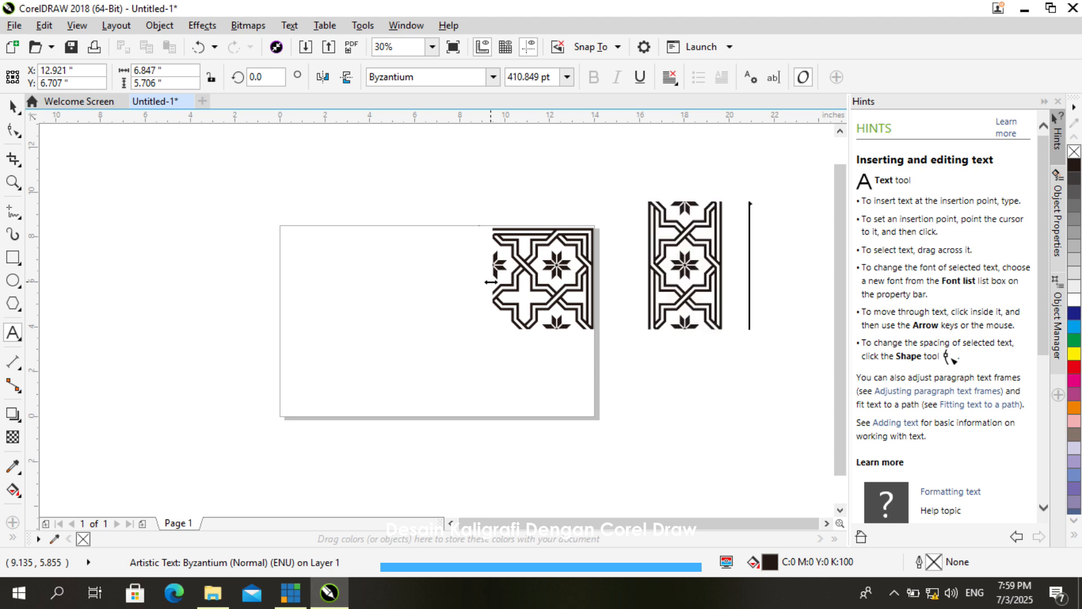
pyautogui.press('BackSpace')
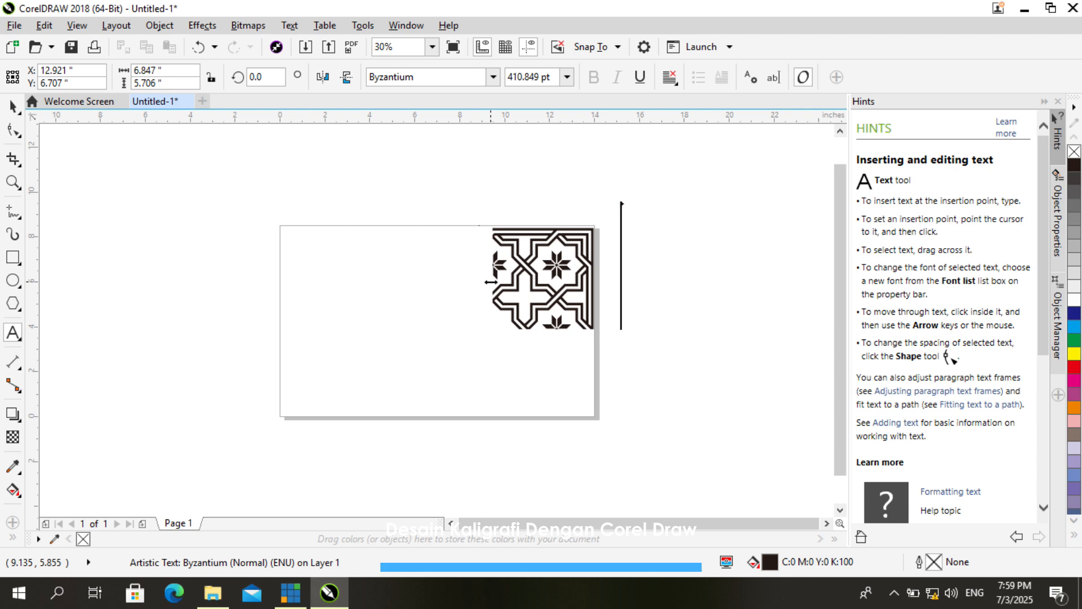
pyautogui.write('d')
pyautogui.press('BackSpace')
pyautogui.write('e')
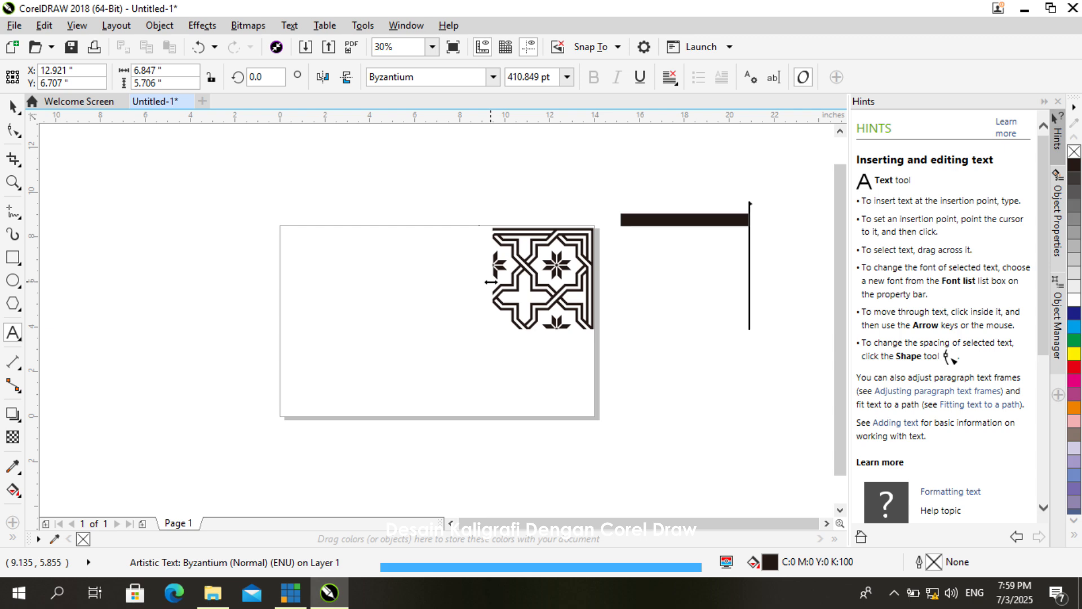
pyautogui.press('BackSpace')
pyautogui.write('f')
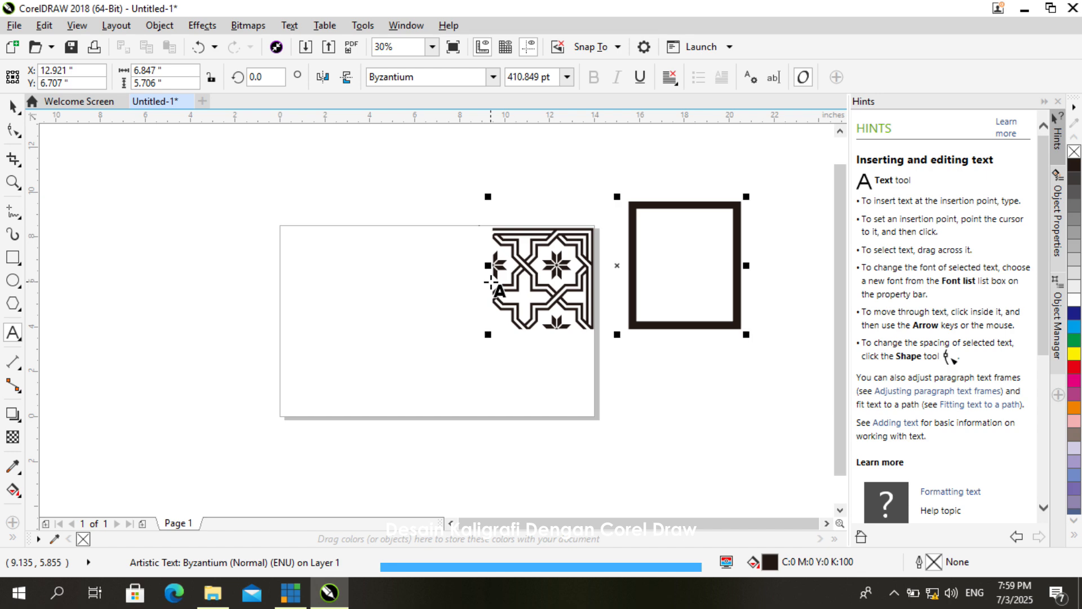
pyautogui.press('BackSpace')
pyautogui.write('g')
pyautogui.press('BackSpace')
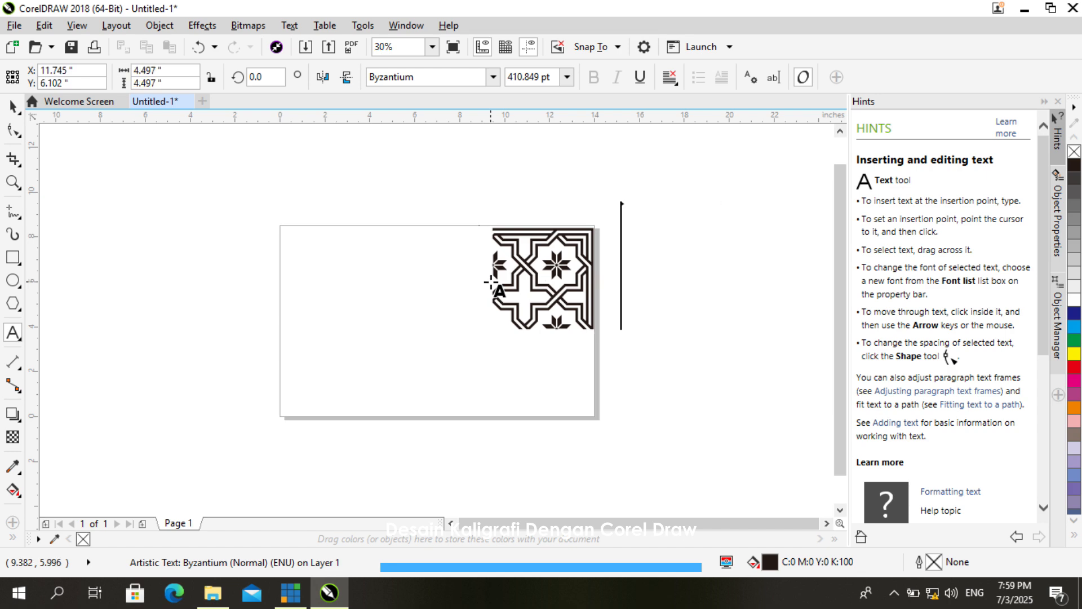
pyautogui.write('h')
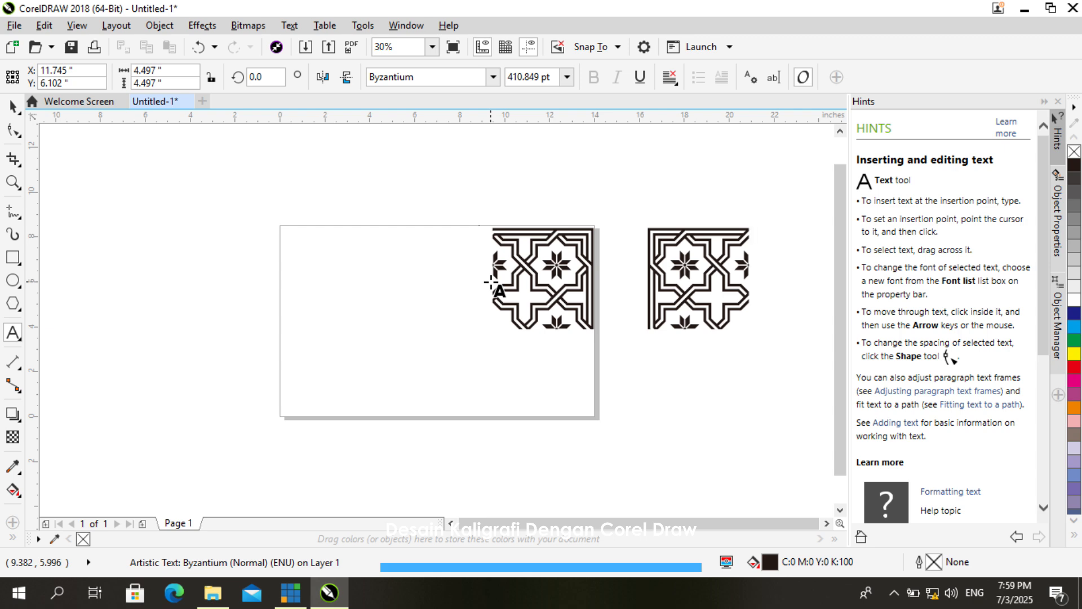
pyautogui.press('Escape')
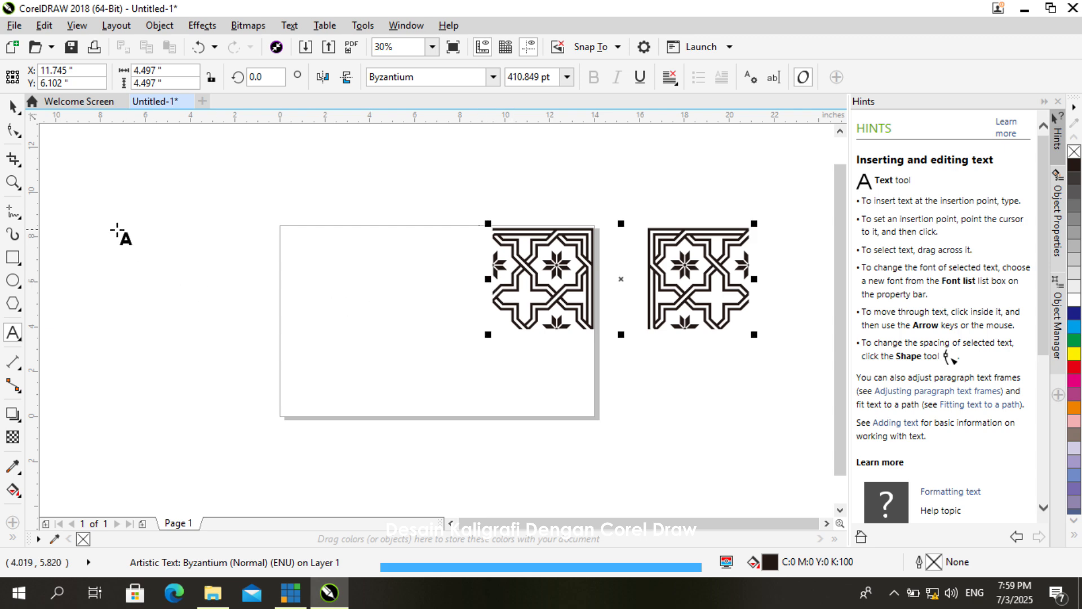
pyautogui.press('BackSpace')
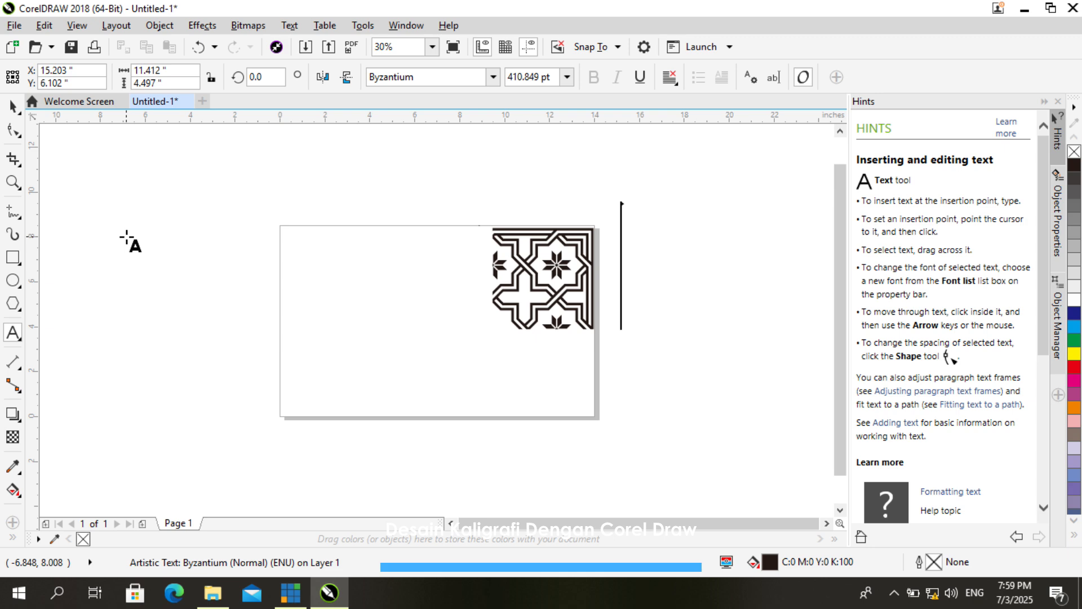
pyautogui.press('Escape')
pyautogui.press('space')
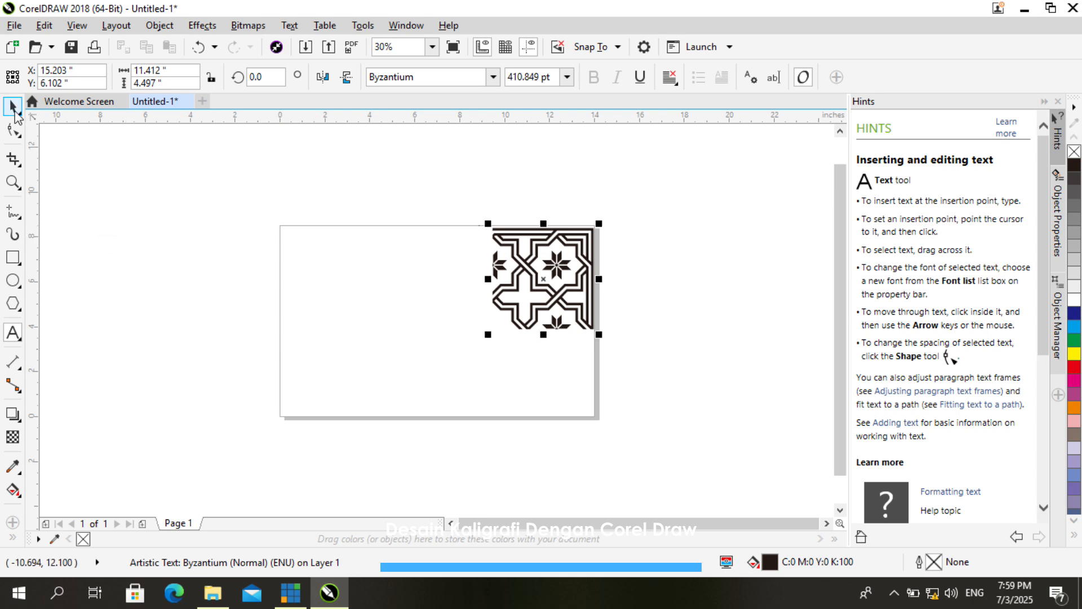
# Move the corner ornament toward the page's upper middle, duplicate it, and place the copy directly to its left
pyautogui.moveTo(552, 300); pyautogui.dragTo(407, 281)
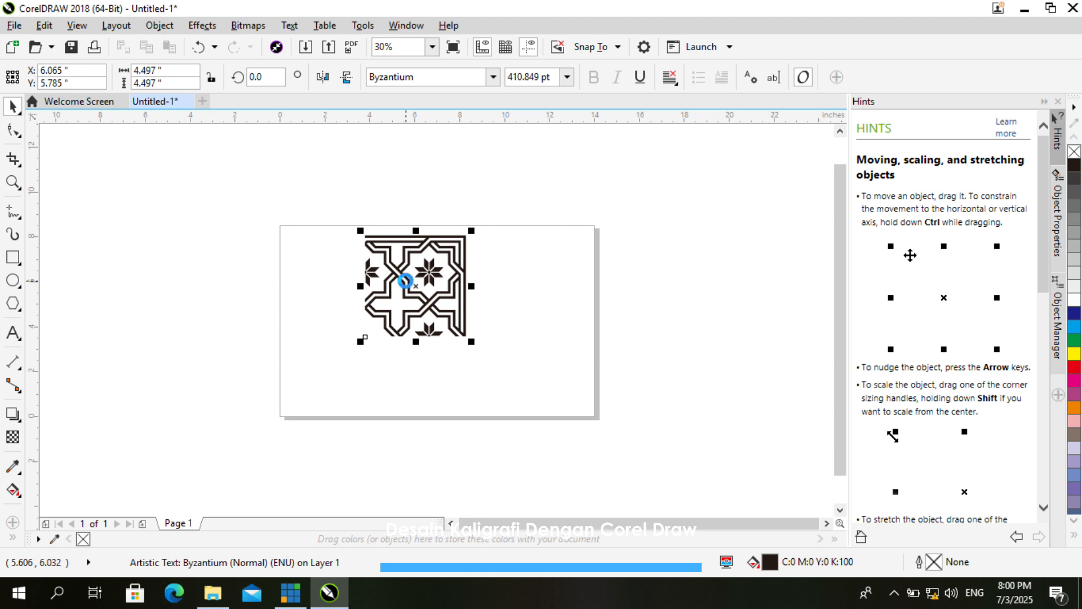
pyautogui.hotkey('ctrl', 'c')
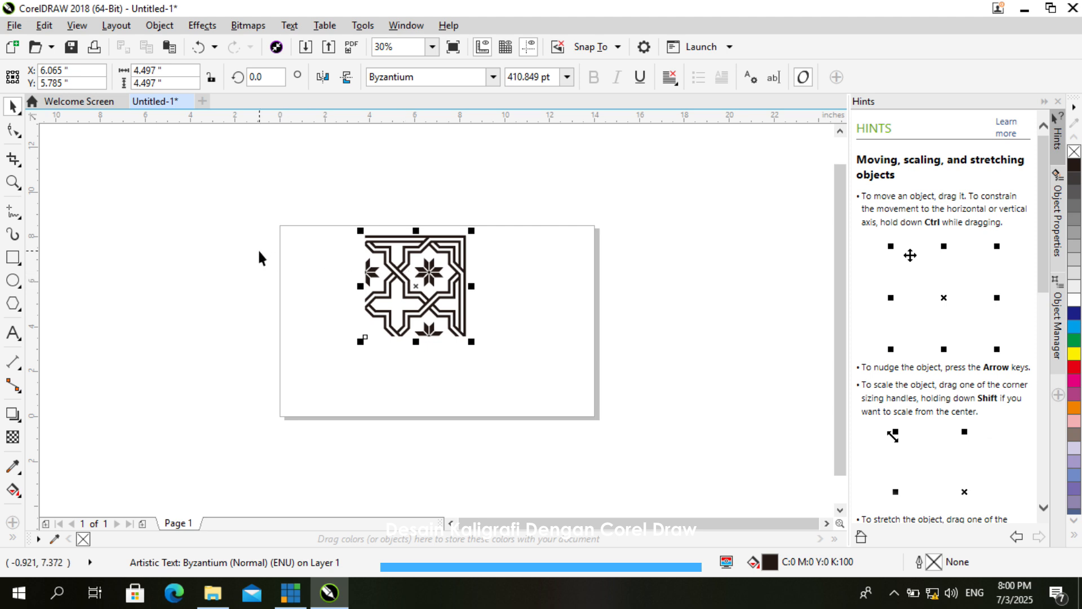
pyautogui.hotkey('ctrl', 'v')
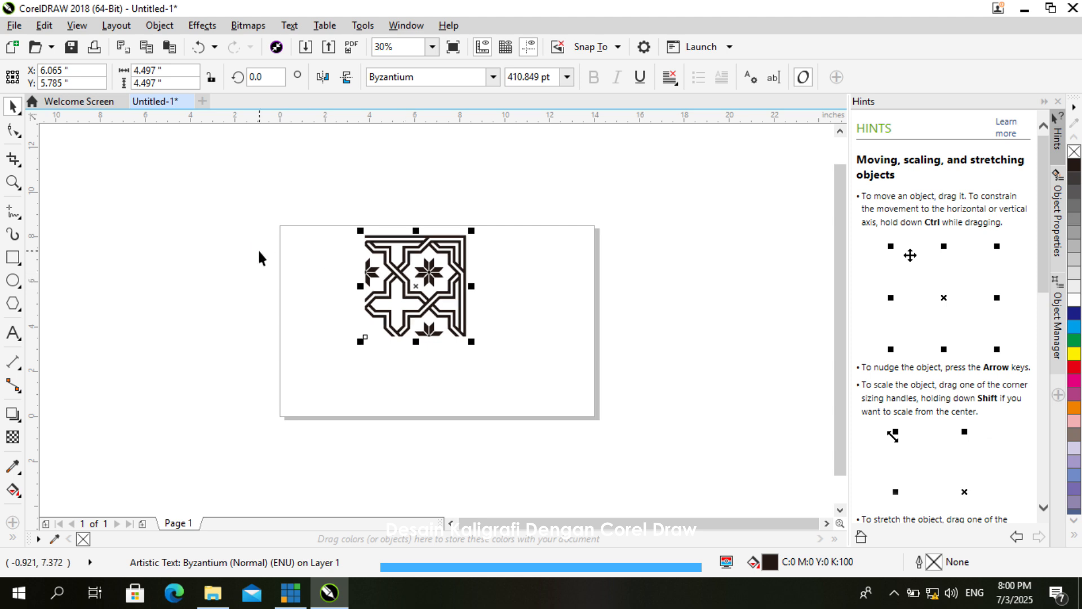
pyautogui.moveTo(440, 299); pyautogui.dragTo(310, 284)
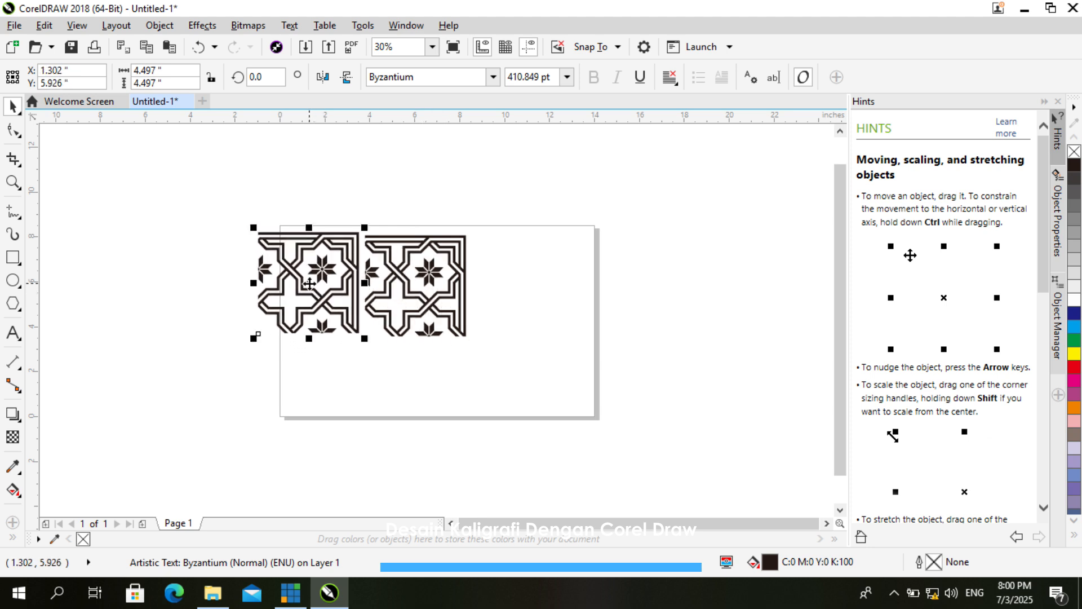
# Replace the character in the left copy with "a" to make it the opposite corner ornament
pyautogui.click(13, 332)
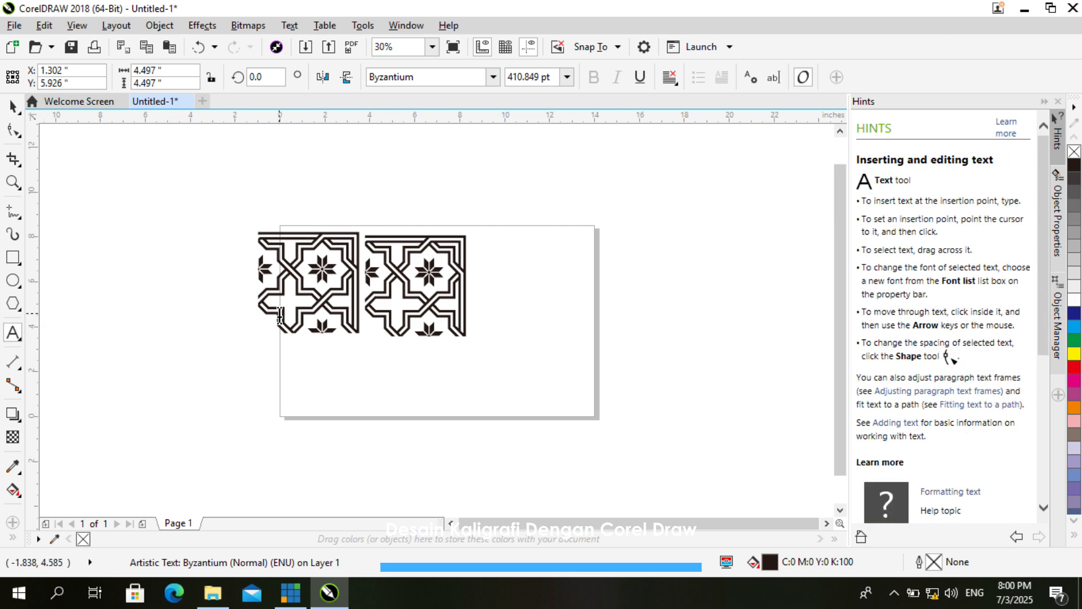
pyautogui.hotkey('shift', 'Left')
pyautogui.write('a')
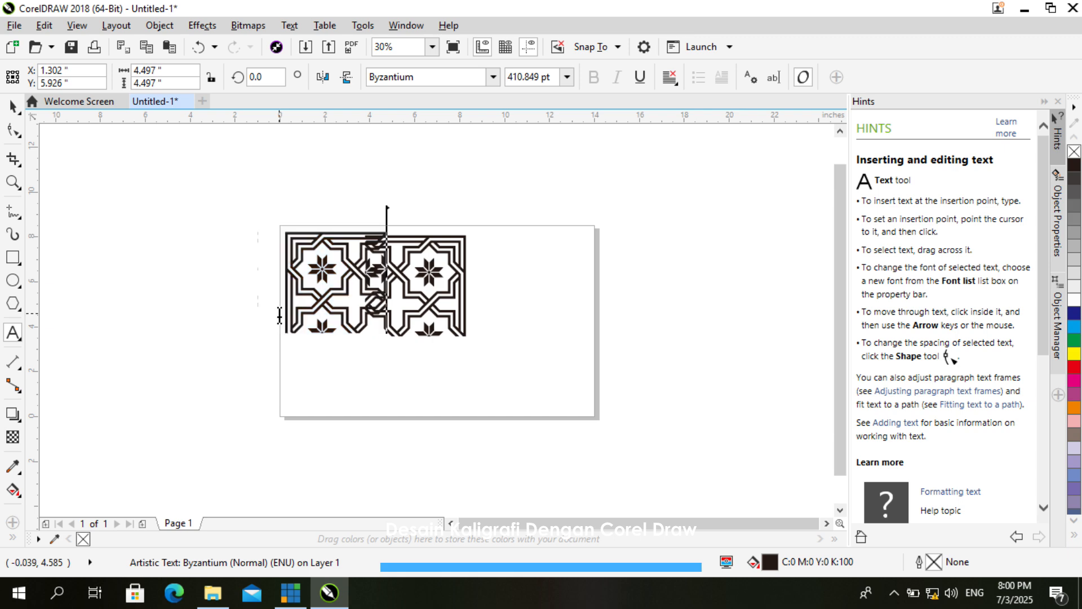
pyautogui.click(13, 106)
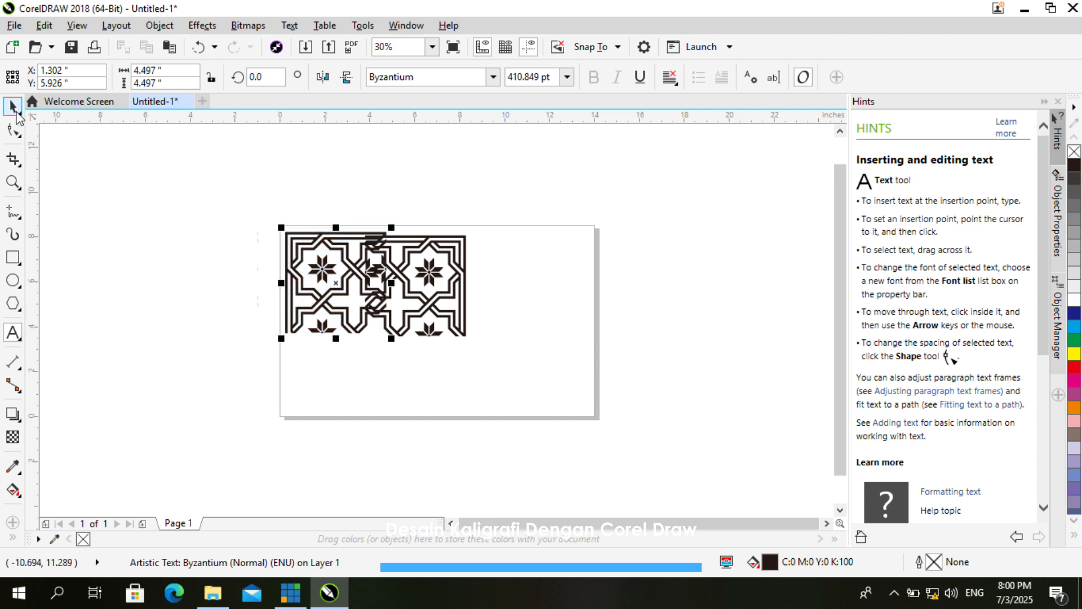
# Move and nudge the left corner ornament until its pattern joins the right one seamlessly
pyautogui.moveTo(338, 285); pyautogui.dragTo(314, 286)
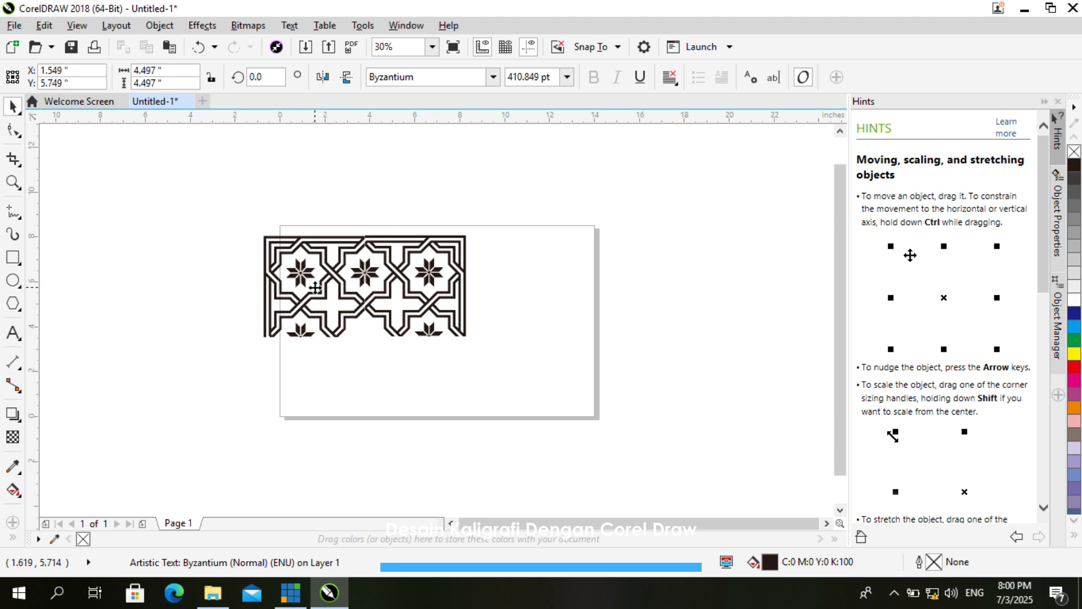
pyautogui.press('Up')
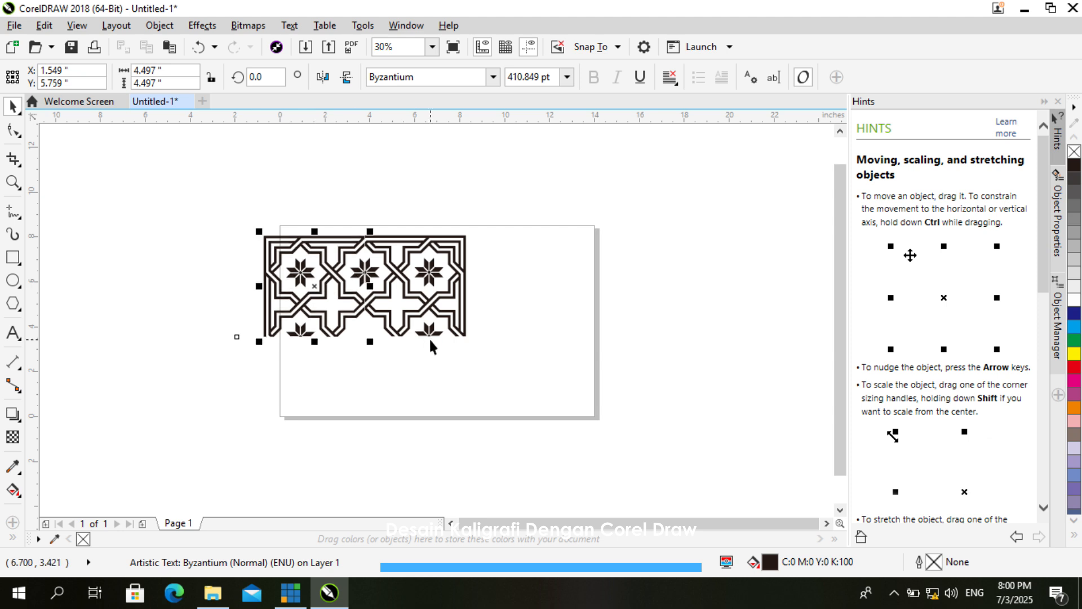
pyautogui.press('Right')
pyautogui.press('Right')
pyautogui.press('Right')
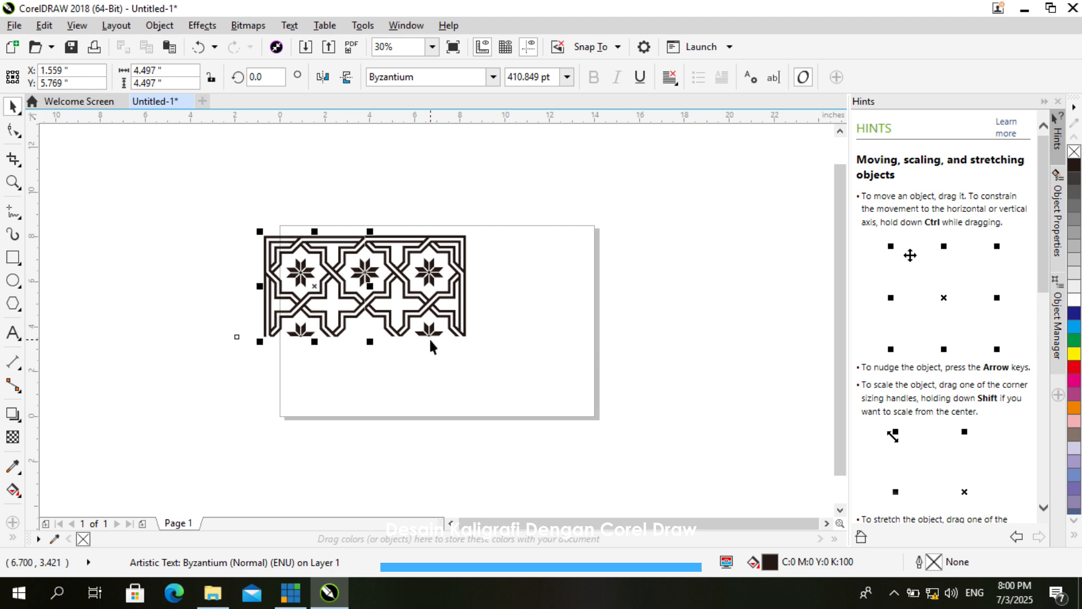
pyautogui.press('Up')
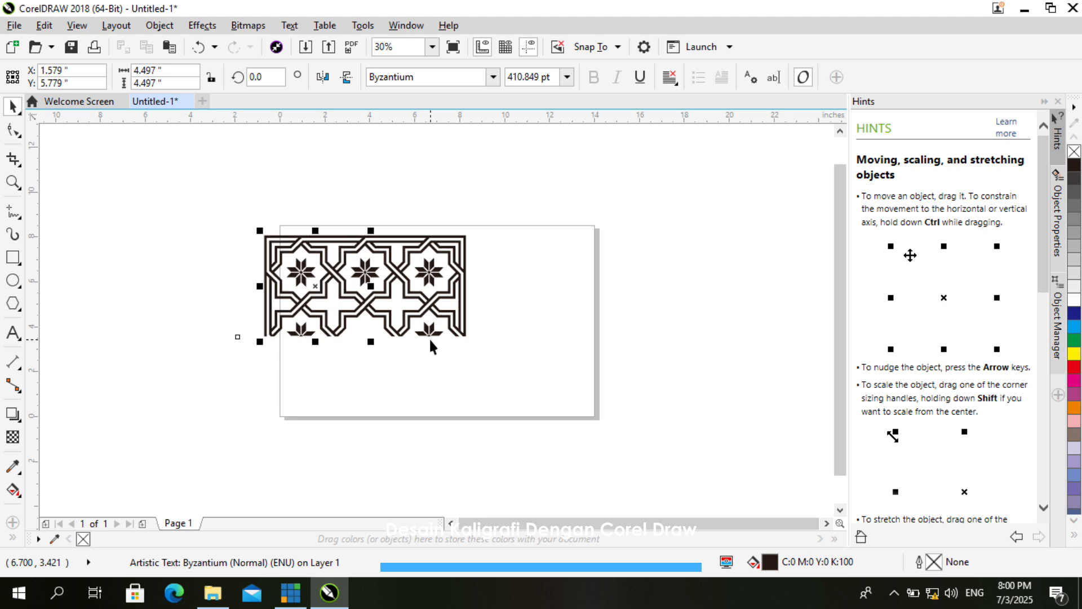
# Combine the two corner ornaments into one text object and move it up across the page's top edge
pyautogui.moveTo(172, 193); pyautogui.dragTo(519, 383)
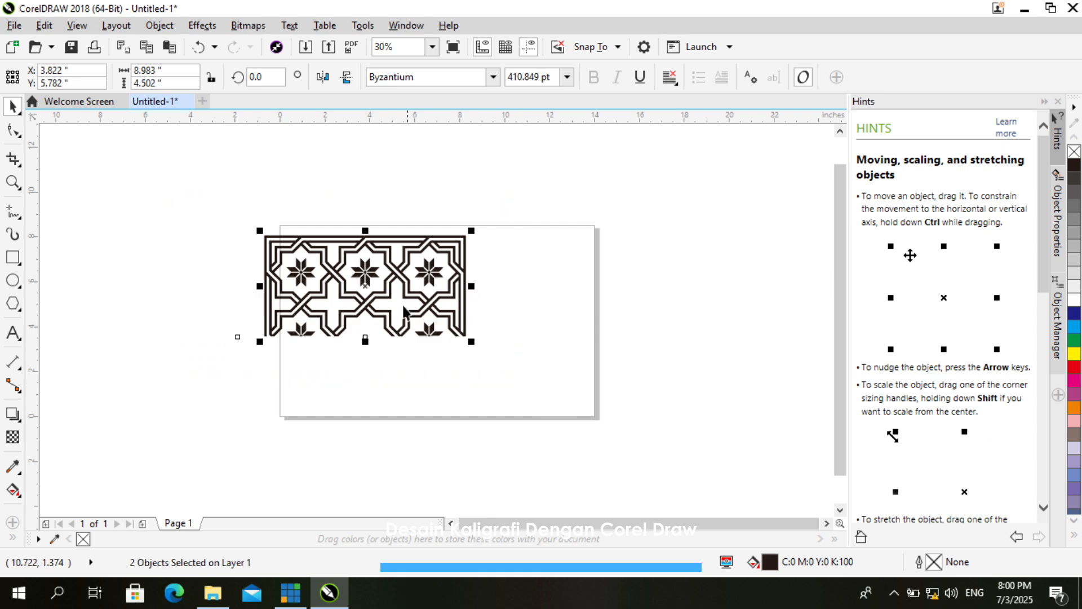
pyautogui.rightClick(364, 283)
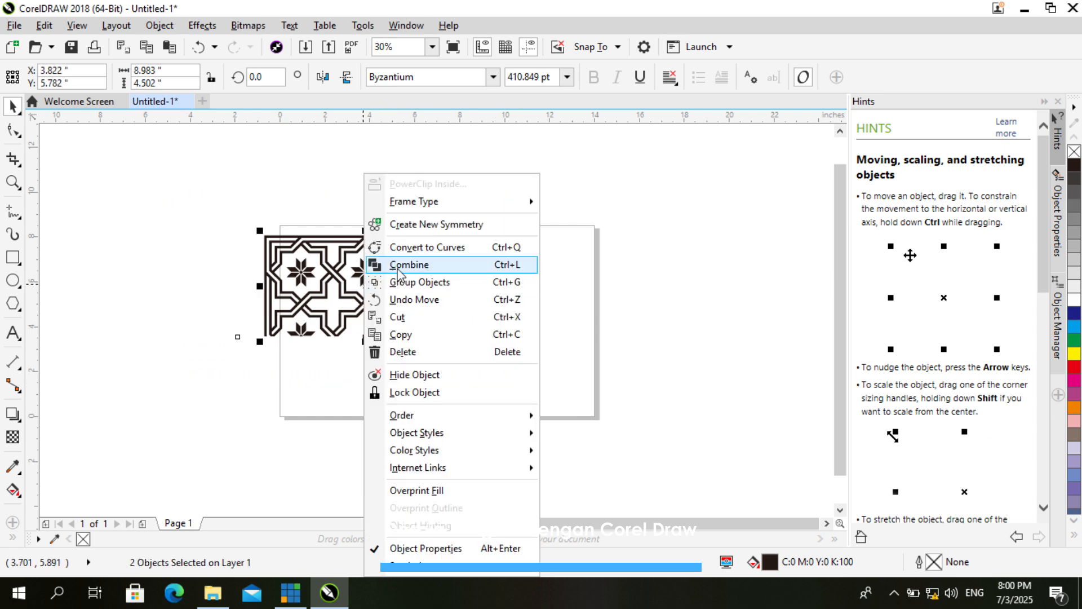
pyautogui.click(412, 196)
pyautogui.moveTo(366, 286); pyautogui.dragTo(431, 238)
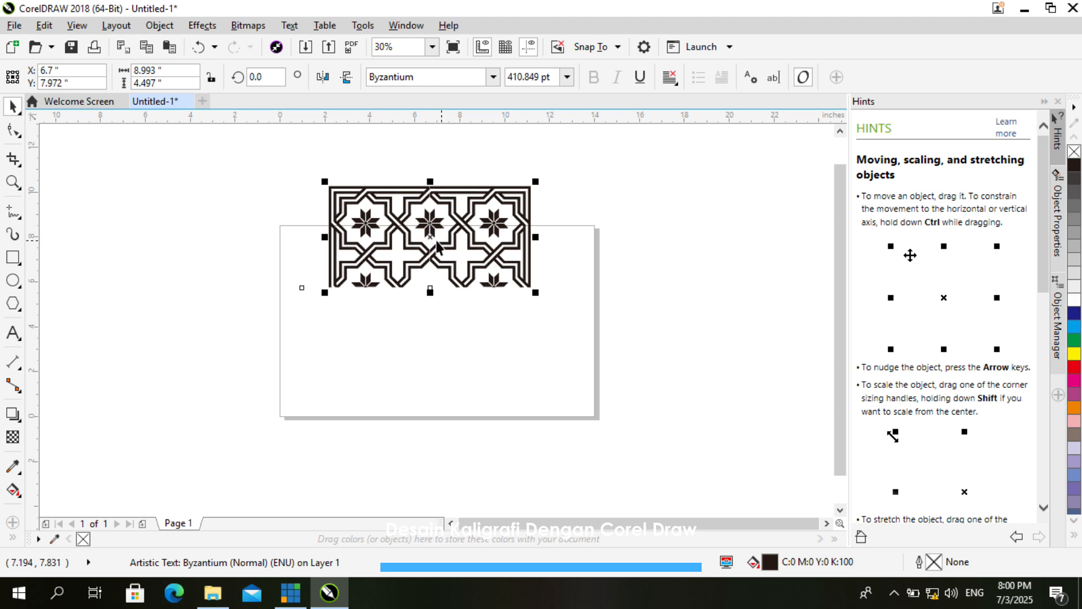
# Mirror a copy of the combined ornament horizontally and vertically, then align it below the original to complete the square pattern
pyautogui.click(331, 73)
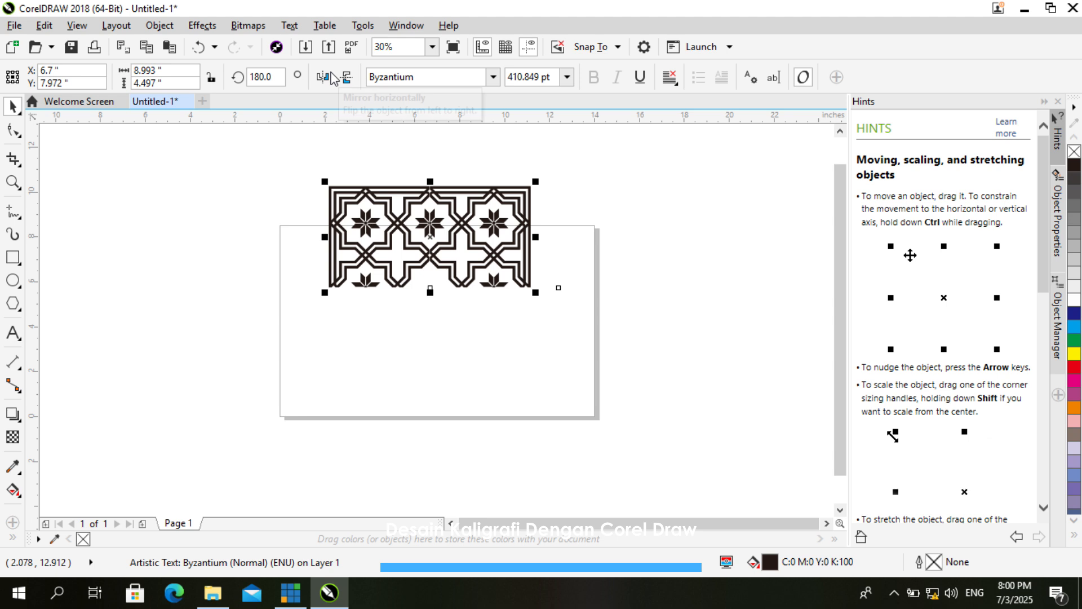
pyautogui.click(347, 77)
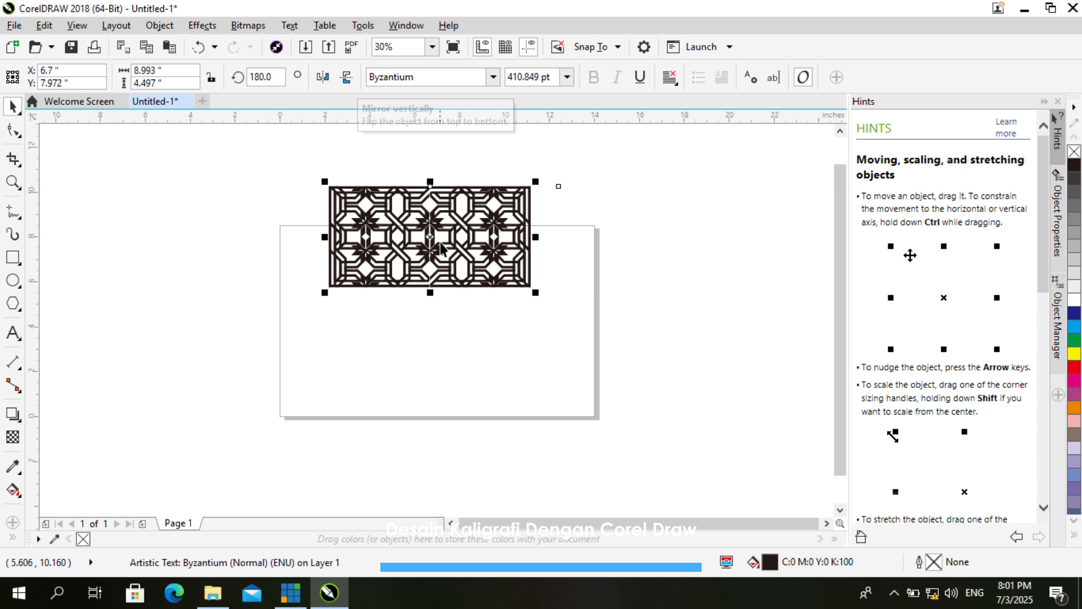
pyautogui.moveTo(433, 234); pyautogui.dragTo(431, 335)
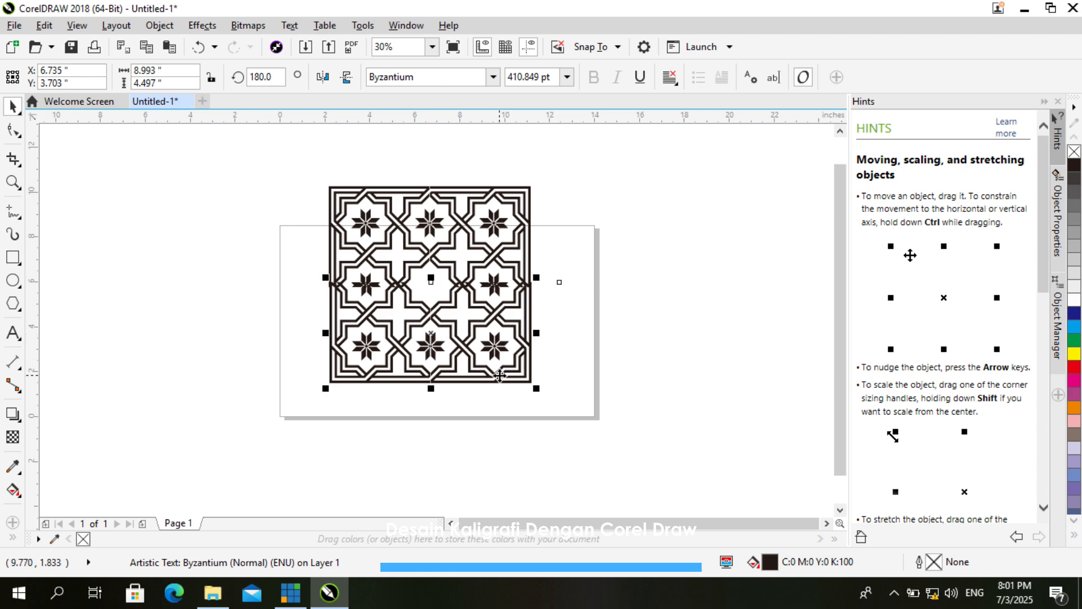
pyautogui.moveTo(500, 375); pyautogui.dragTo(499, 375)
# Try to combine the upper and lower pattern halves into one object, and undo it
pyautogui.moveTo(282, 167); pyautogui.dragTo(581, 420)
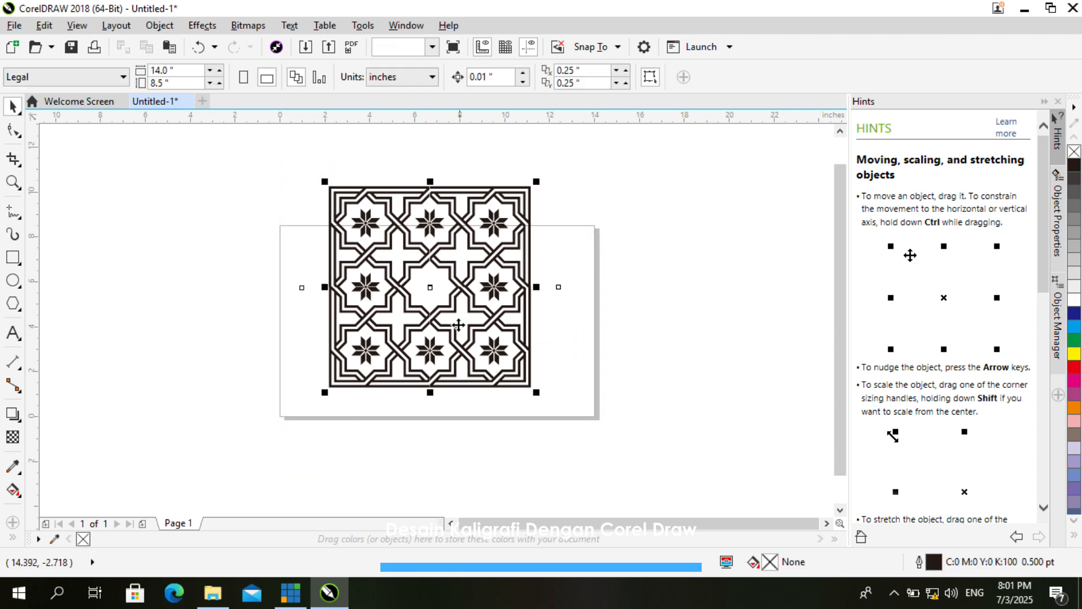
pyautogui.rightClick(444, 265)
pyautogui.click(476, 265)
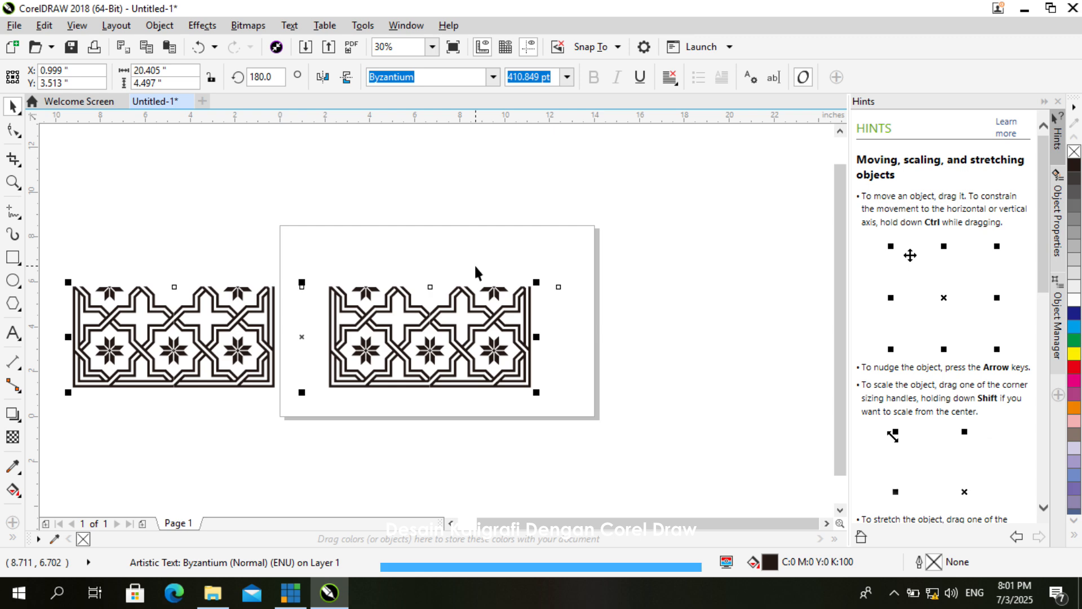
pyautogui.hotkey('ctrl', 'z')
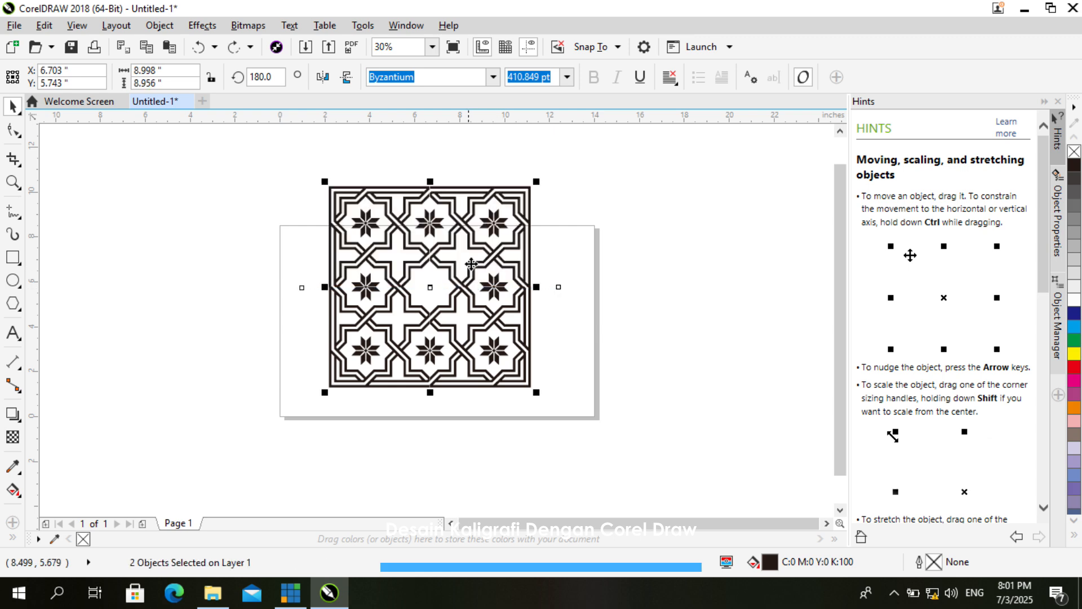
# Group the upper and lower pattern halves, move the group to about the page centre, and deselect it
pyautogui.rightClick(489, 248)
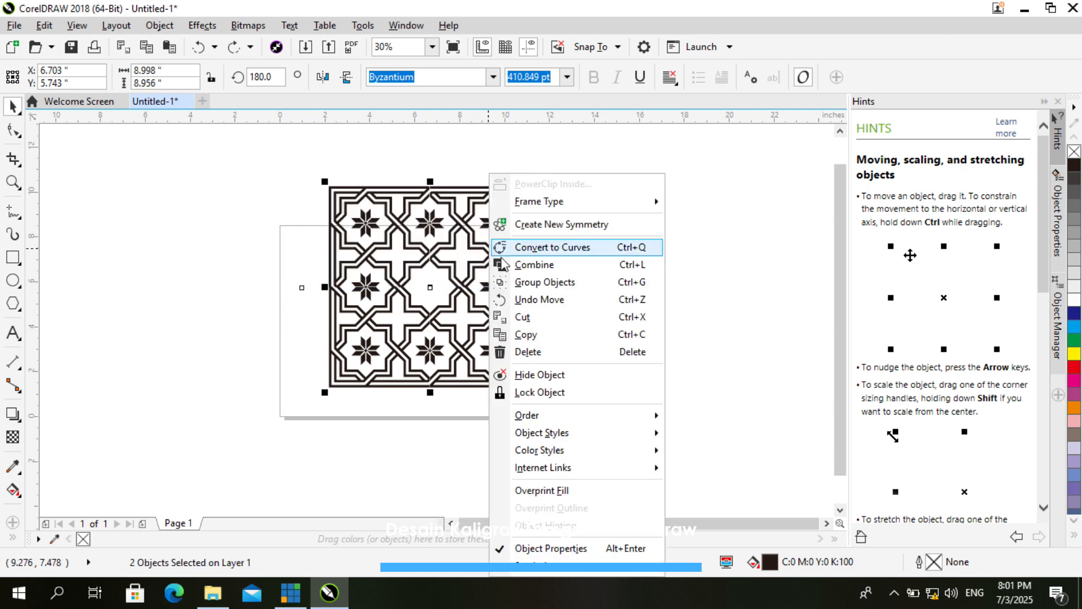
pyautogui.click(522, 282)
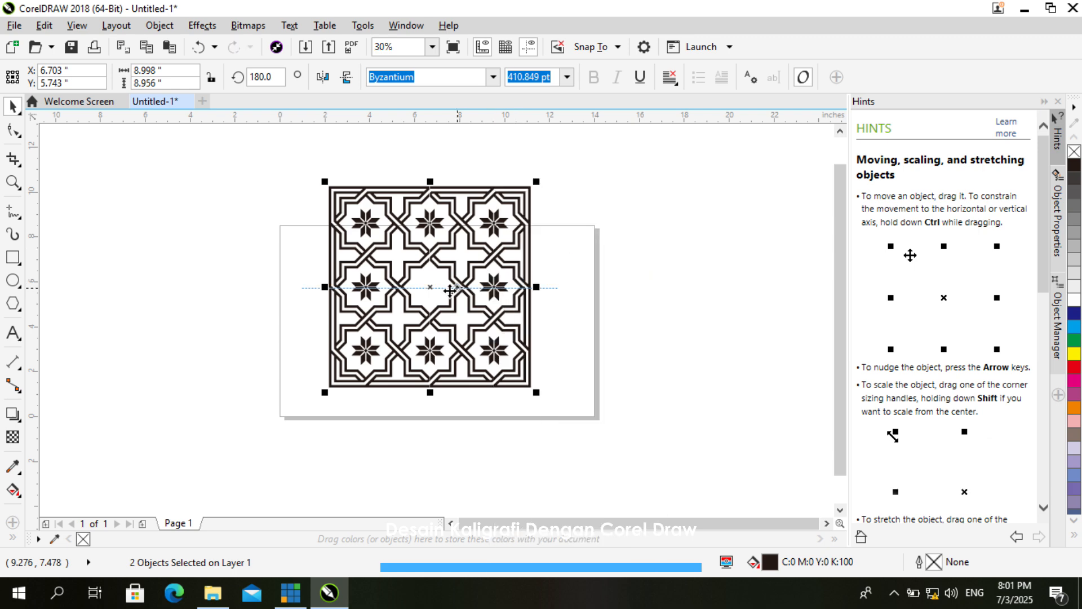
pyautogui.moveTo(435, 288); pyautogui.dragTo(442, 321)
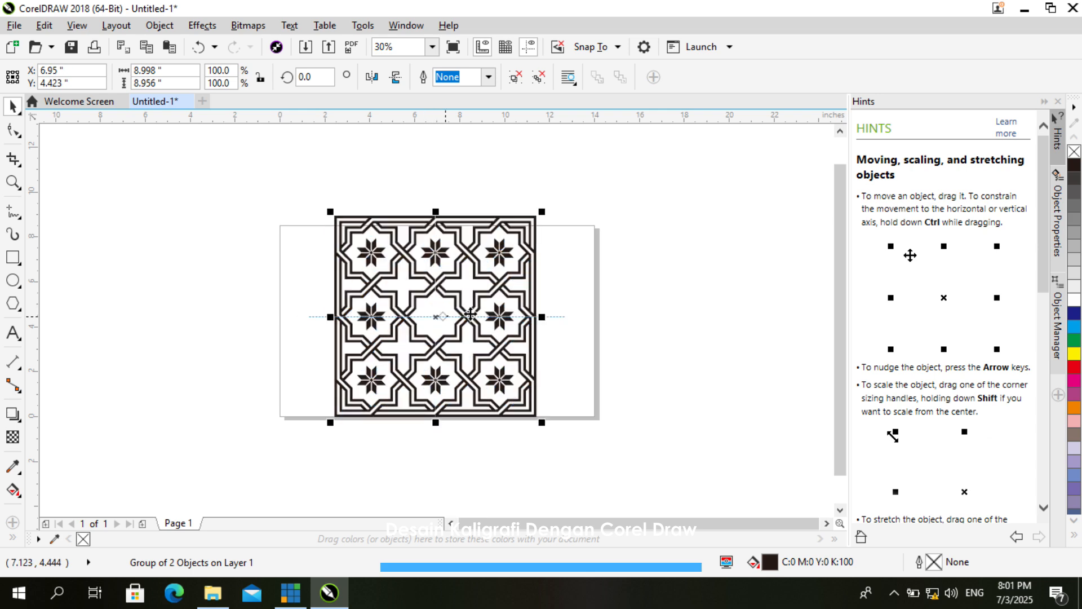
pyautogui.click(608, 252)
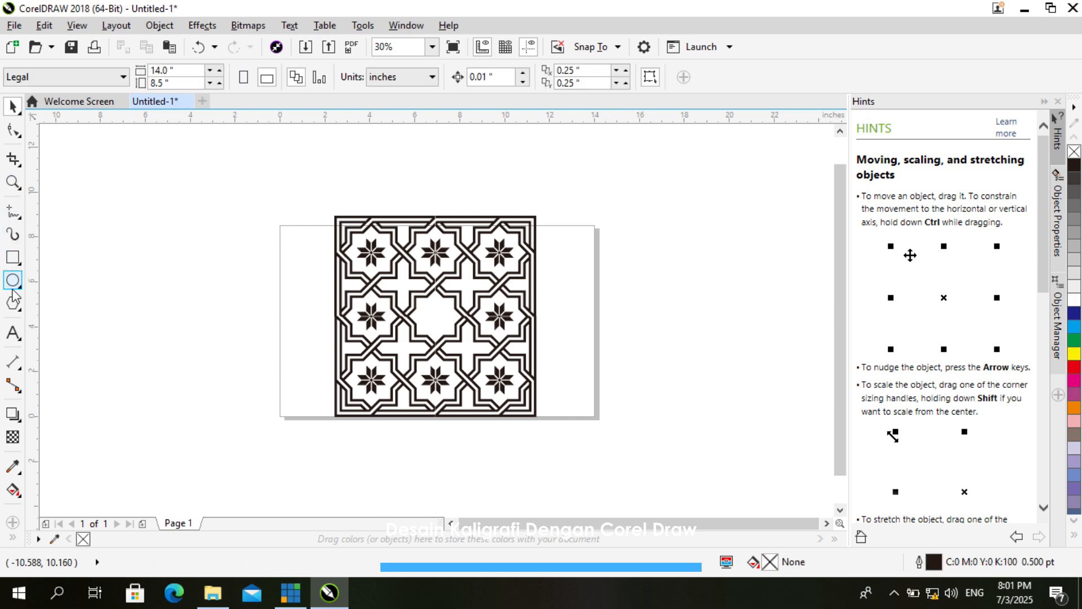
# Start an artistic text object in the empty area beside the page and set its font to Aayat Quraan_046
pyautogui.click(13, 333)
pyautogui.click(223, 252)
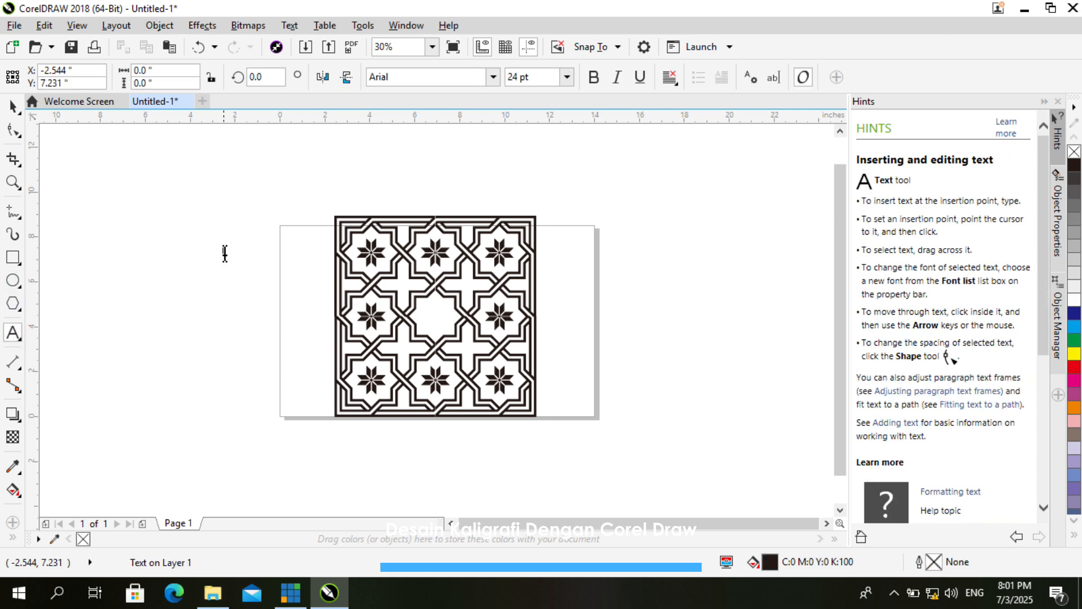
pyautogui.click(494, 78)
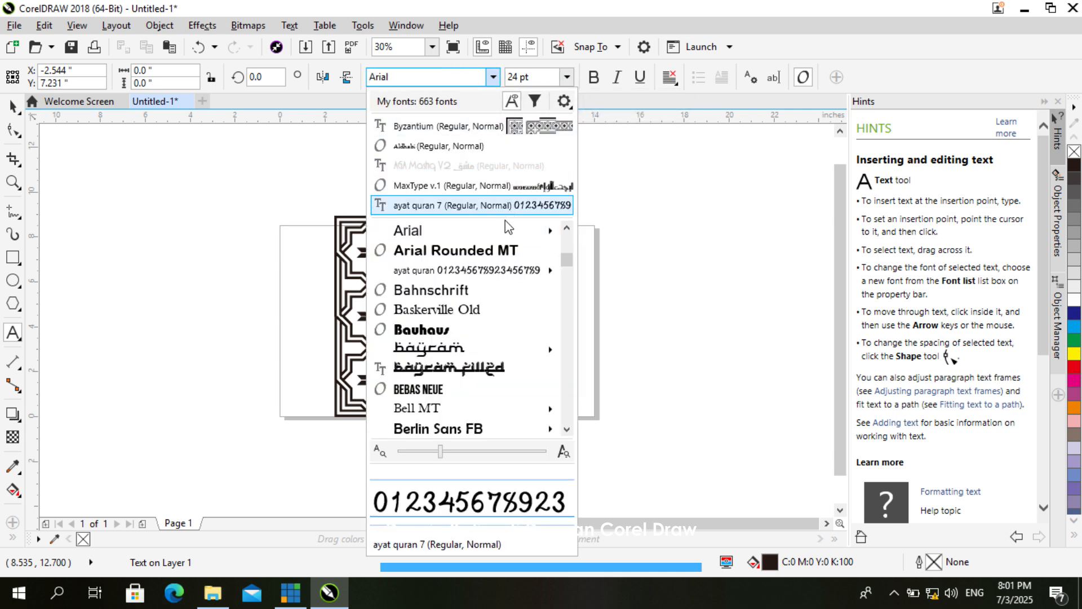
pyautogui.scroll(-3, 480, 304)
pyautogui.scroll(-3, 479, 304)
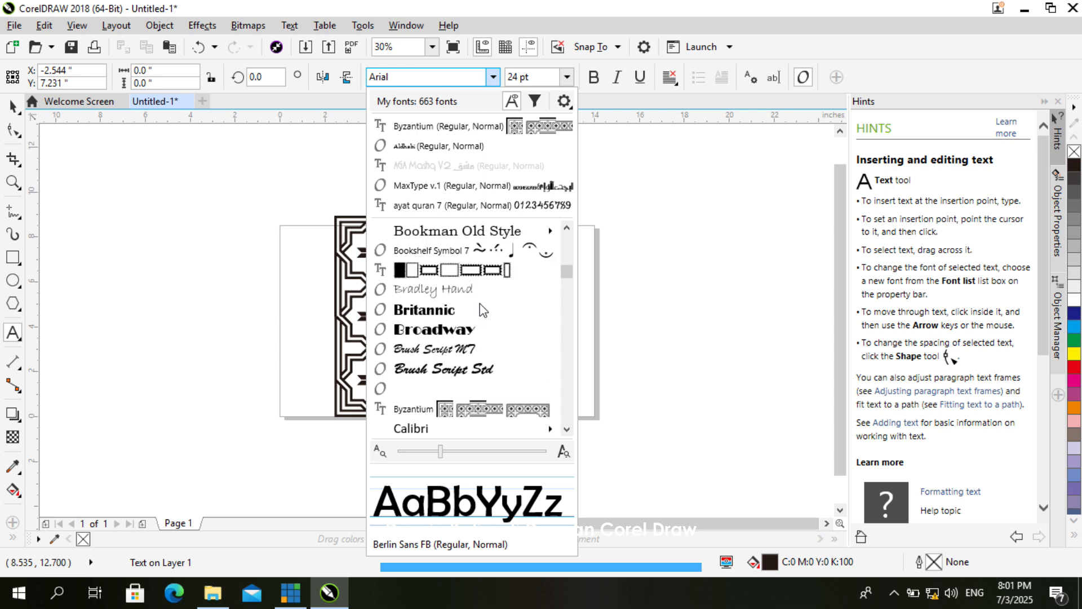
pyautogui.scroll(-5, 479, 303)
pyautogui.scroll(-8, 479, 304)
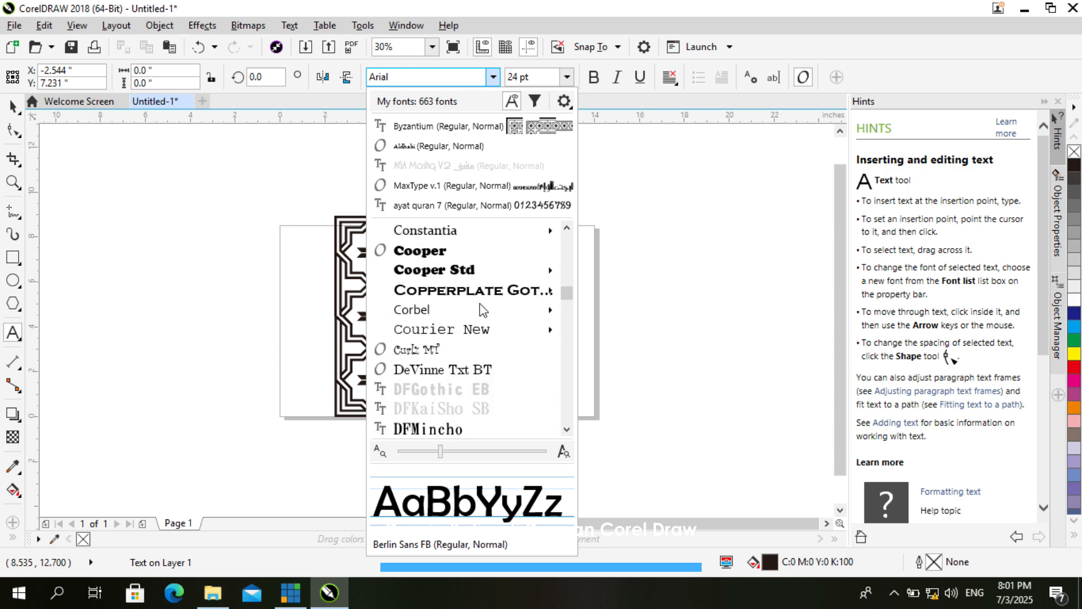
pyautogui.scroll(-7, 480, 303)
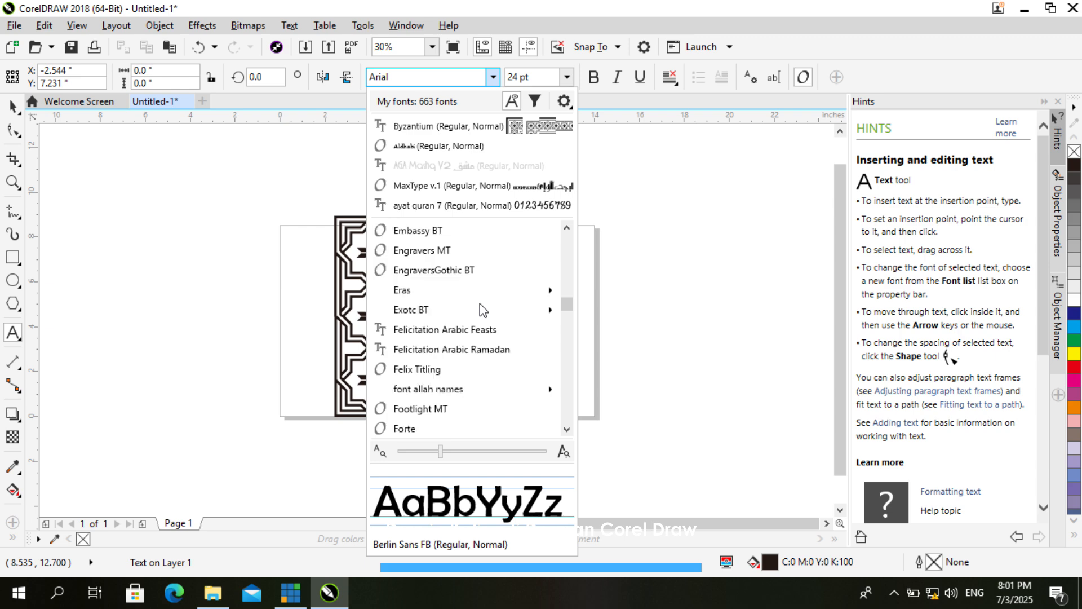
pyautogui.scroll(-3, 481, 304)
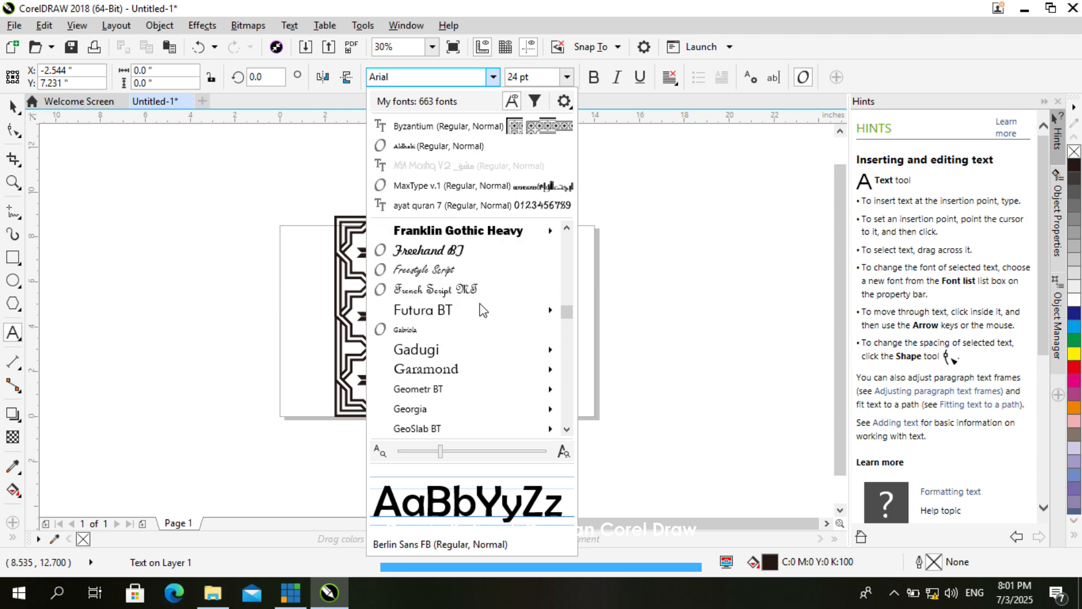
pyautogui.scroll(-3, 492, 309)
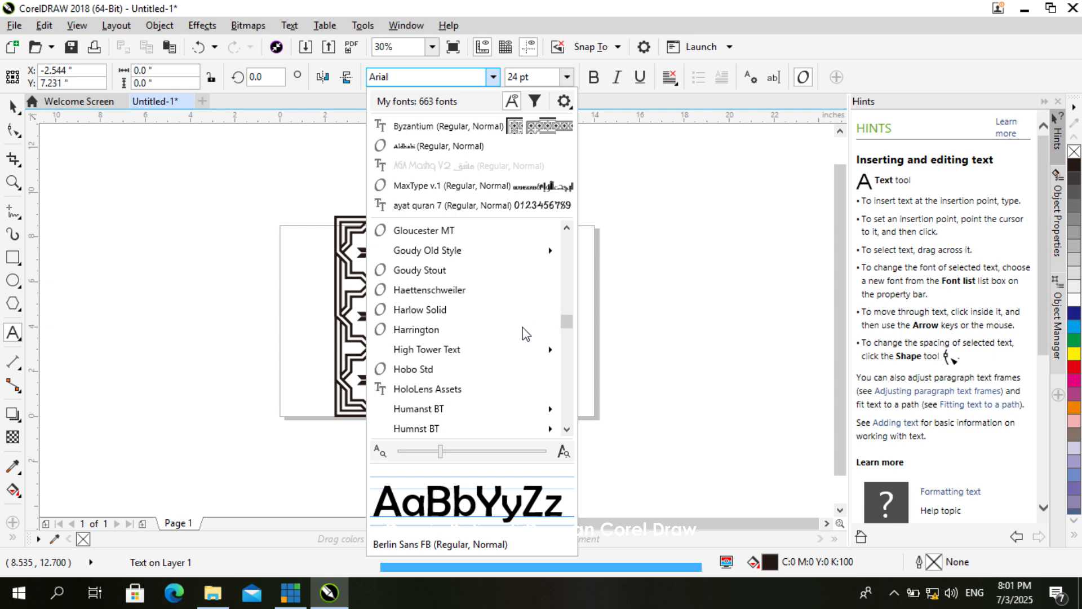
pyautogui.scroll(-5, 528, 333)
pyautogui.scroll(-4, 534, 333)
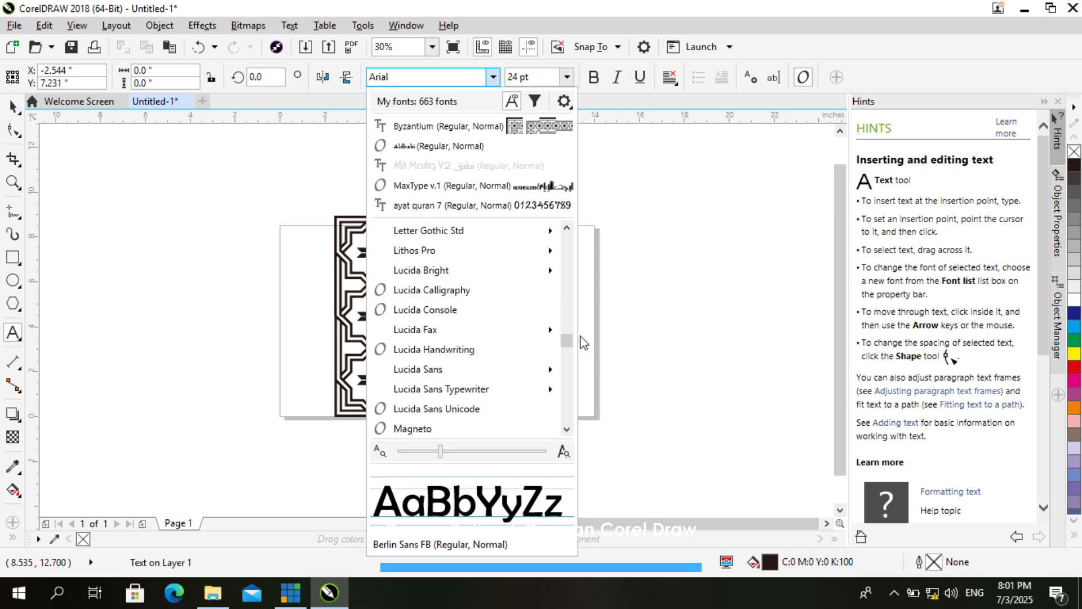
pyautogui.scroll(-4, 570, 344)
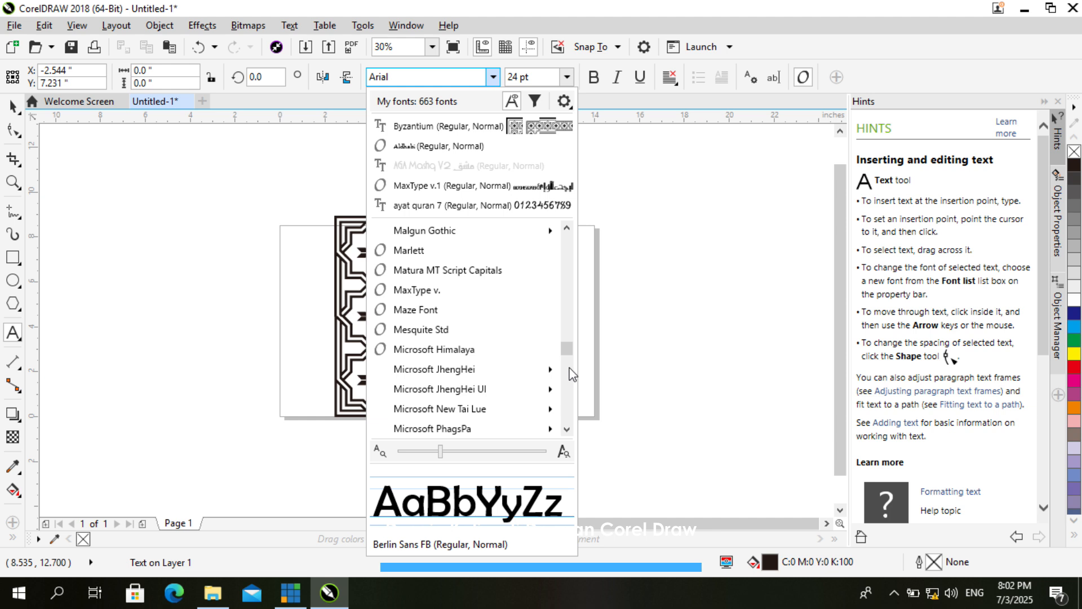
pyautogui.moveTo(570, 357); pyautogui.dragTo(570, 368)
pyautogui.scroll(-5, 577, 403)
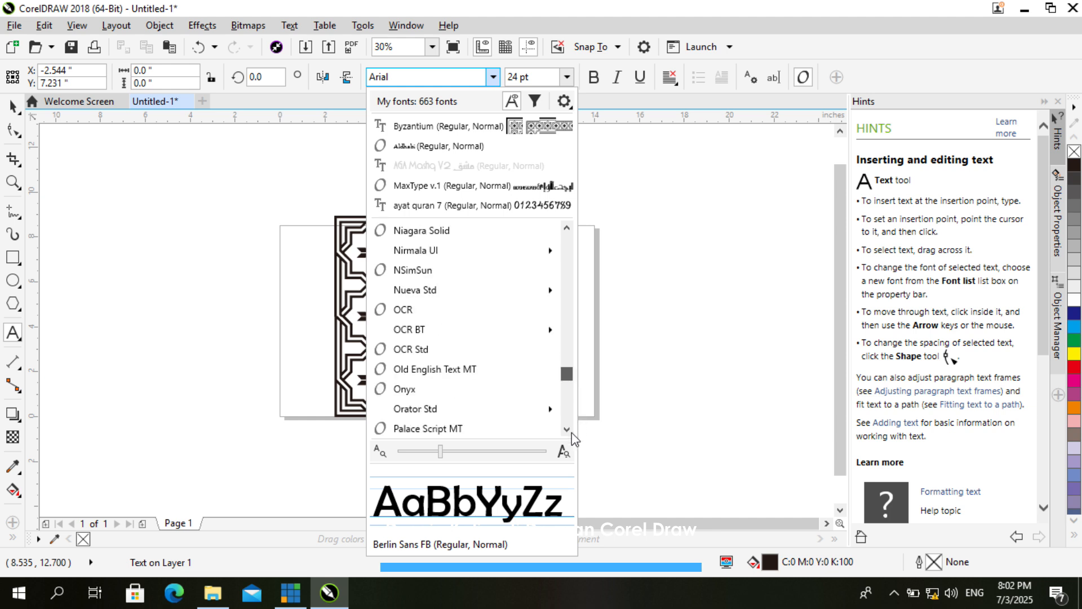
pyautogui.scroll(-6, 571, 431)
pyautogui.scroll(-5, 550, 260)
pyautogui.scroll(20, 551, 253)
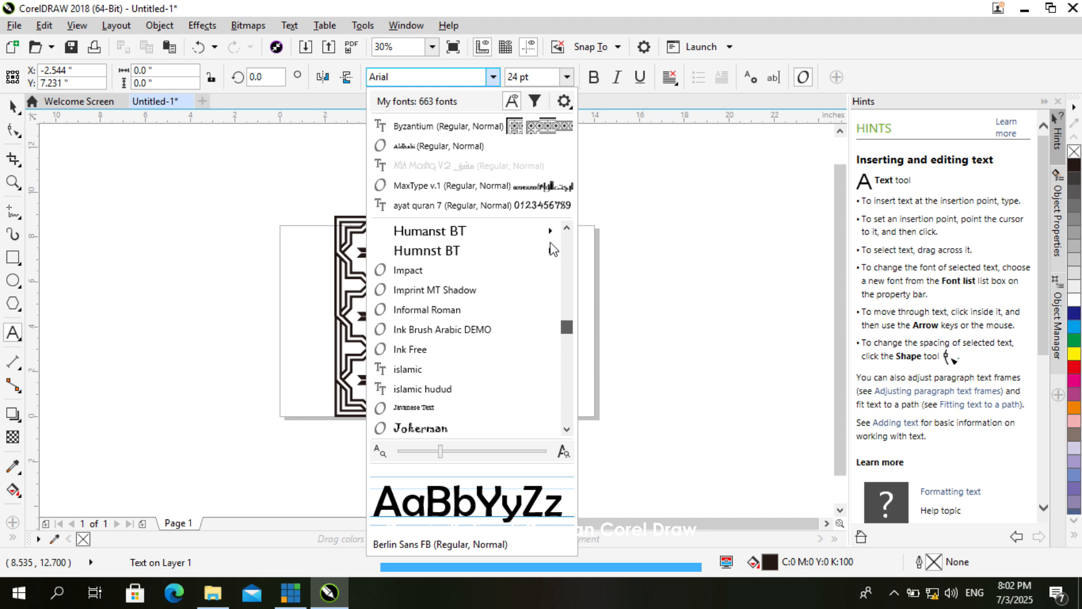
pyautogui.scroll(15, 560, 234)
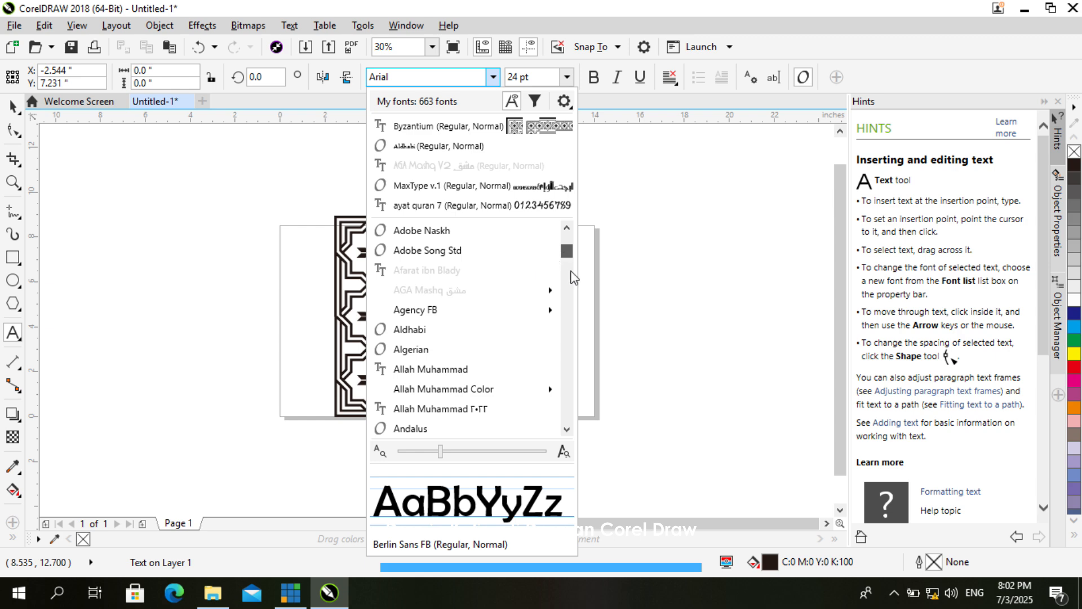
pyautogui.scroll(4, 574, 252)
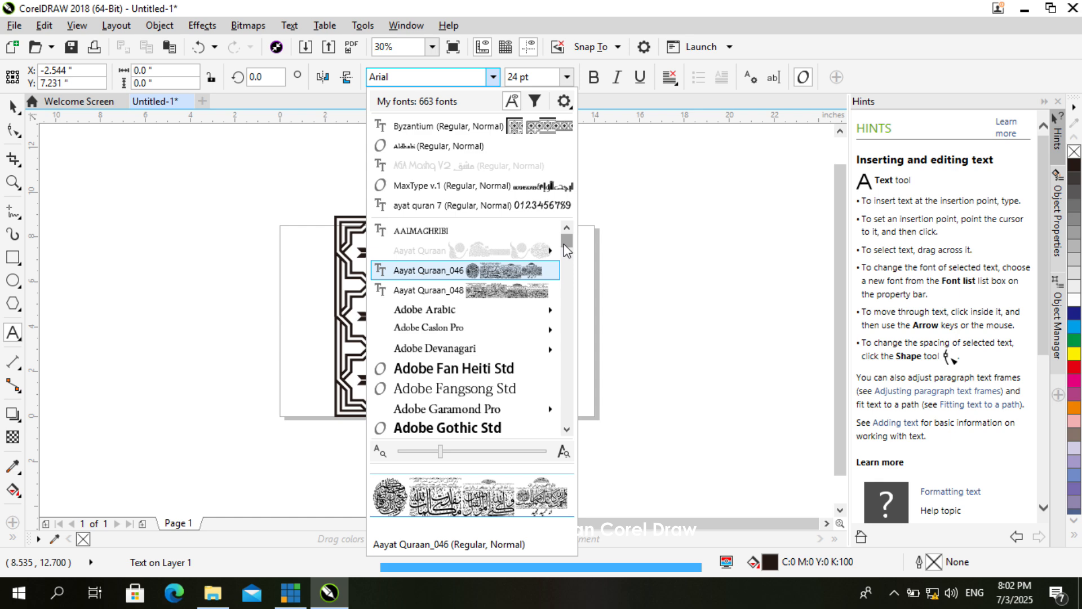
pyautogui.click(533, 275)
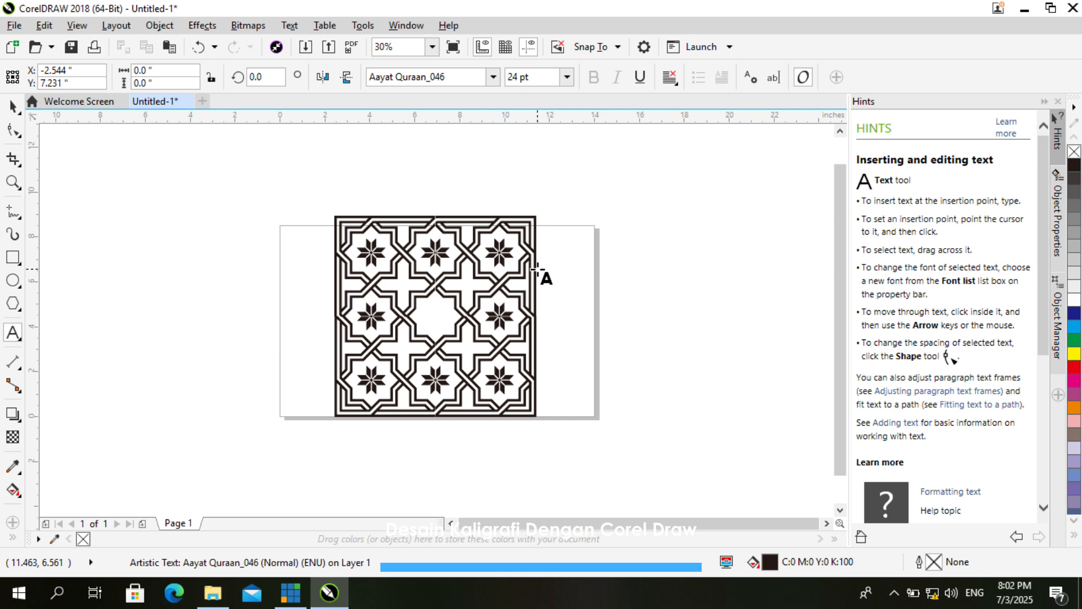
# Try to insert the calligraphy character "a" at 24 pt beside the page and enlarge it
pyautogui.write('a')
pyautogui.press('BackSpace')
pyautogui.write('a')
pyautogui.click(13, 108)
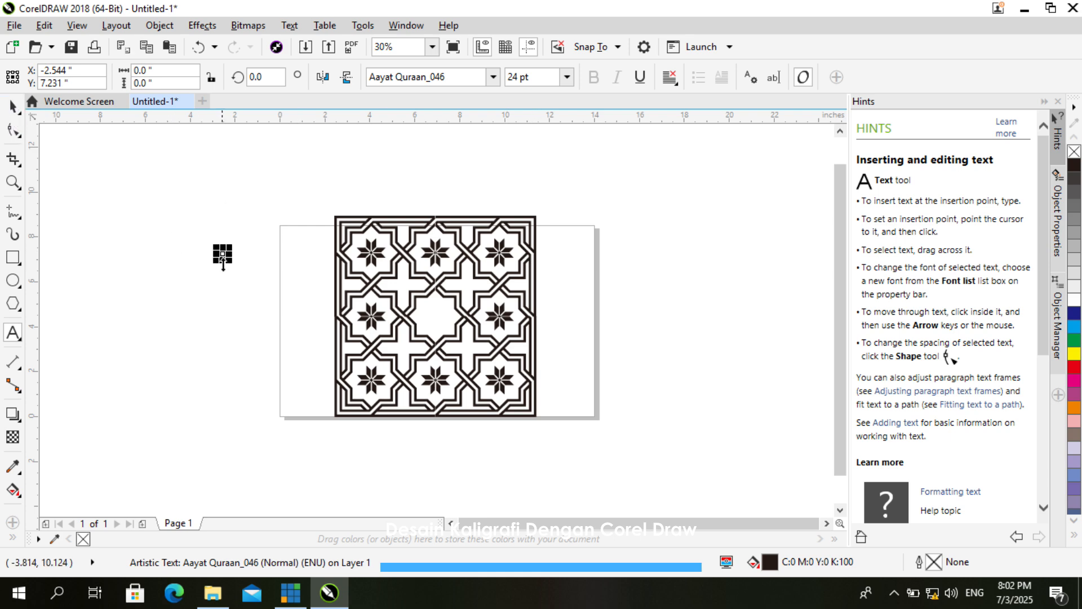
pyautogui.moveTo(225, 254); pyautogui.dragTo(242, 340)
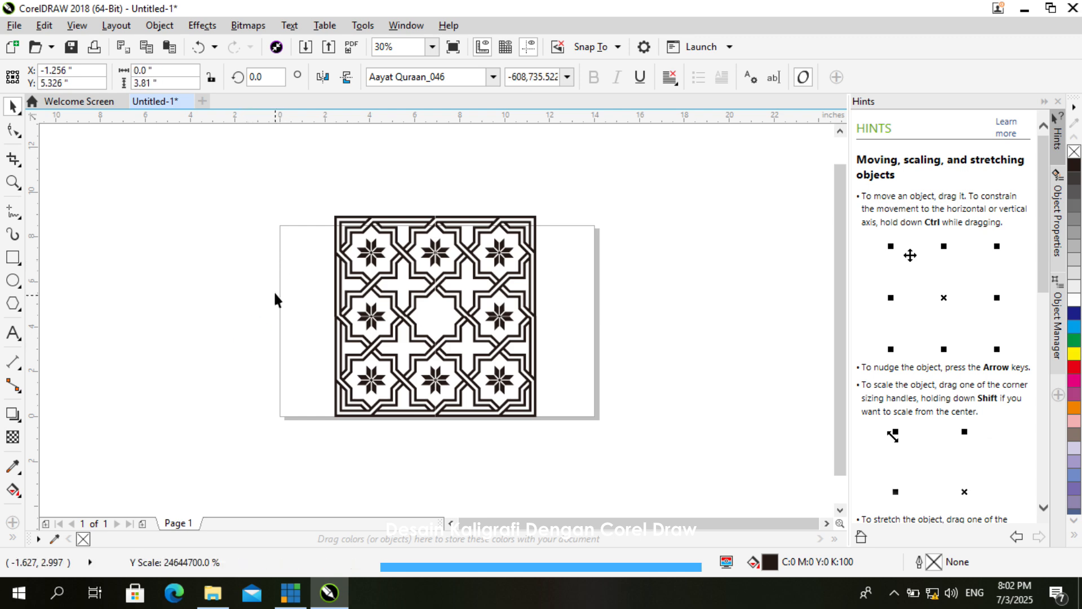
pyautogui.click(245, 273)
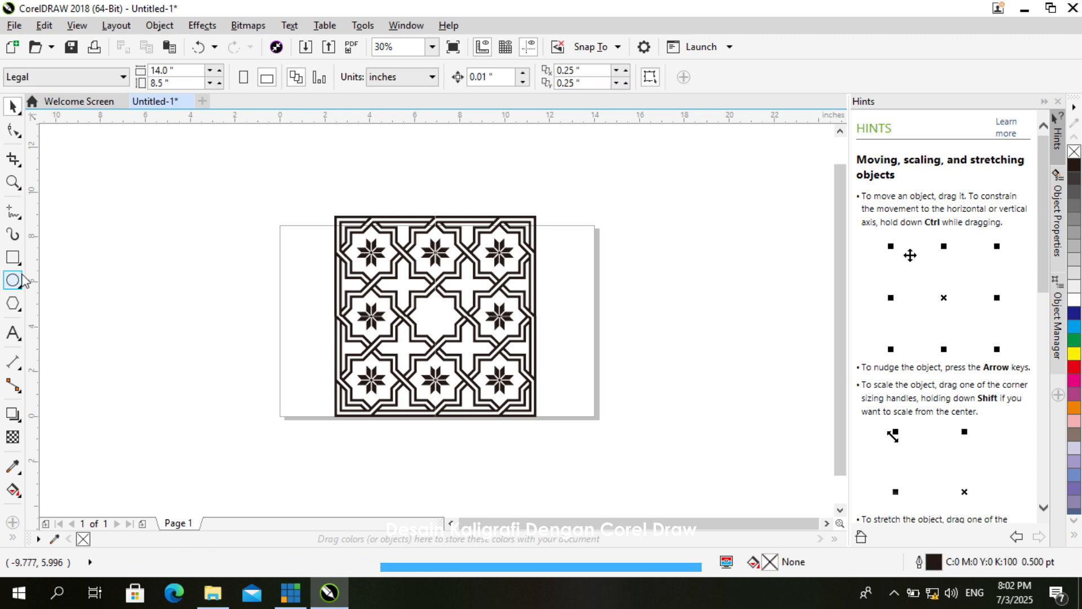
# Start a new artistic text object in the empty area beside the page with a font size of 100 pt
pyautogui.click(13, 332)
pyautogui.click(162, 245)
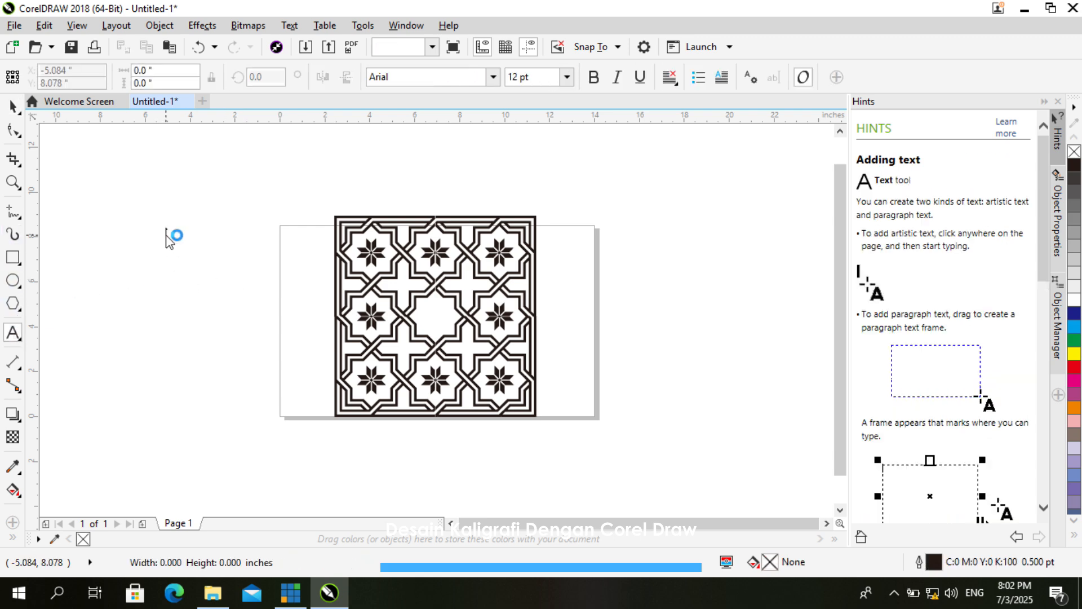
pyautogui.click(567, 79)
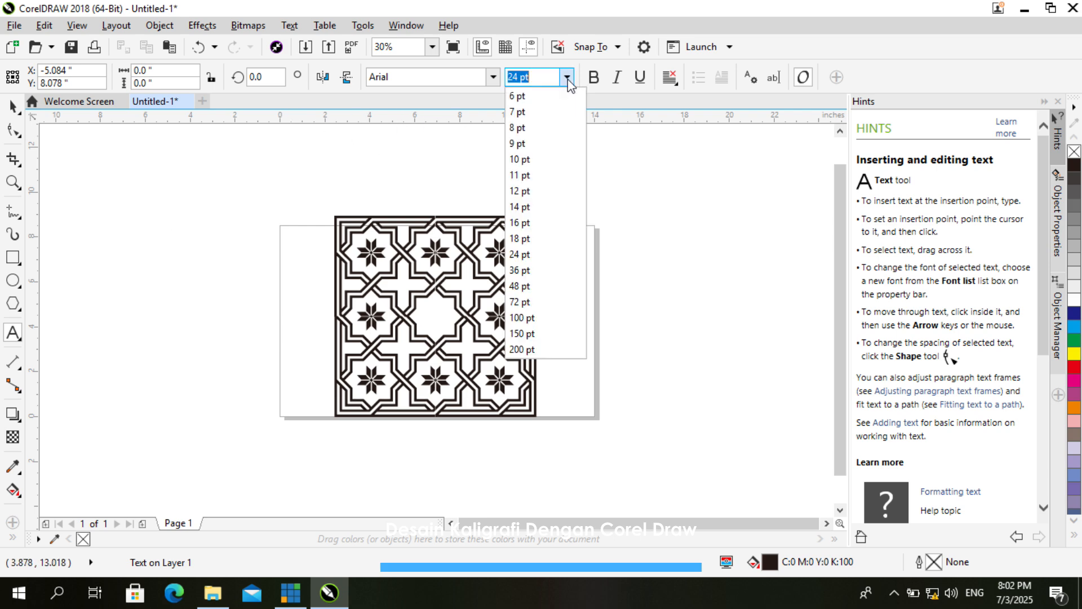
pyautogui.click(518, 318)
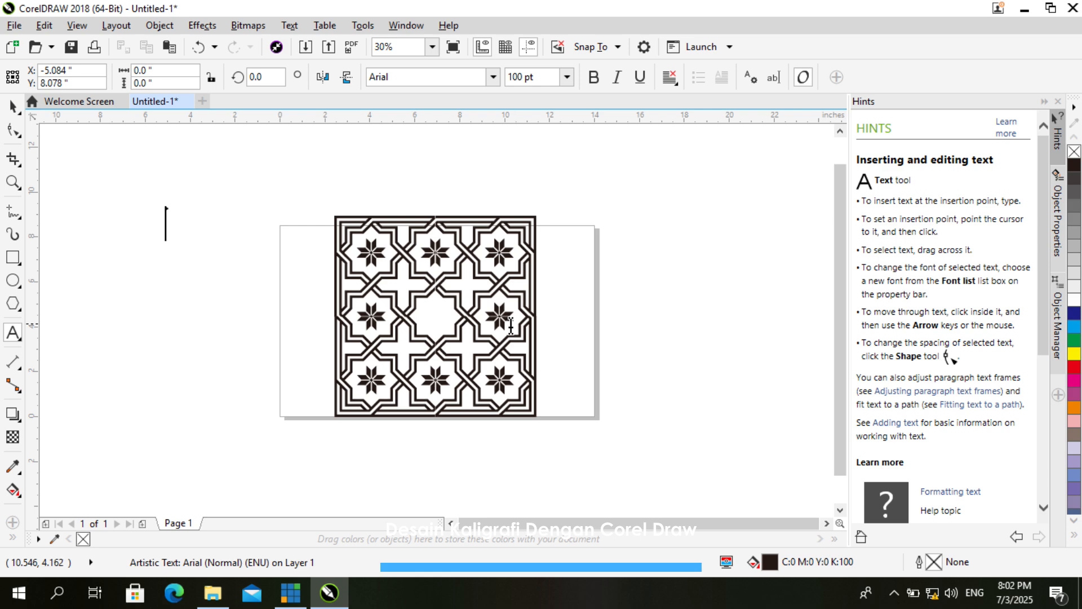
# Try the characters "a" and "b" in the Aayat Quraan_046 font and delete them
pyautogui.click(494, 77)
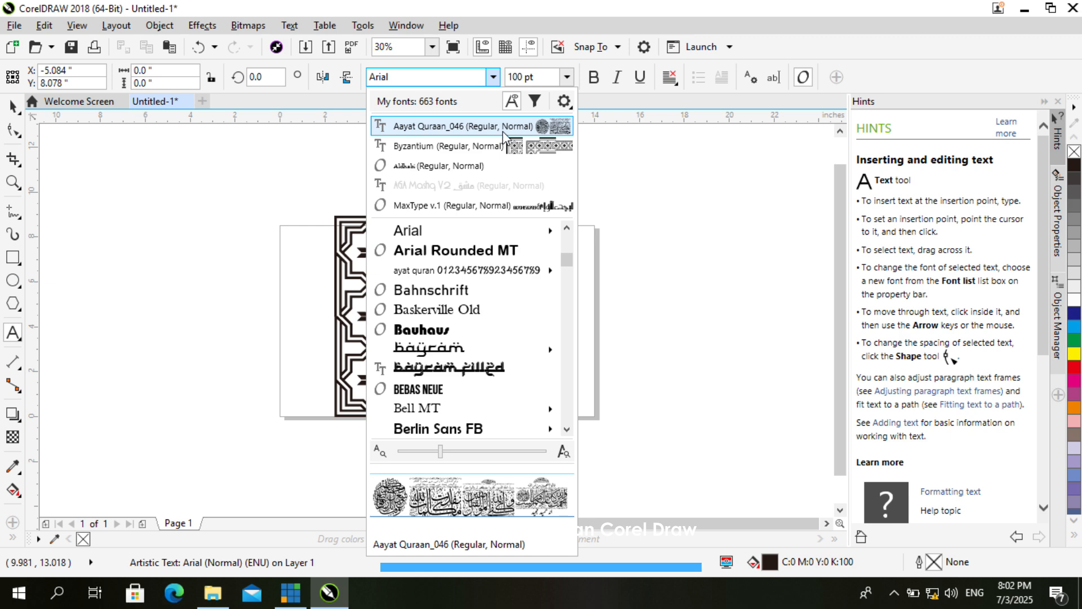
pyautogui.click(504, 127)
pyautogui.write('a')
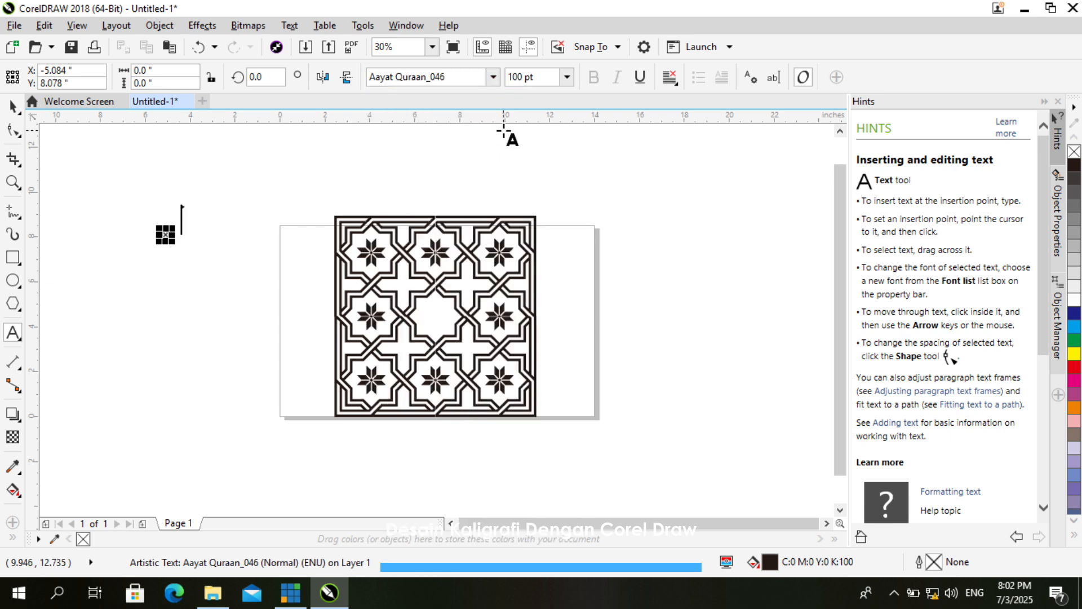
pyautogui.press('BackSpace')
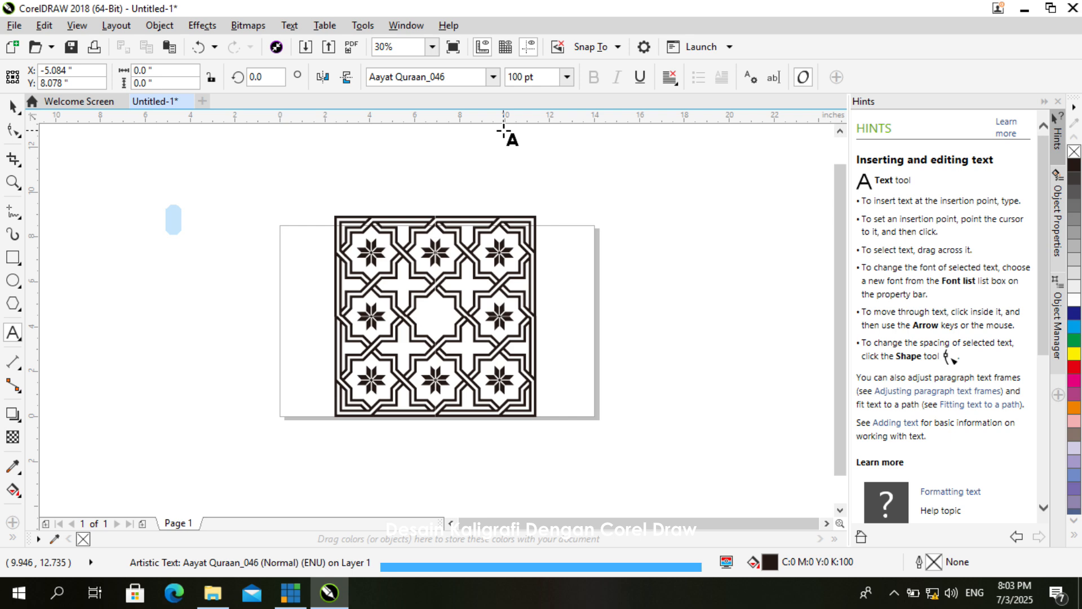
pyautogui.write('b')
pyautogui.press('BackSpace')
pyautogui.hotkey('ctrl', 'a')
pyautogui.hotkey('ctrl', 'a')
pyautogui.press('BackSpace')
# Set the text's font to font allah names 1, insert one round calligraphy ornament beside the page, and select it
pyautogui.click(494, 79)
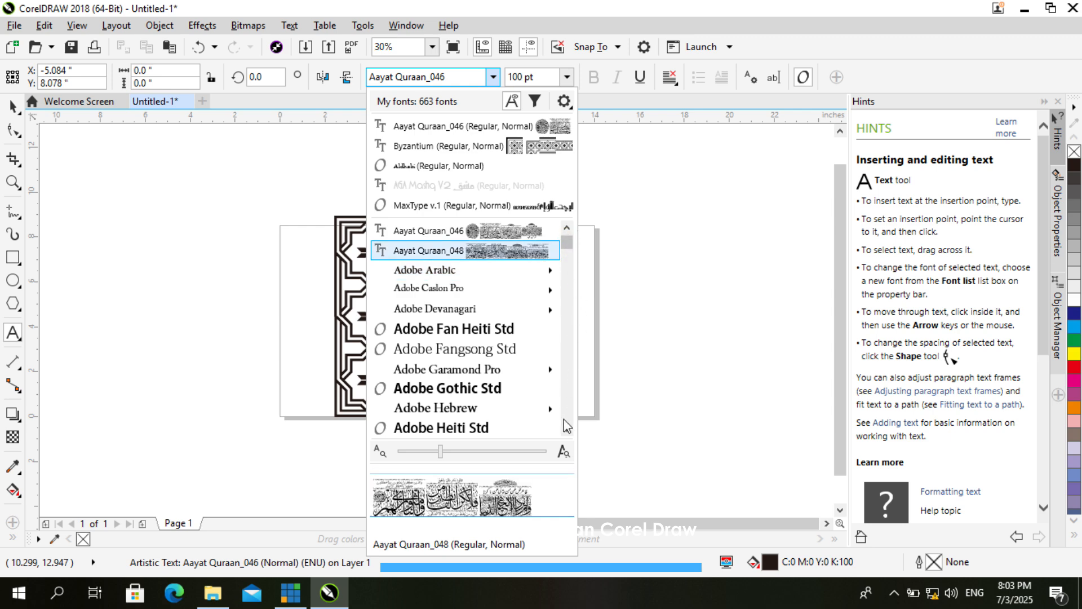
pyautogui.scroll(-4, 569, 437)
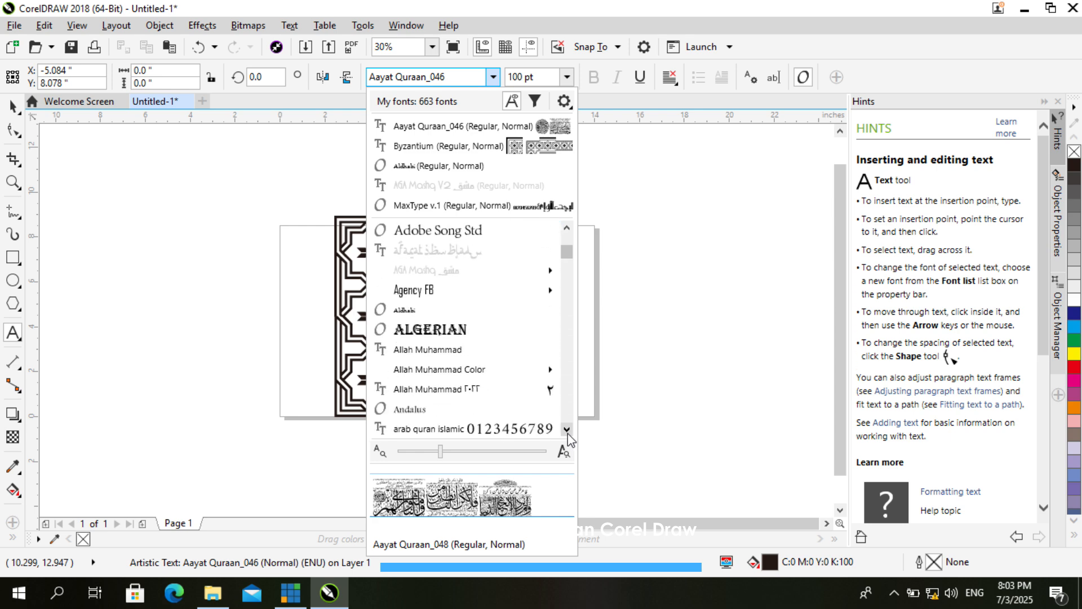
pyautogui.scroll(-7, 568, 437)
pyautogui.scroll(-2, 570, 439)
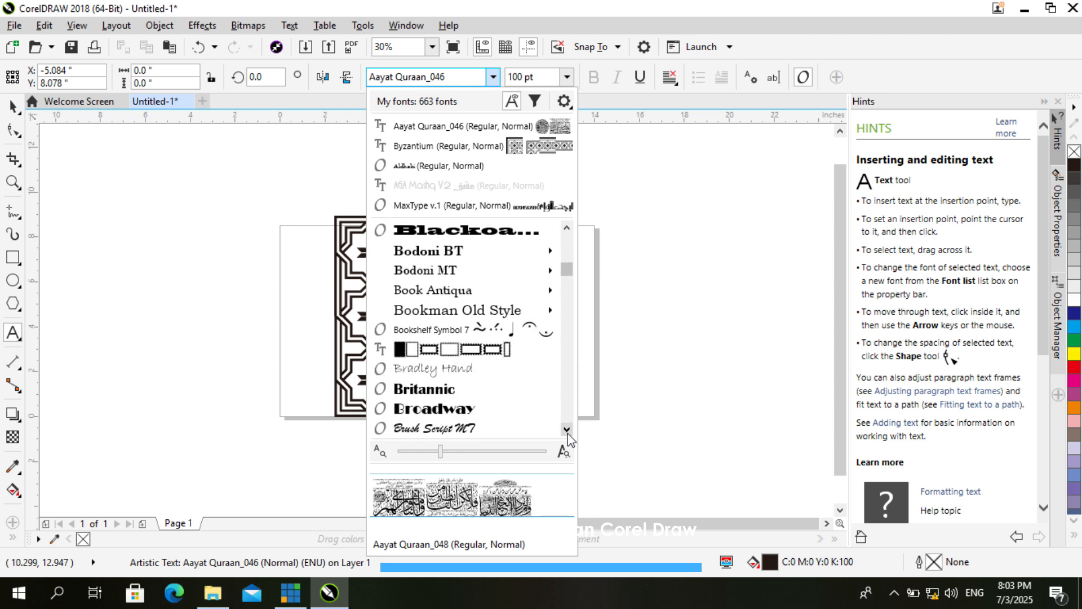
pyautogui.scroll(-2, 569, 438)
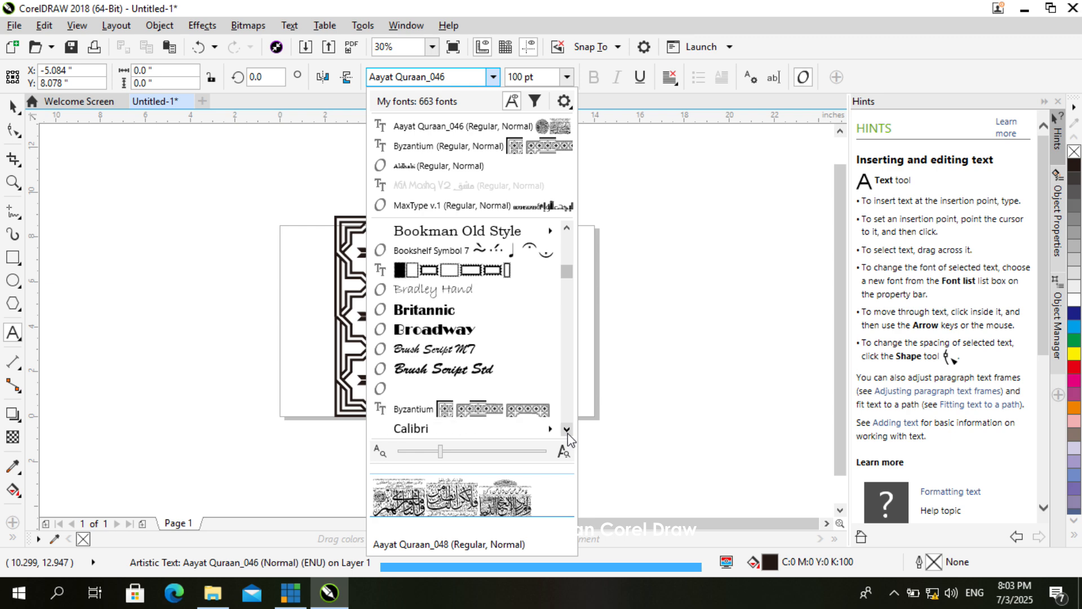
pyautogui.scroll(-6, 570, 439)
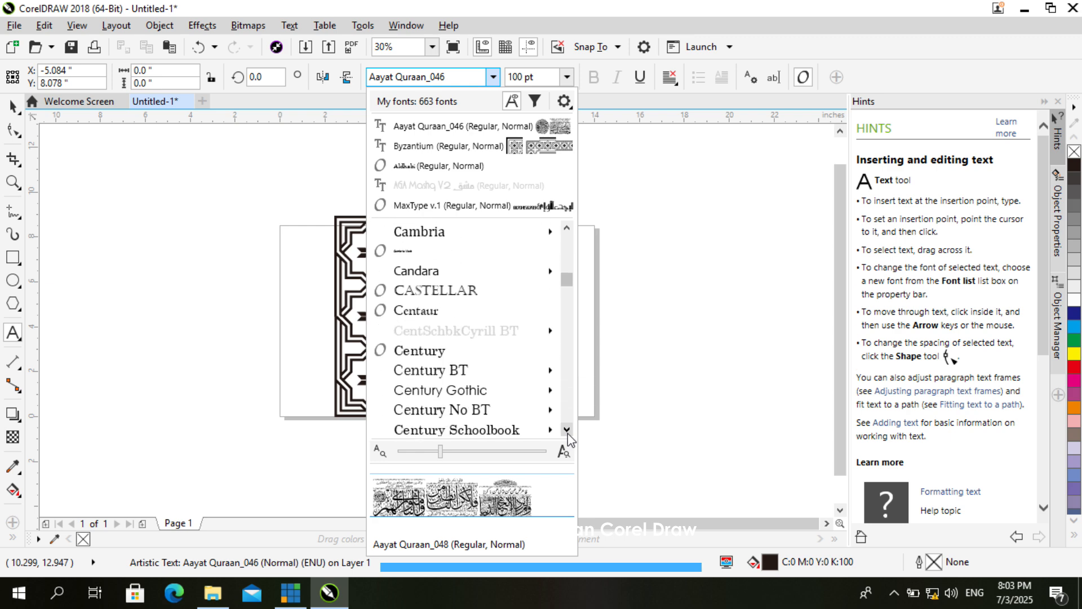
pyautogui.scroll(-5, 570, 439)
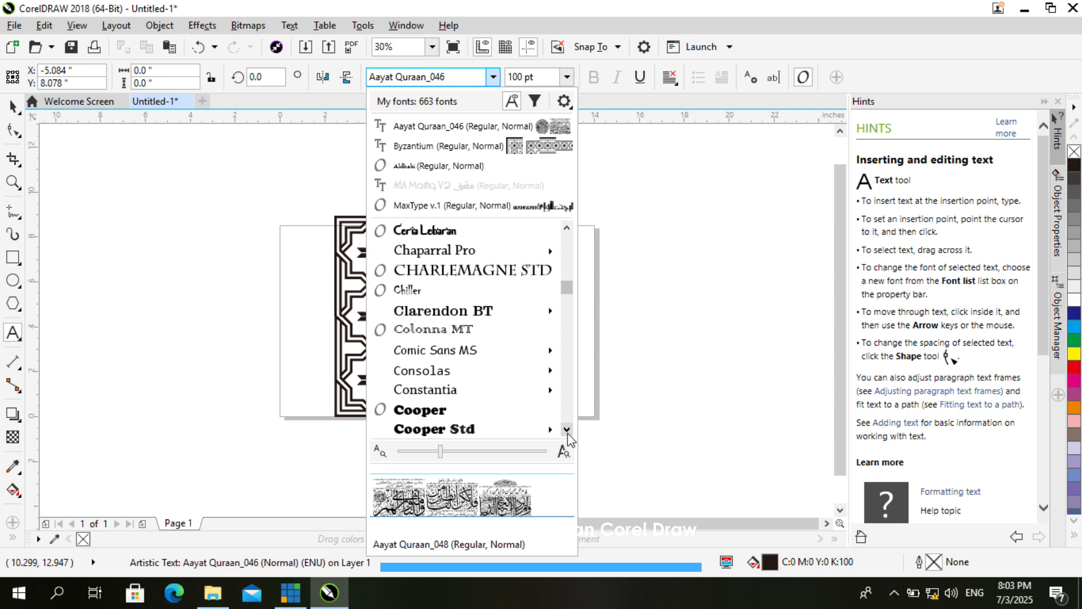
pyautogui.scroll(-5, 570, 440)
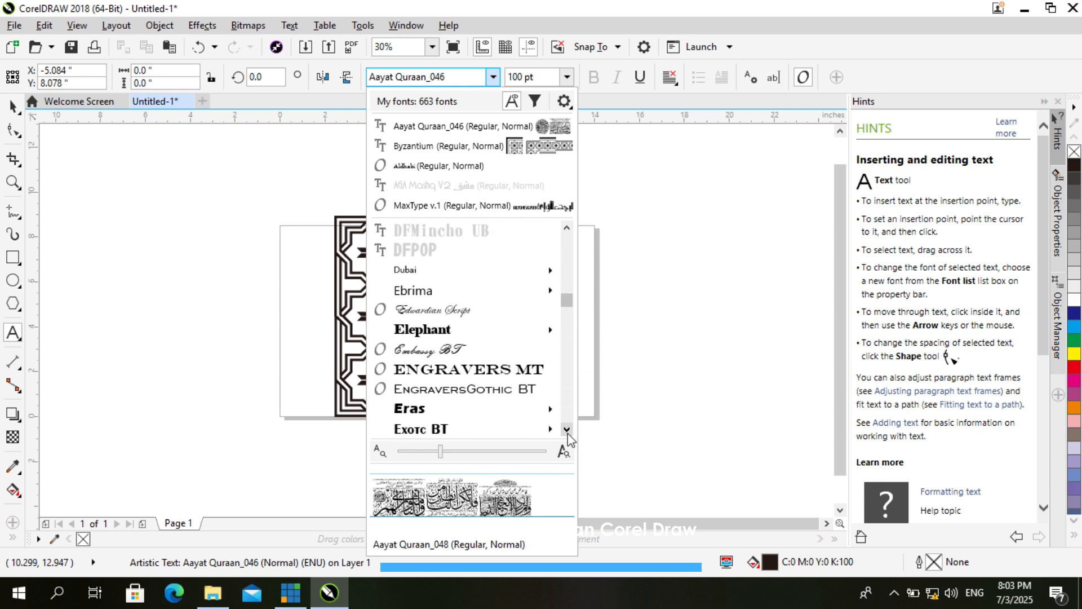
pyautogui.scroll(-2, 571, 439)
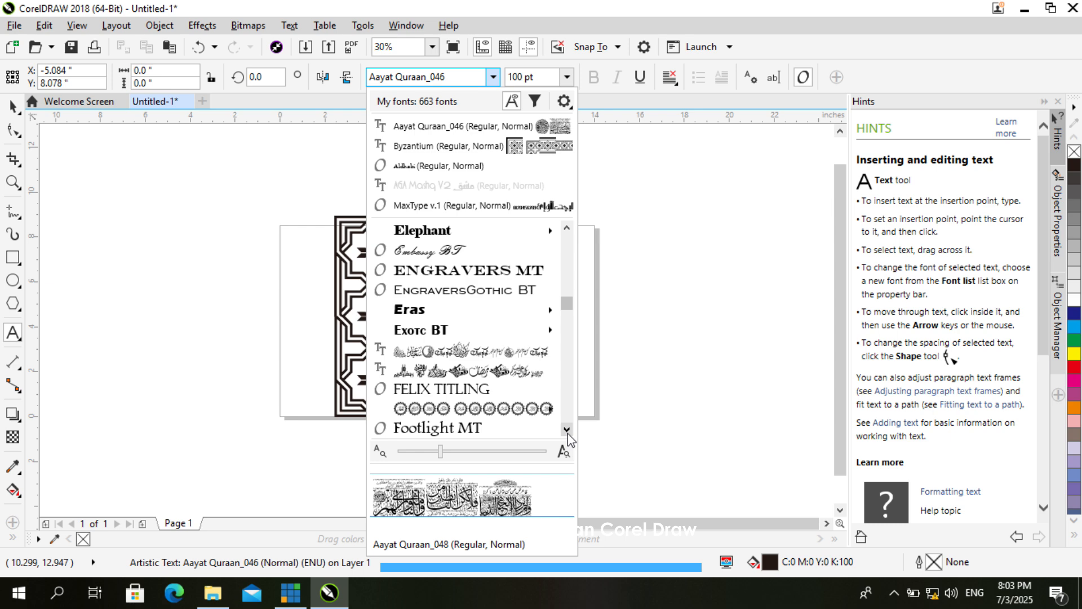
pyautogui.moveTo(529, 409)
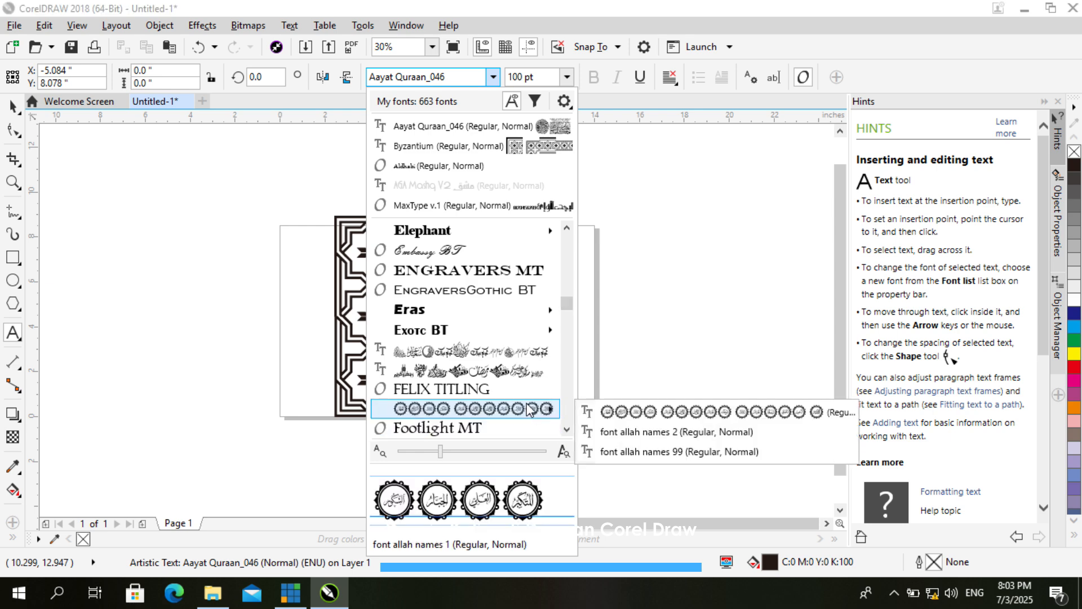
pyautogui.click(530, 409)
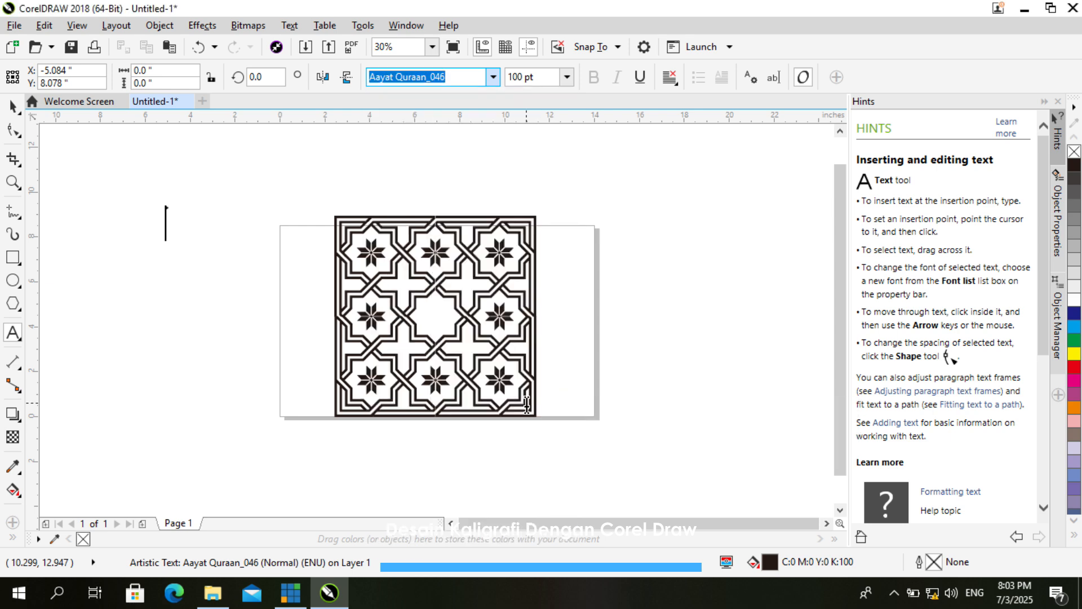
pyautogui.write('allah names 1')
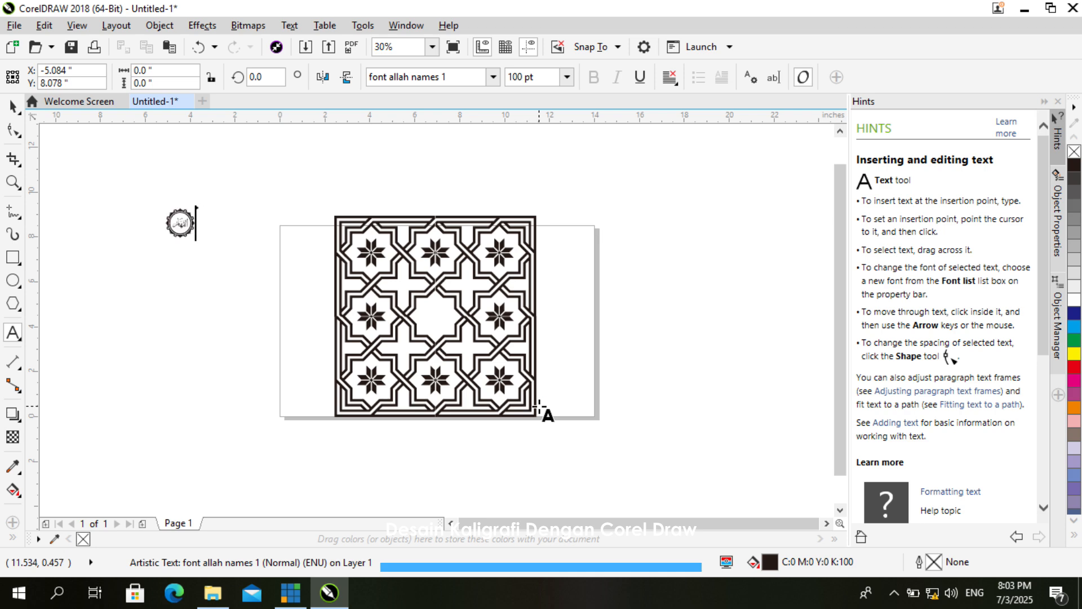
pyautogui.hotkey('ctrl', 'a')
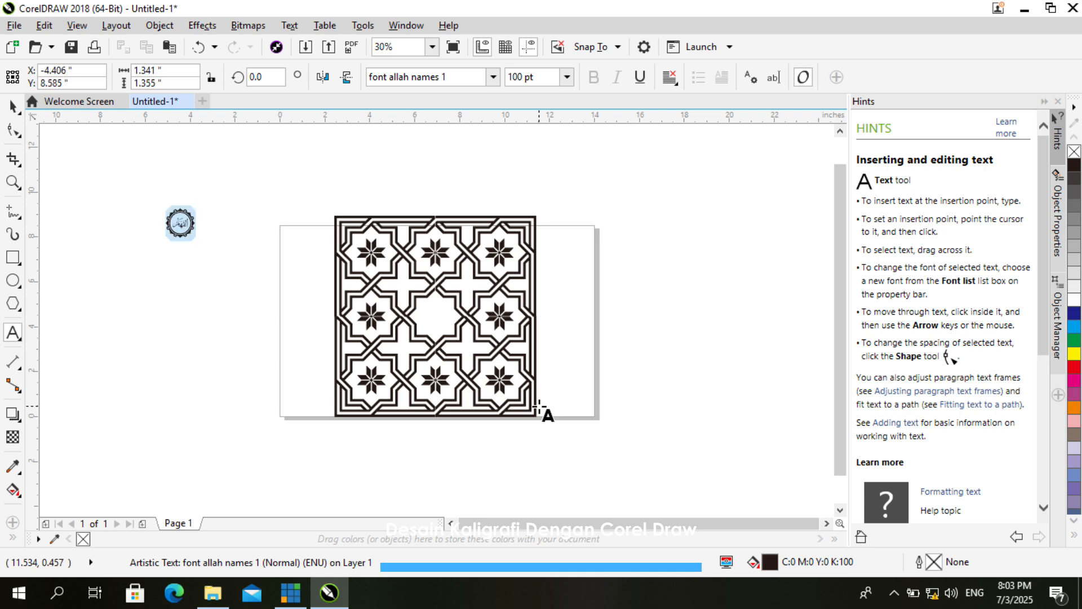
# Enlarge the round calligraphy ornament to about 9.07 by 9.16 inches and move it up beside the square pattern
pyautogui.click(12, 107)
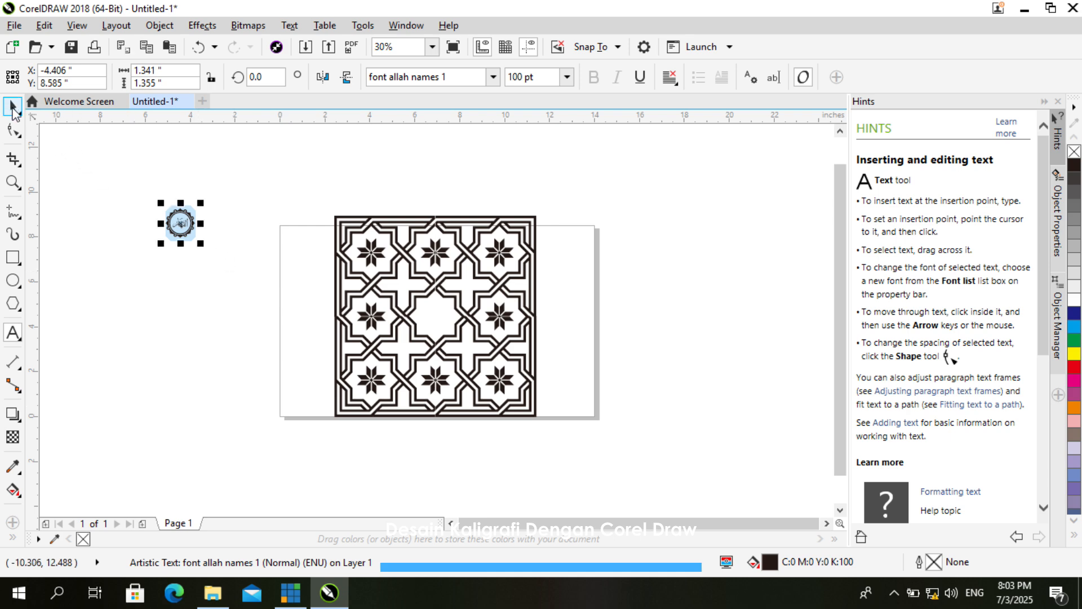
pyautogui.moveTo(202, 249)
pyautogui.mouseDown()
pyautogui.moveTo(198, 232)
pyautogui.moveTo(326, 330)
pyautogui.moveTo(316, 367)
pyautogui.moveTo(298, 350)
pyautogui.mouseUp()
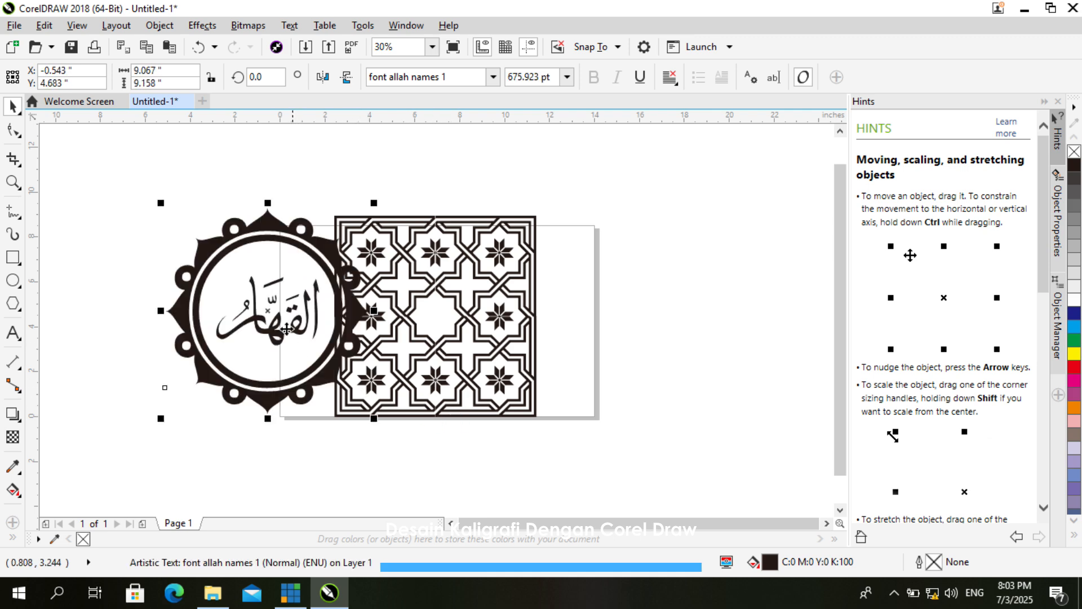
pyautogui.press('Escape')
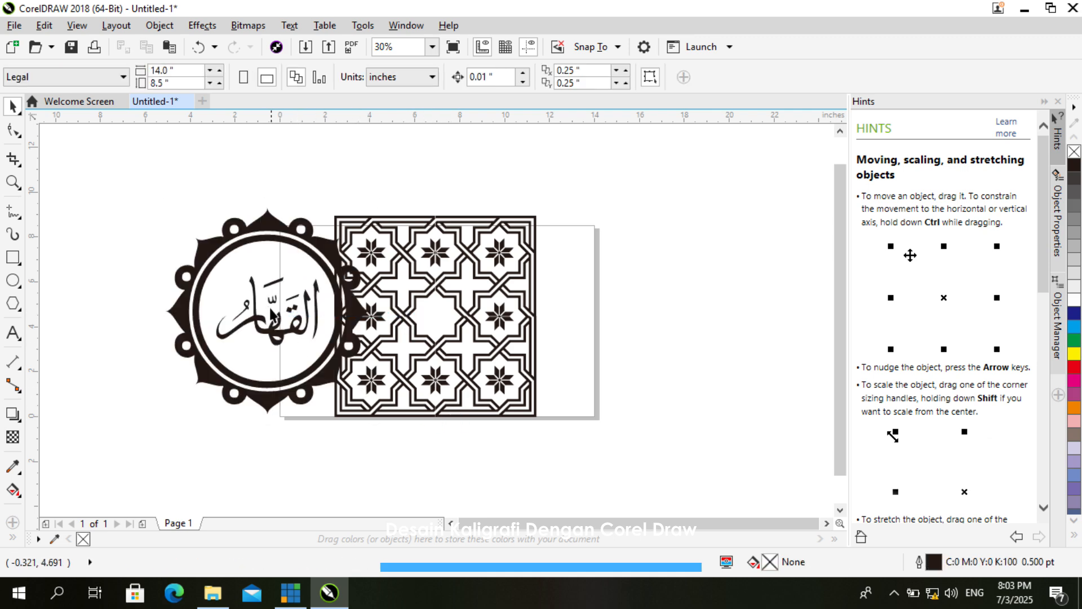
pyautogui.click(256, 231)
pyautogui.moveTo(267, 308); pyautogui.dragTo(195, 272)
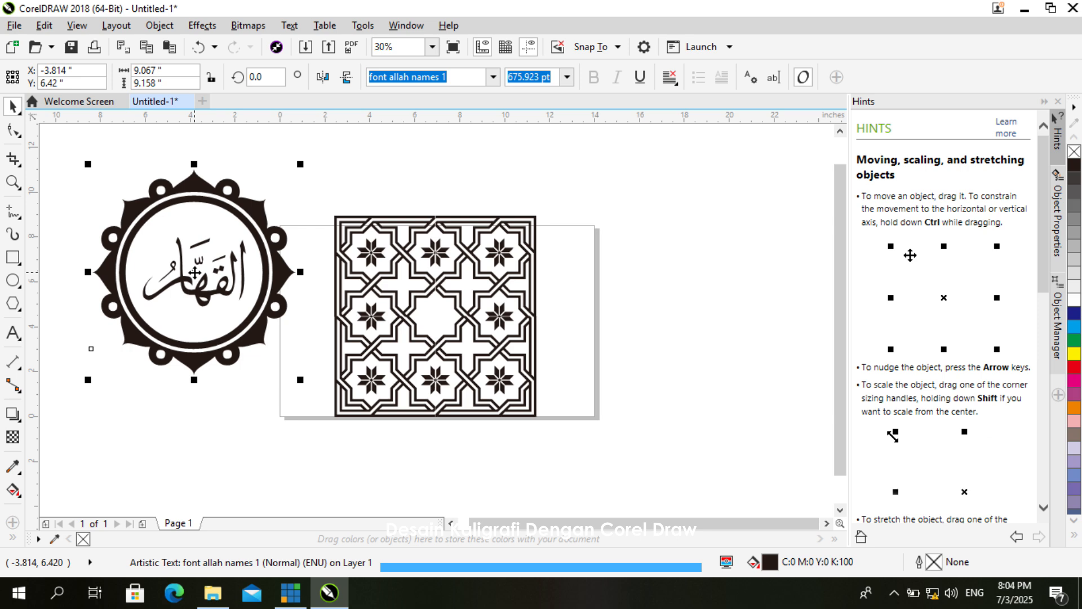
pyautogui.moveTo(194, 272)
pyautogui.mouseDown()
pyautogui.moveTo(285, 273)
pyautogui.moveTo(430, 308)
pyautogui.moveTo(186, 269)
pyautogui.moveTo(200, 277)
pyautogui.mouseUp()
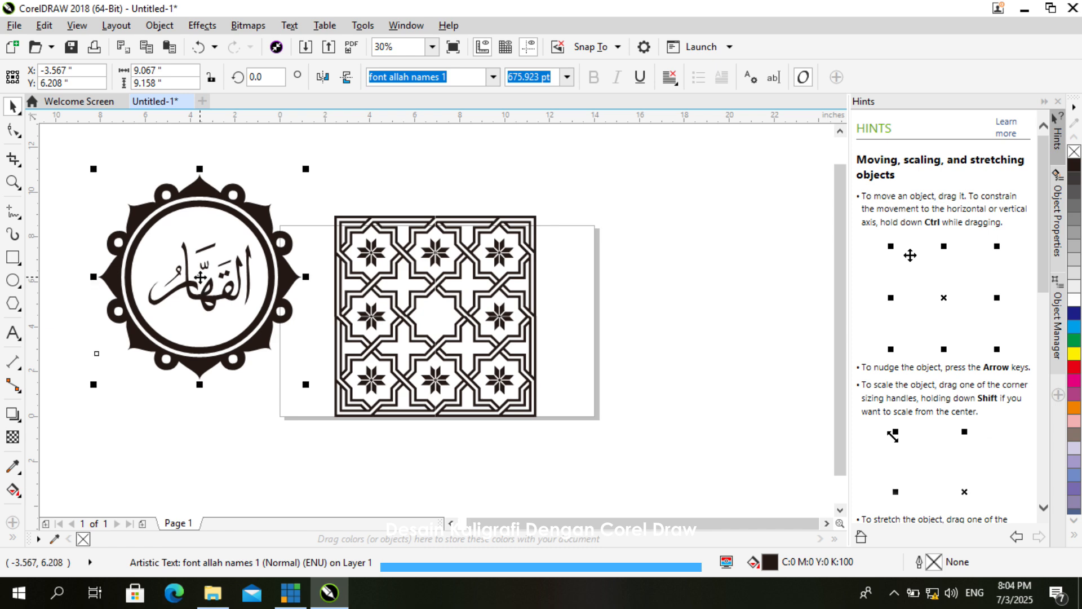
# Draw an ellipse over the calligraphy and stretch it to about 6.03 by 6.25 inches to fit the ornament's inner ring
pyautogui.click(16, 284)
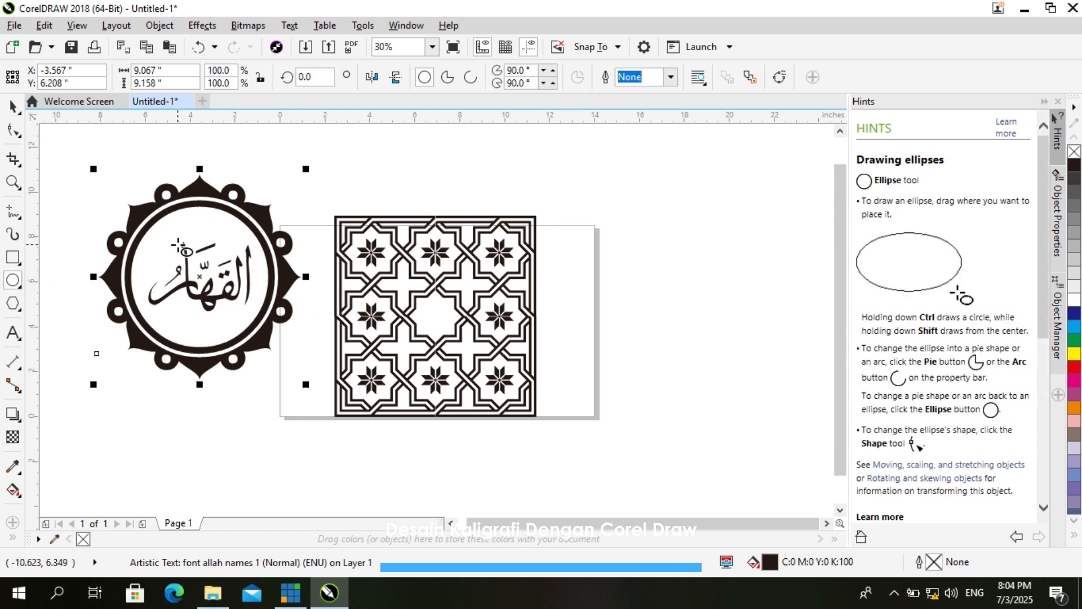
pyautogui.moveTo(161, 216); pyautogui.dragTo(271, 337)
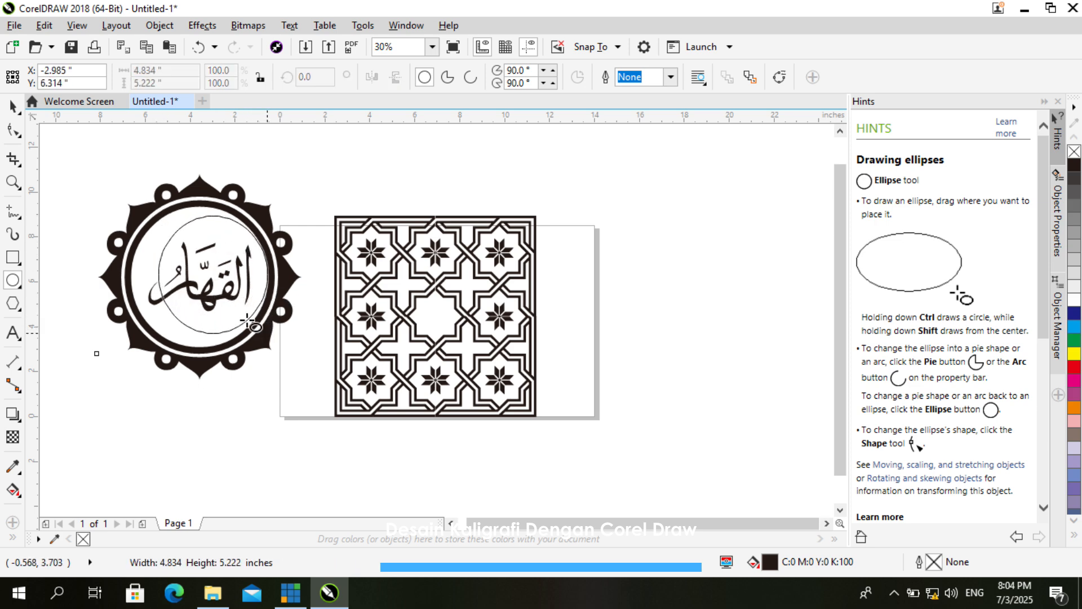
pyautogui.moveTo(153, 274); pyautogui.dragTo(125, 275)
pyautogui.moveTo(199, 211); pyautogui.dragTo(199, 200)
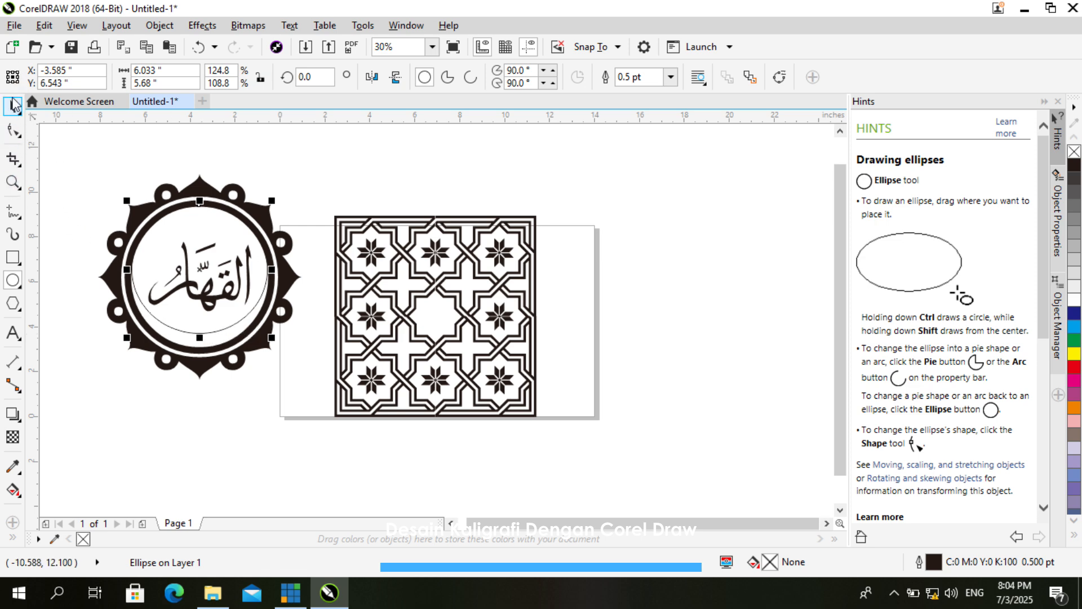
pyautogui.click(13, 105)
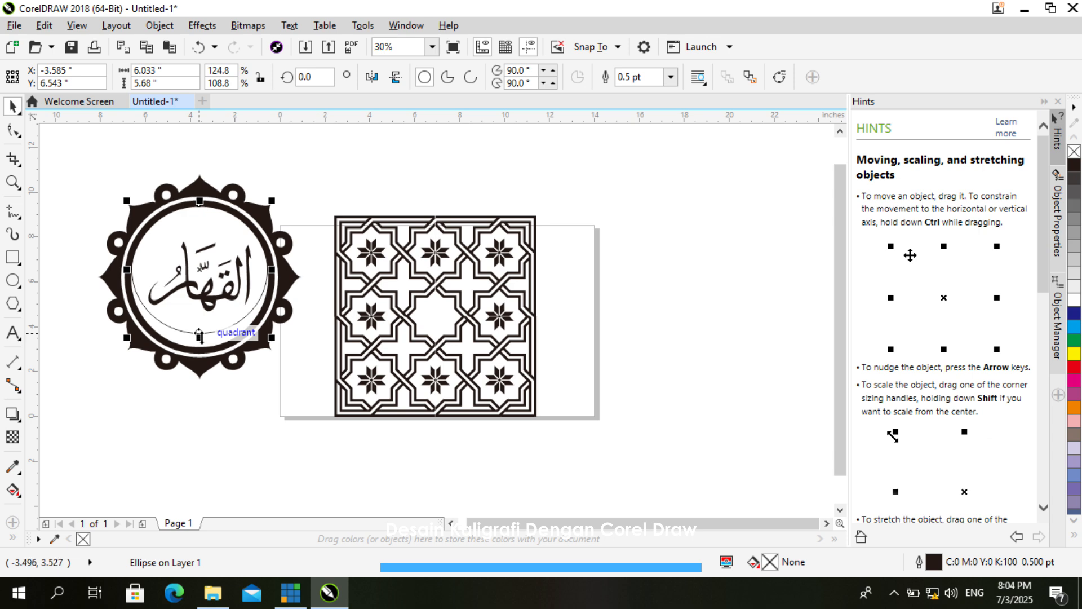
pyautogui.moveTo(199, 337); pyautogui.dragTo(200, 350)
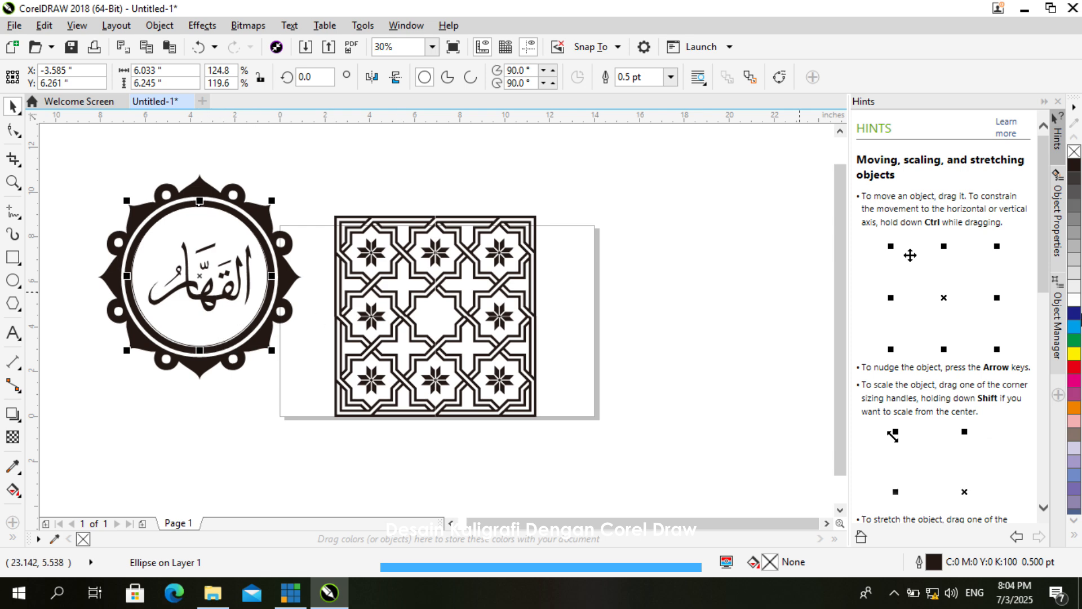
# Fill the ellipse with white and bring the calligraphy ornament in front of it
pyautogui.click(1075, 307)
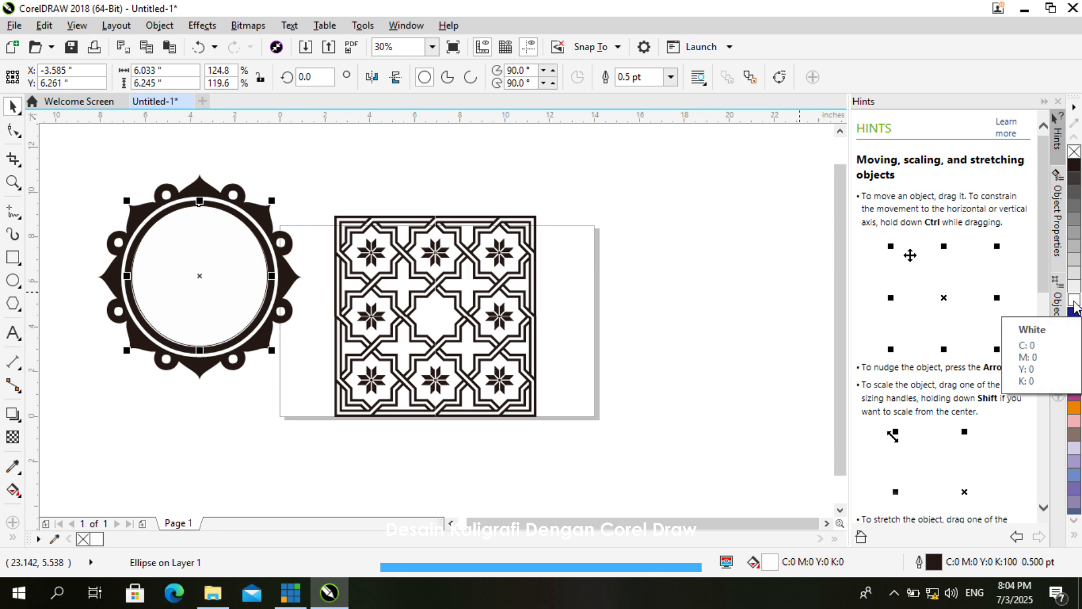
pyautogui.click(202, 371)
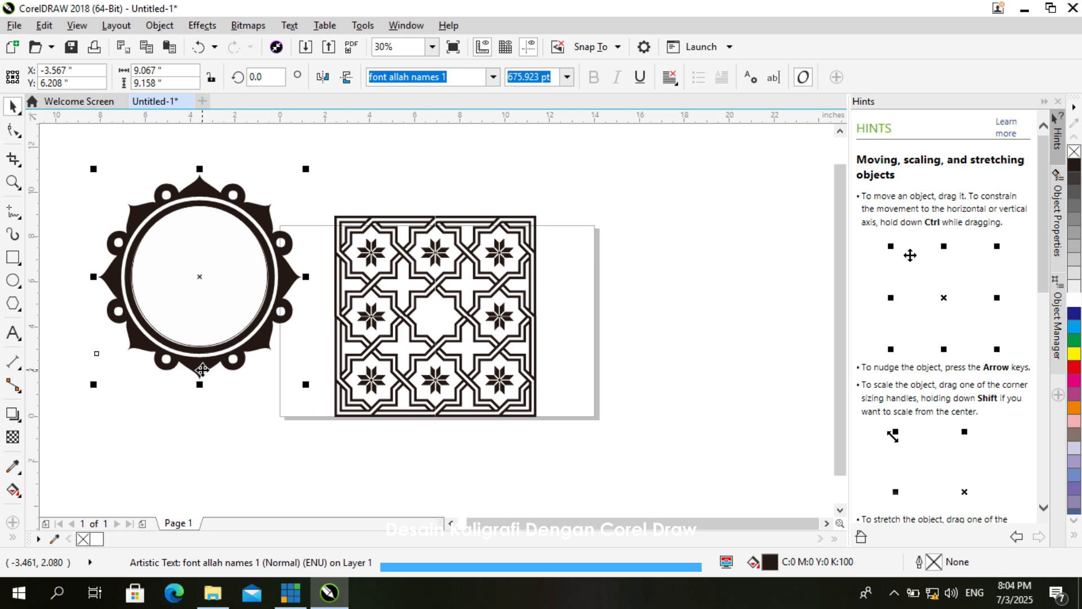
pyautogui.hotkey('shift', 'pageup')
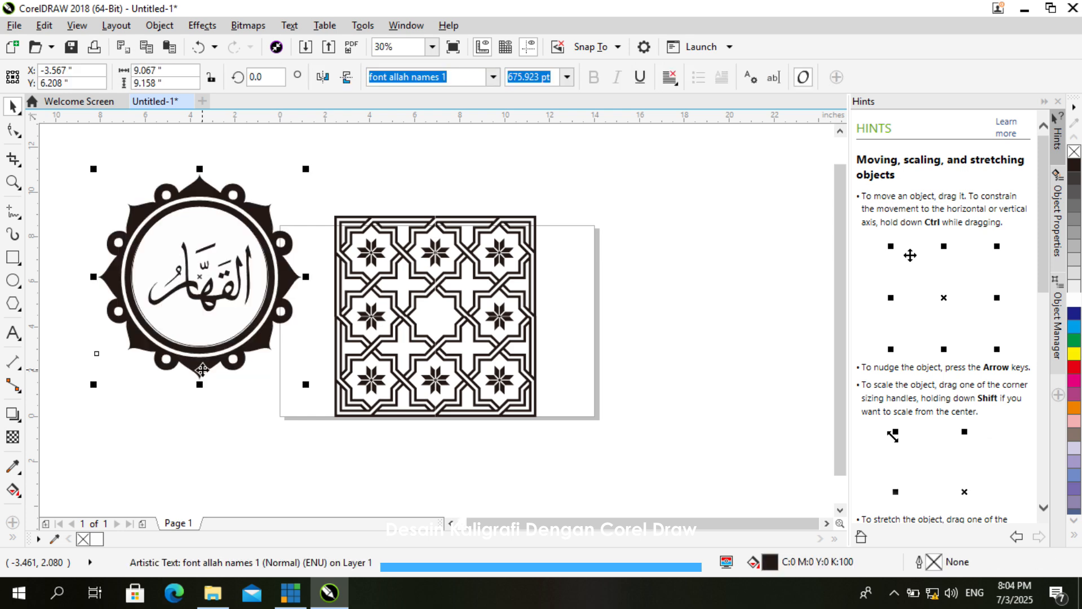
# Move the calligraphy ornament together with its white ellipse onto the square pattern and nudge them up to center them
pyautogui.click(221, 432)
pyautogui.moveTo(69, 161); pyautogui.dragTo(307, 436)
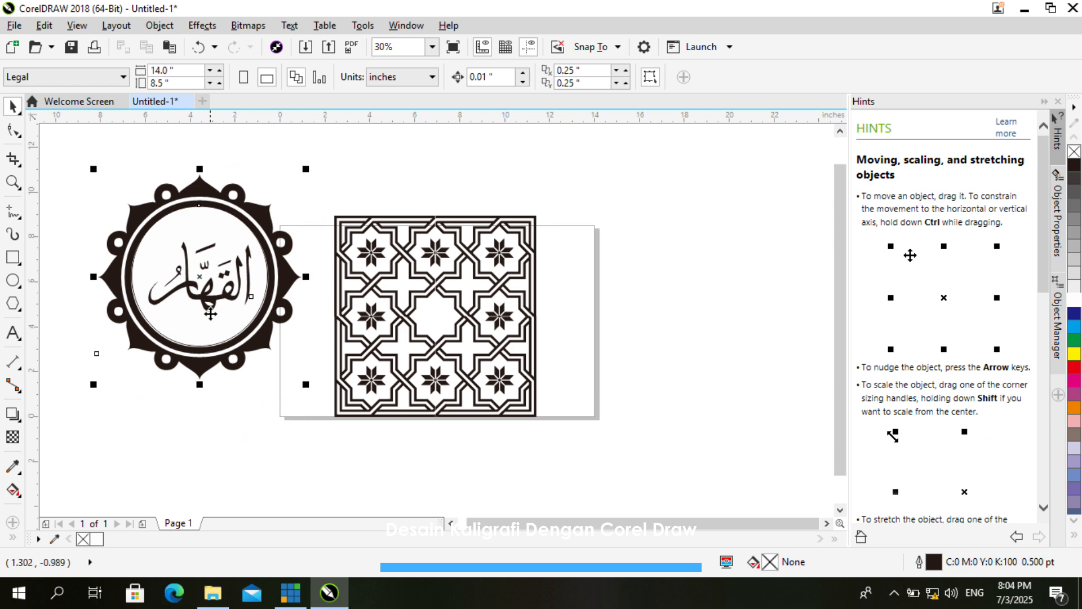
pyautogui.moveTo(208, 287); pyautogui.dragTo(436, 324)
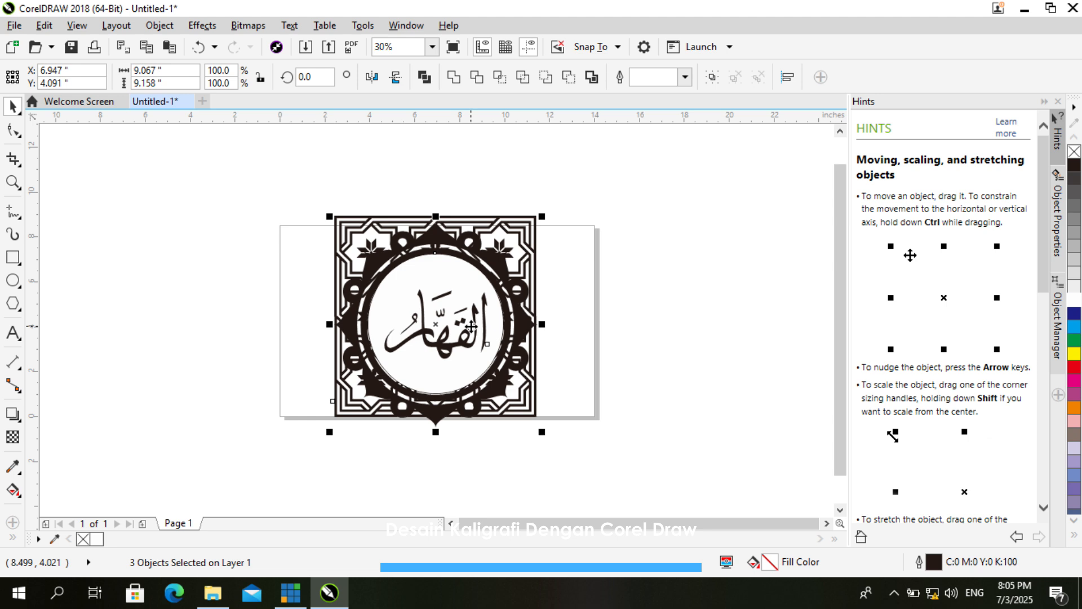
pyautogui.press('Up')
pyautogui.press('Up')
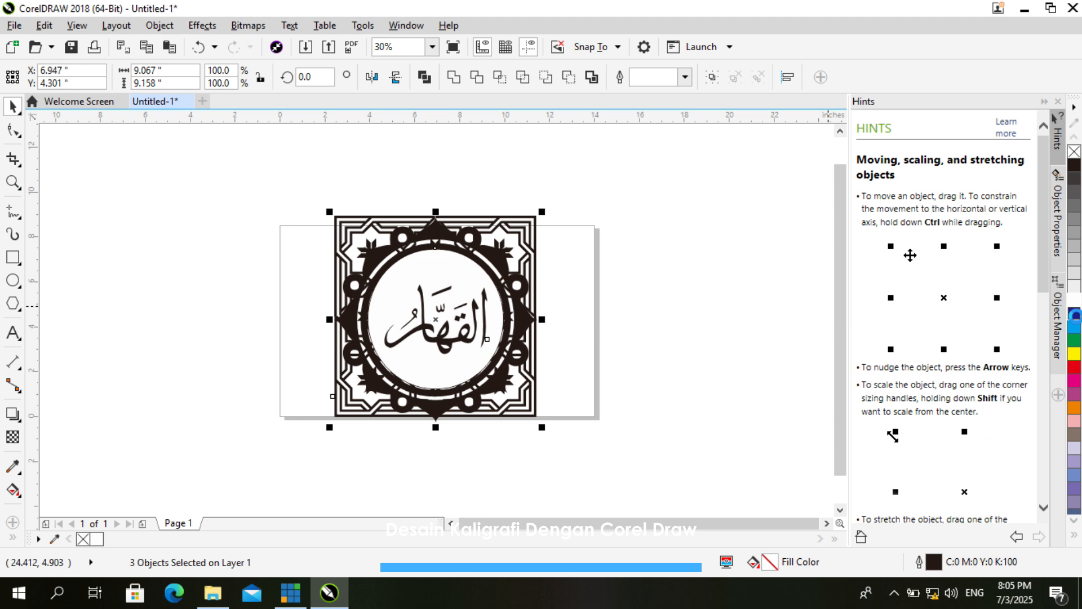
# Fill only the round calligraphy ornament with Blue (C100 M100 Y0 K0)
pyautogui.click(1075, 314)
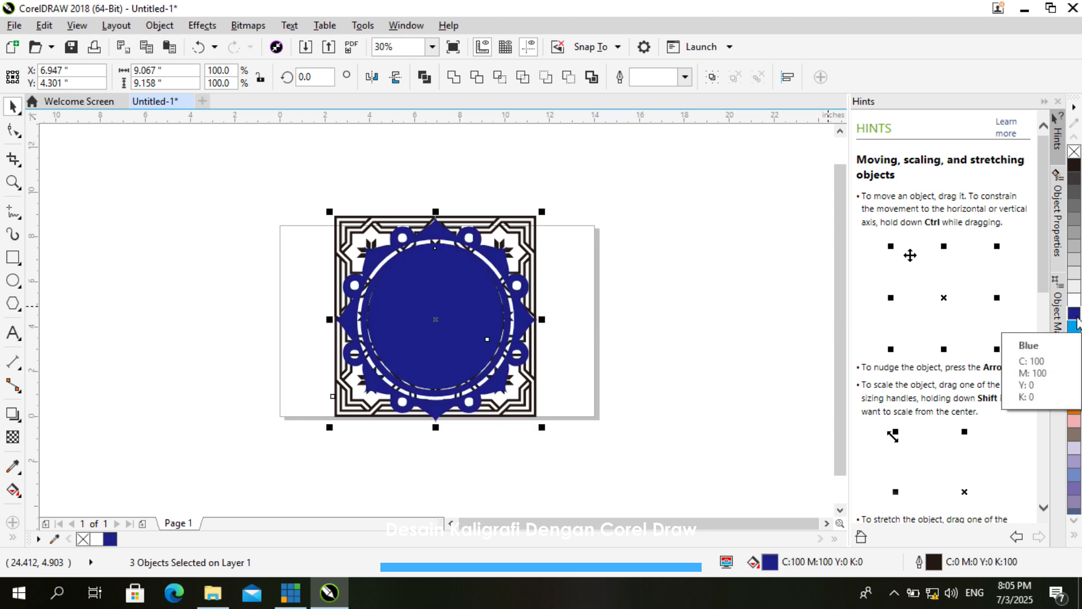
pyautogui.hotkey('ctrl', 'z')
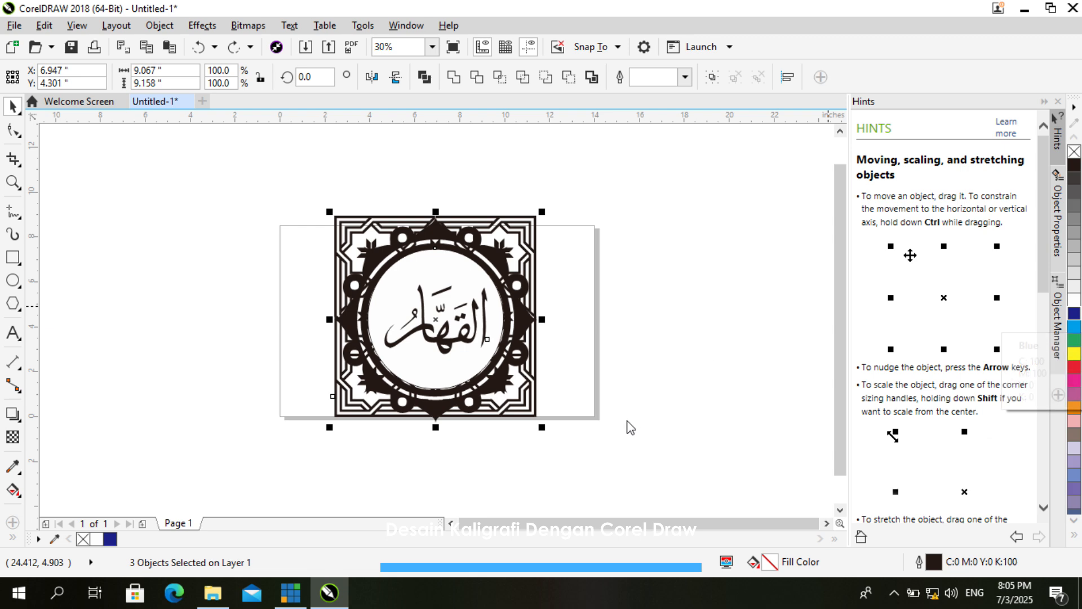
pyautogui.click(496, 471)
pyautogui.click(444, 411)
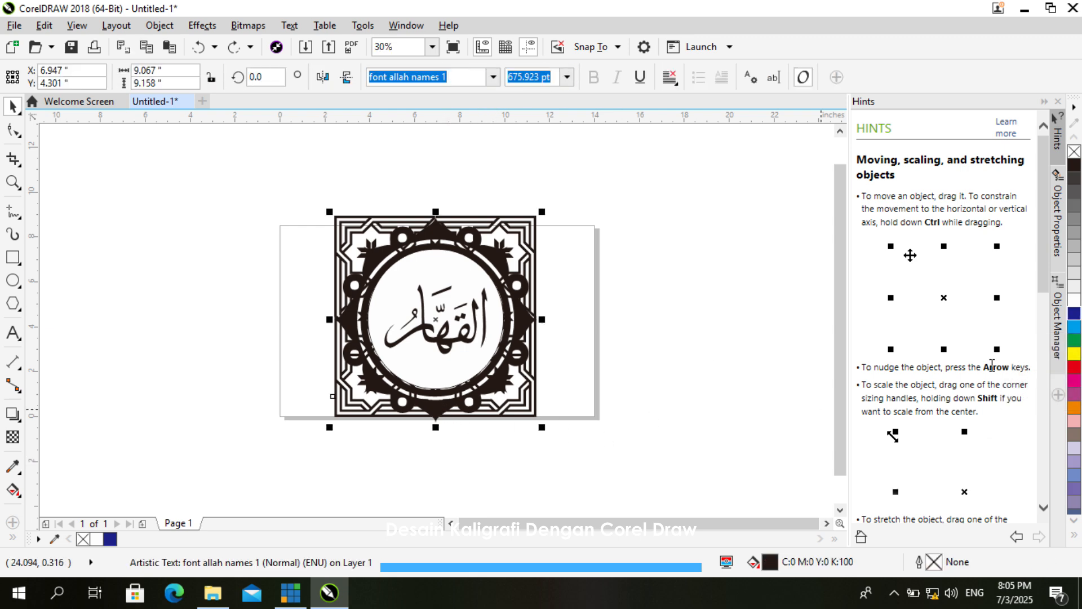
pyautogui.click(1074, 315)
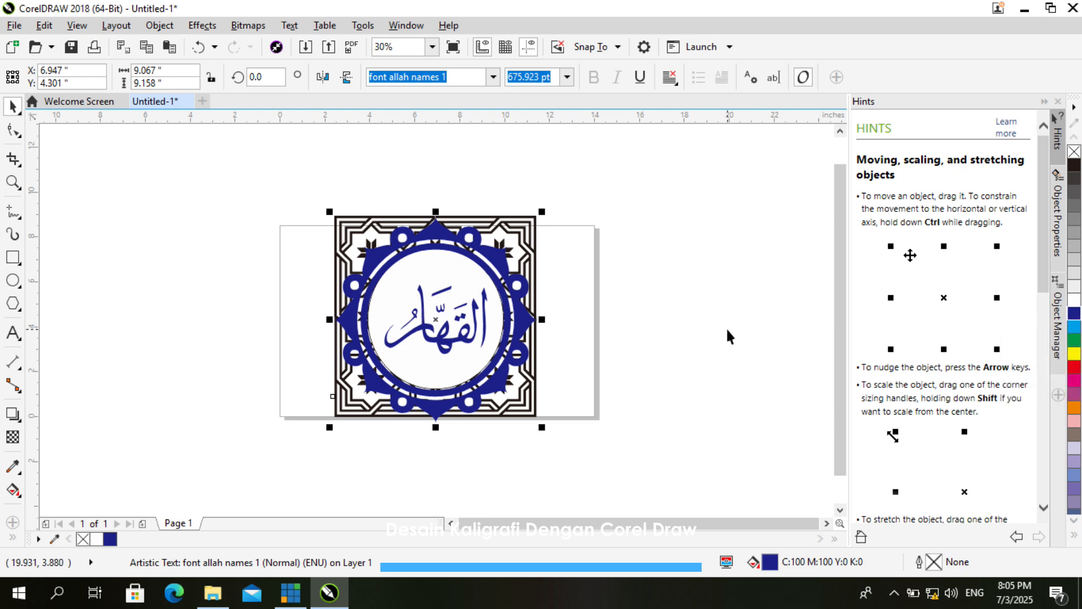
pyautogui.click(654, 289)
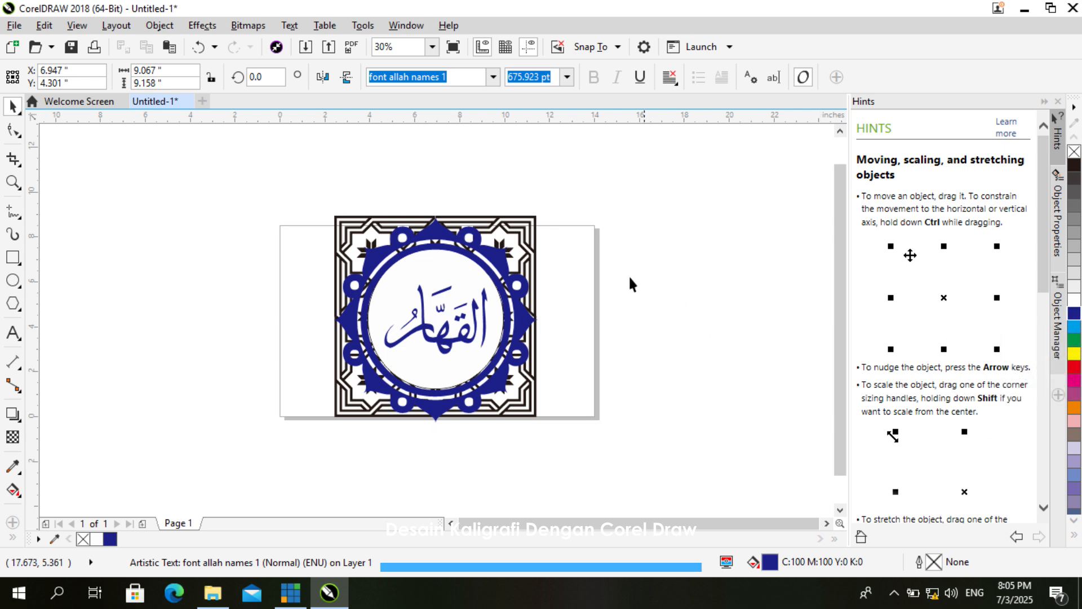
# Try red on the square ornament pattern and recolor it green (C100 M0 Y100 K0)
pyautogui.click(530, 237)
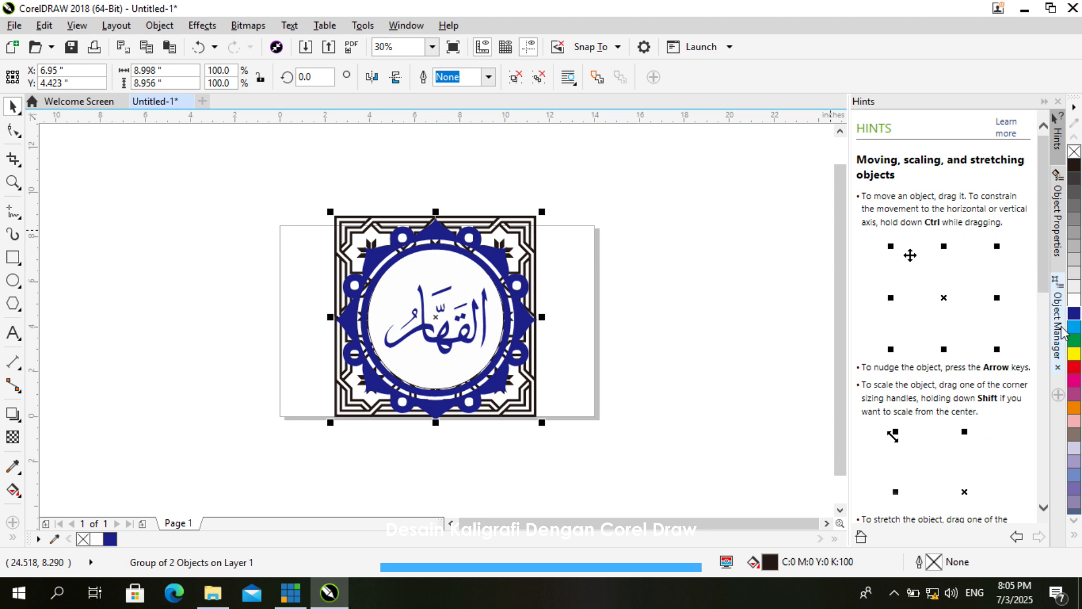
pyautogui.rightClick(1075, 367)
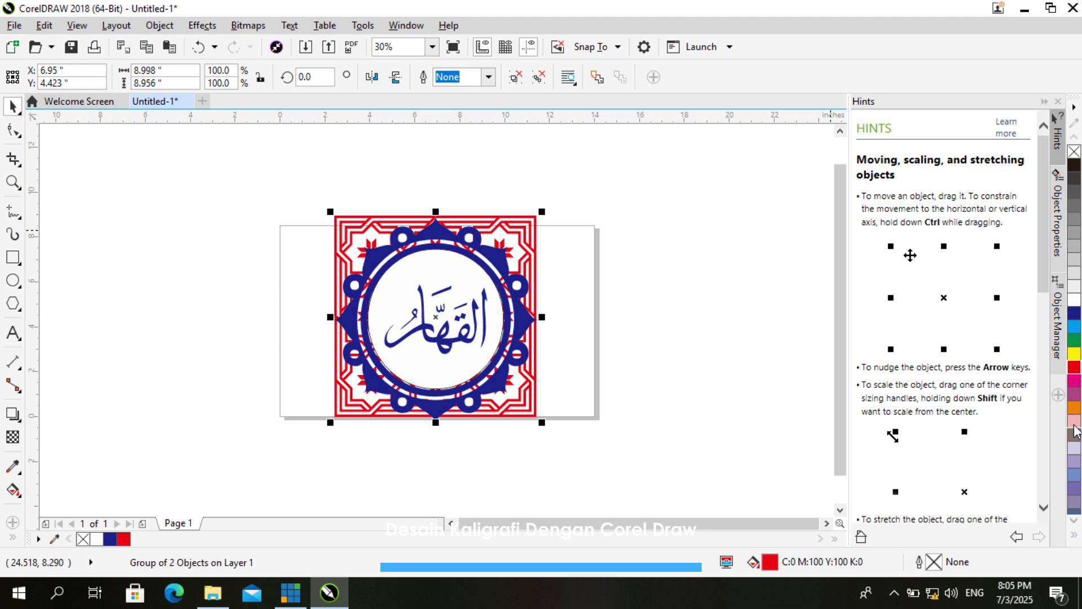
pyautogui.rightClick(1075, 343)
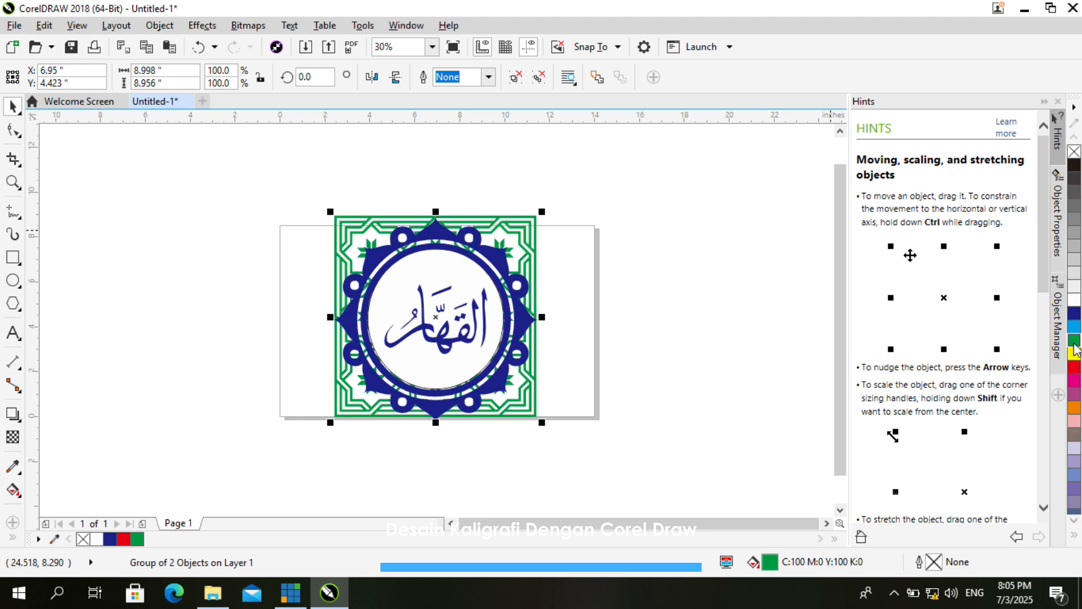
pyautogui.click(665, 298)
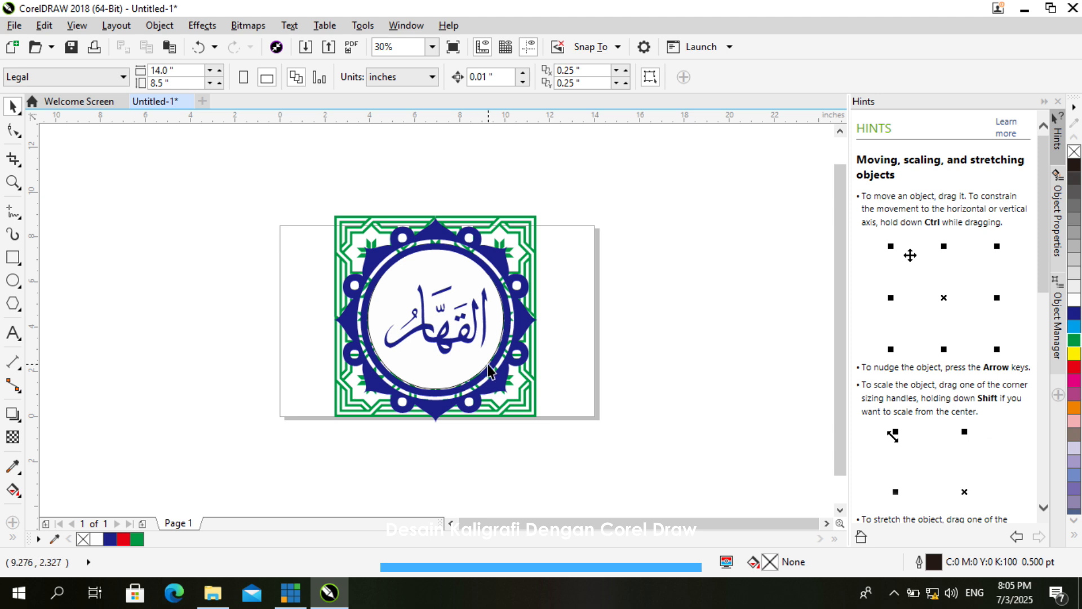
# Bring the white ellipse inside the ornament to the front and move it off the artwork into the empty area beside the page
pyautogui.click(499, 329)
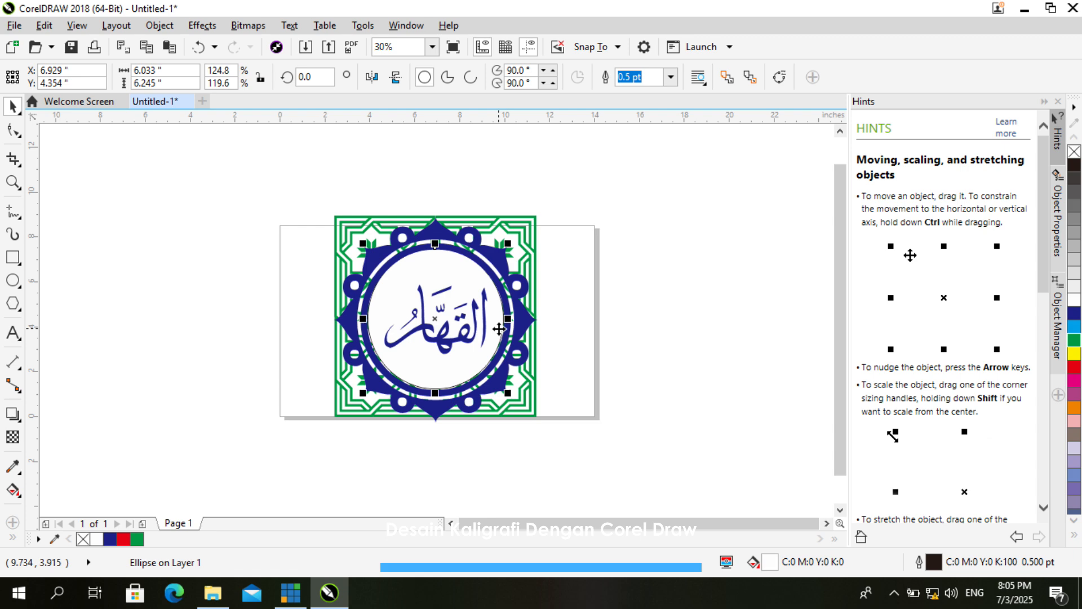
pyautogui.hotkey('shift', 'pageup')
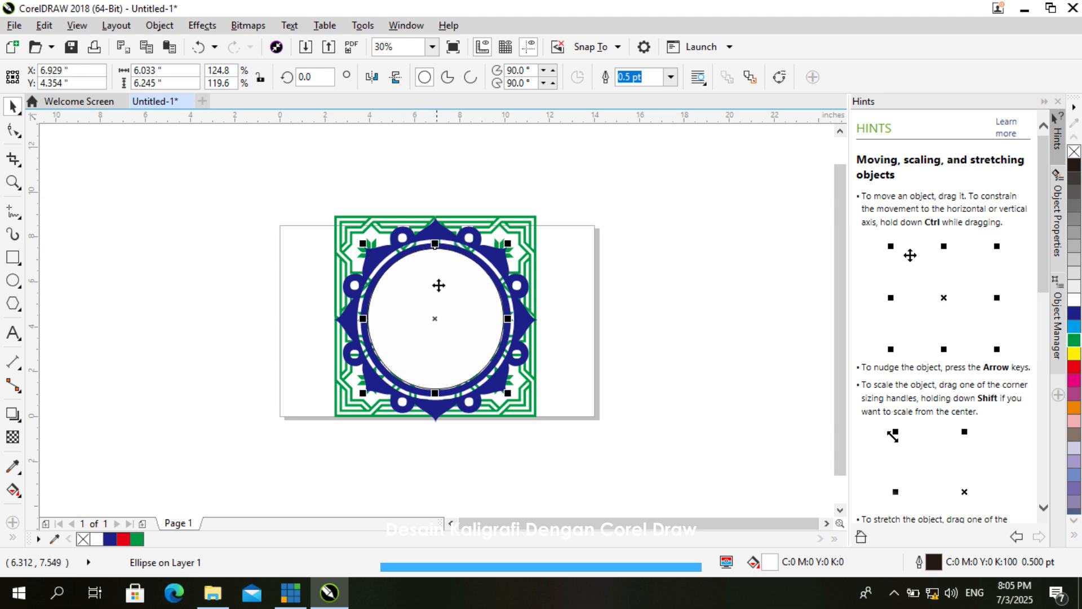
pyautogui.moveTo(436, 319); pyautogui.dragTo(288, 316)
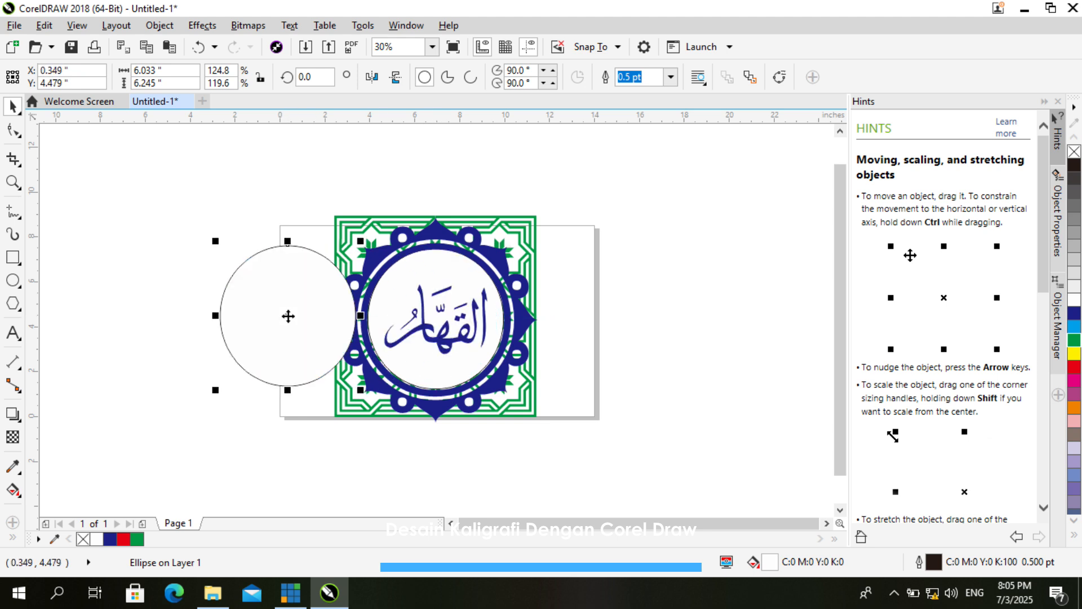
pyautogui.click(748, 279)
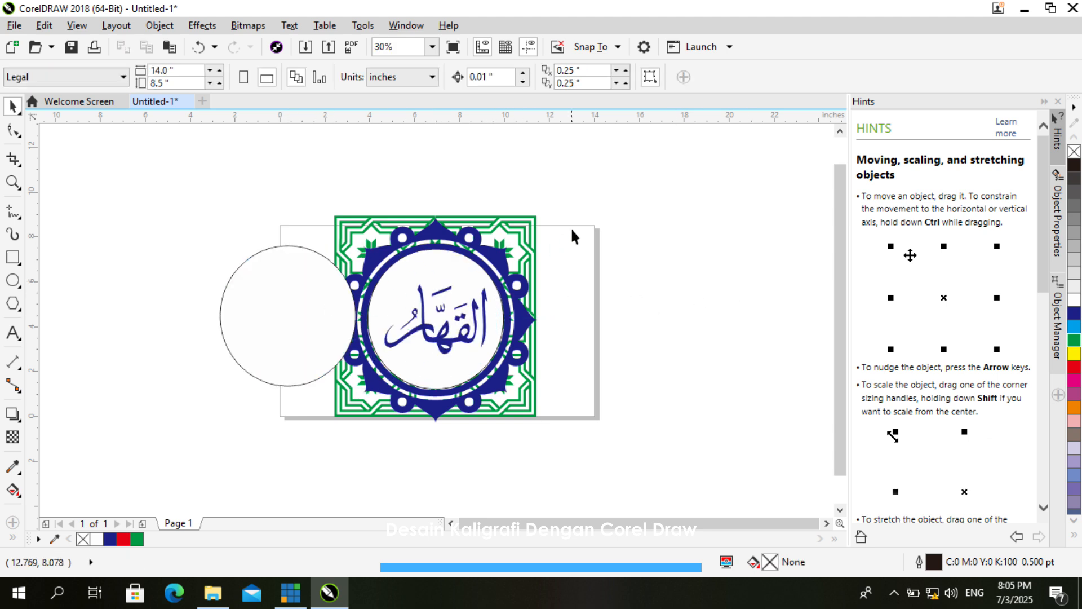
pyautogui.moveTo(520, 193); pyautogui.dragTo(529, 430)
pyautogui.click(278, 345)
pyautogui.moveTo(283, 316); pyautogui.dragTo(181, 268)
# Try to group the two objects caught by an area selection inside the blue ornament
pyautogui.moveTo(313, 221); pyautogui.dragTo(537, 430)
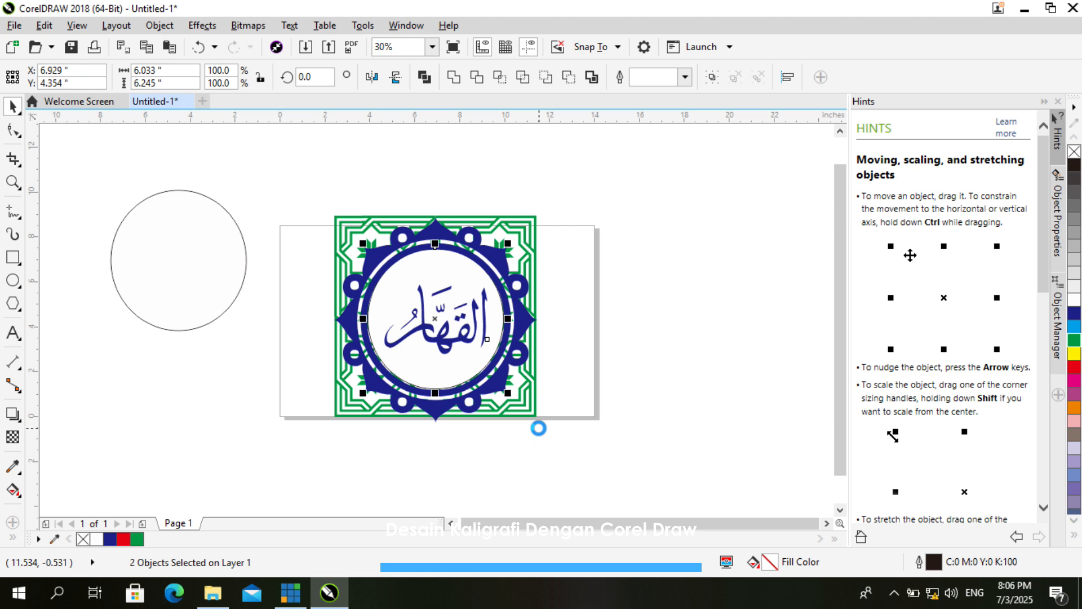
pyautogui.hotkey('ctrl', 'g')
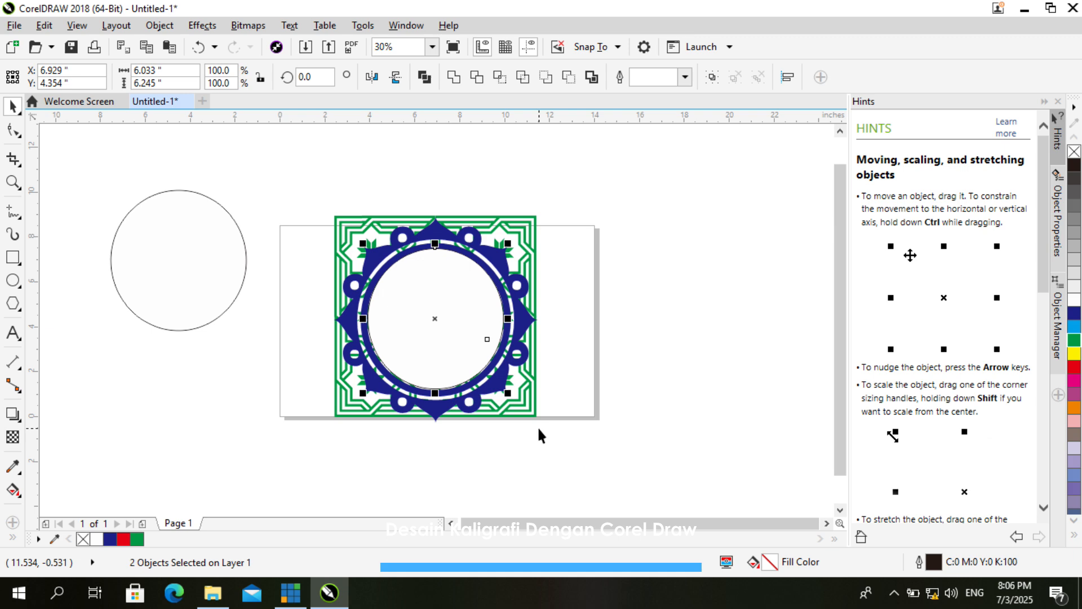
pyautogui.click(539, 430)
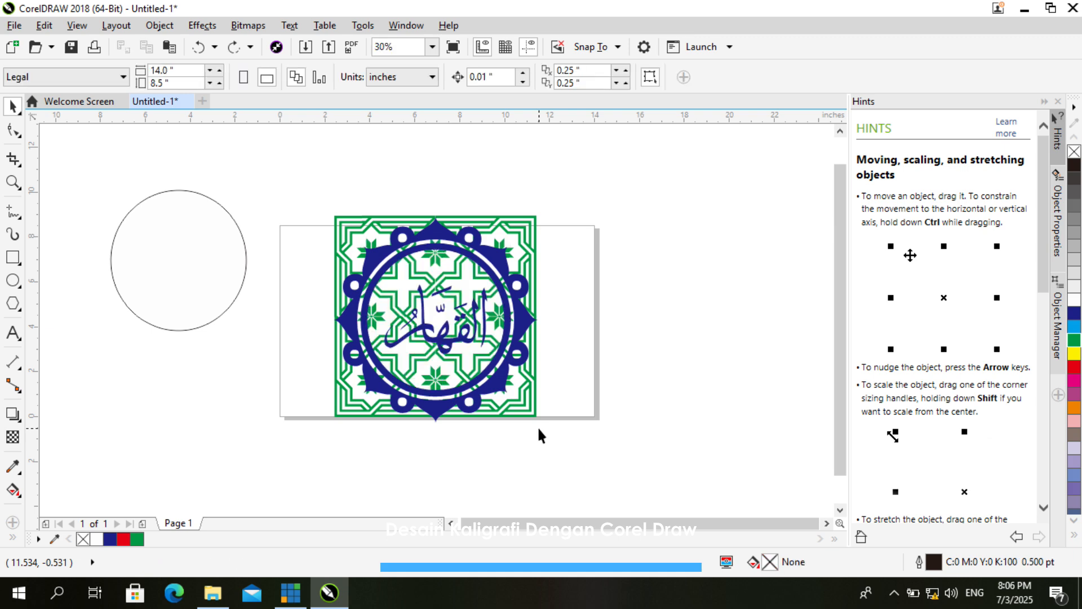
# Move the green square pattern off the ornament to beyond the page's upper-right corner and select the blue ornament
pyautogui.scroll(2, 539, 430)
pyautogui.scroll(-4, 495, 383)
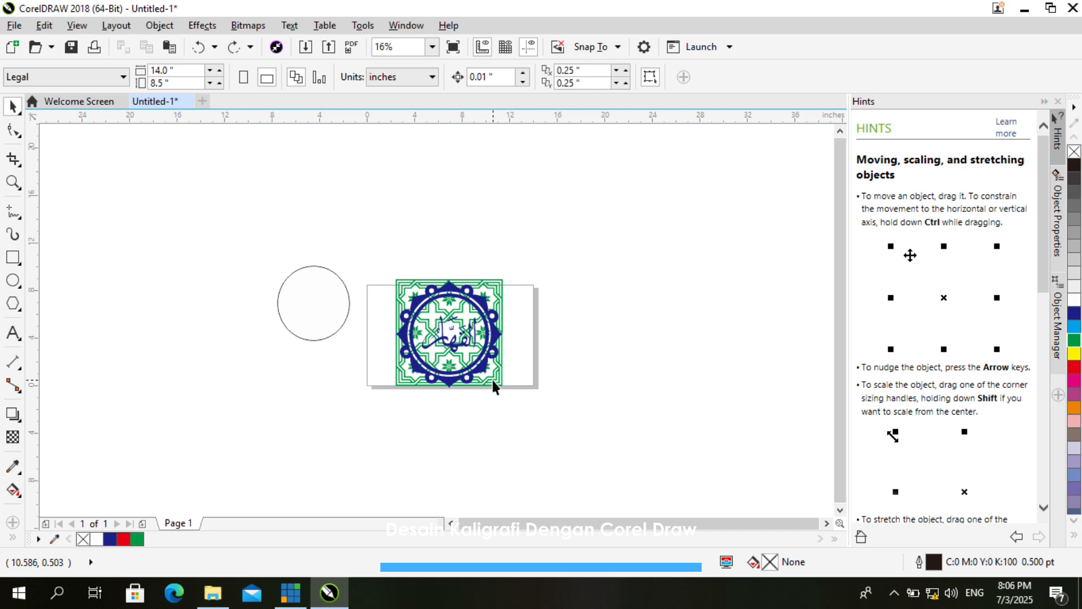
pyautogui.scroll(1, 438, 277)
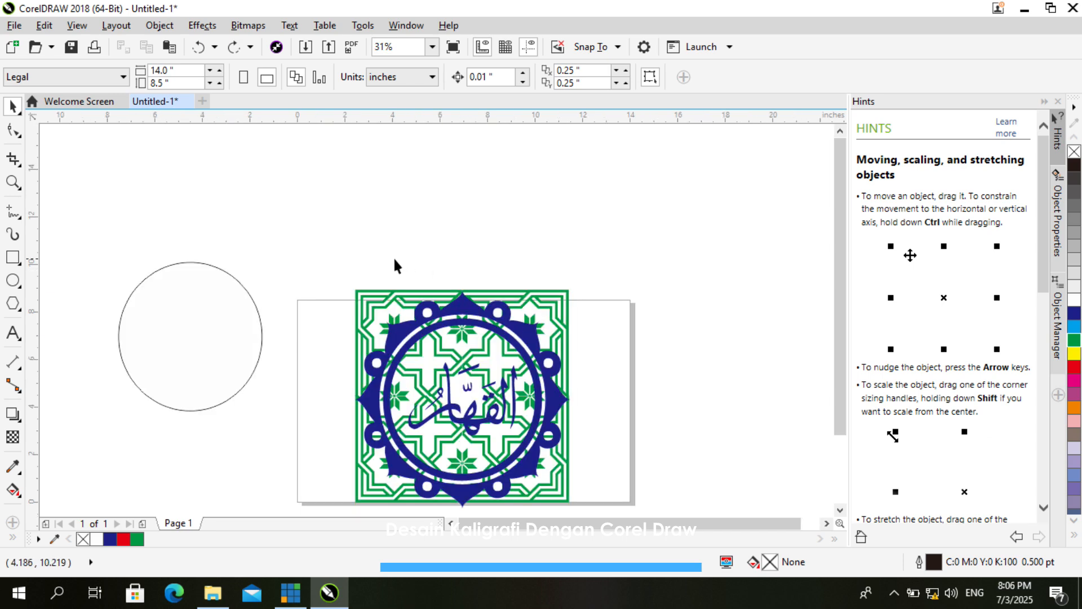
pyautogui.click(388, 301)
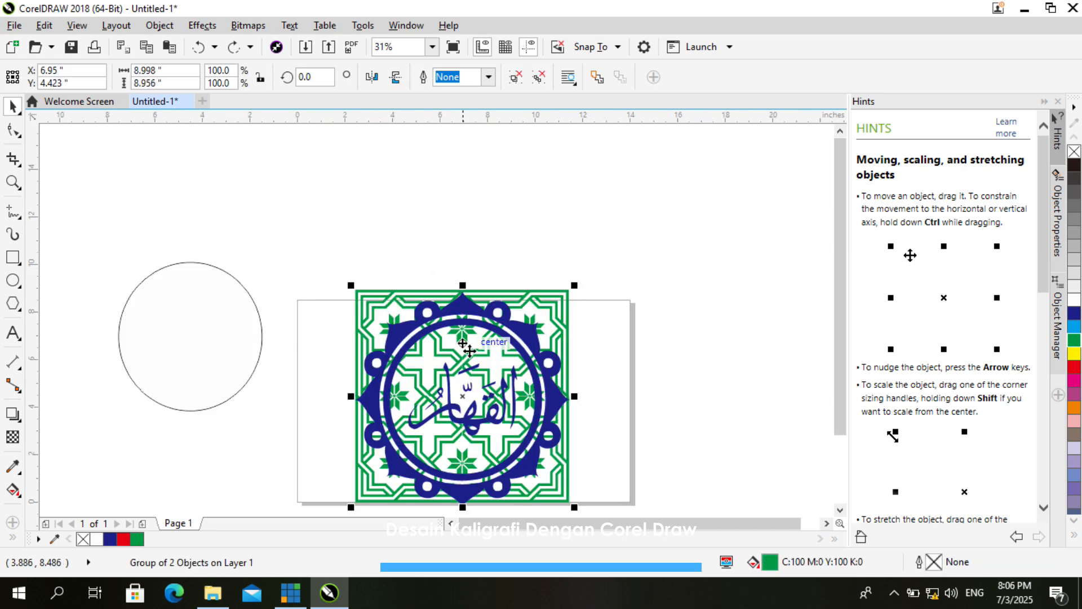
pyautogui.moveTo(473, 397); pyautogui.dragTo(689, 206)
pyautogui.moveTo(318, 270); pyautogui.dragTo(622, 493)
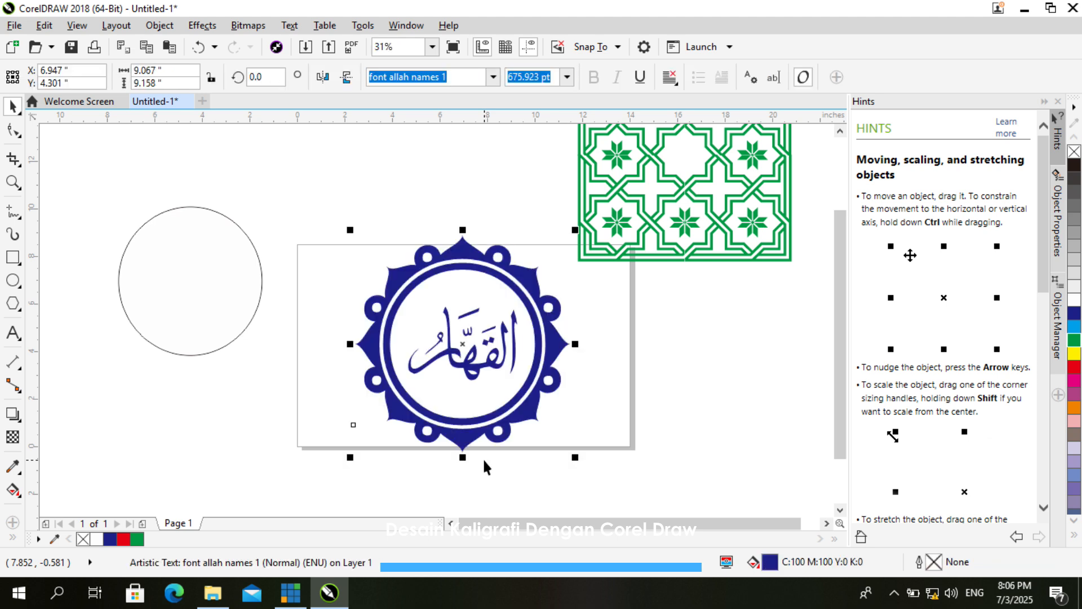
# Move the green square pattern back behind the blue ornament, shifted slightly upward
pyautogui.click(203, 299)
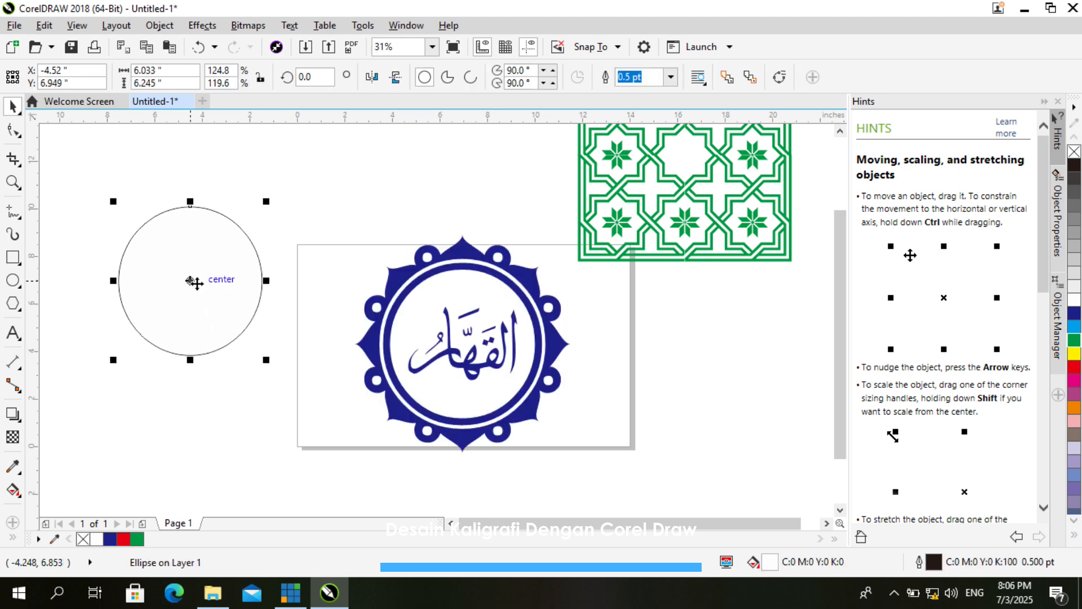
pyautogui.click(698, 220)
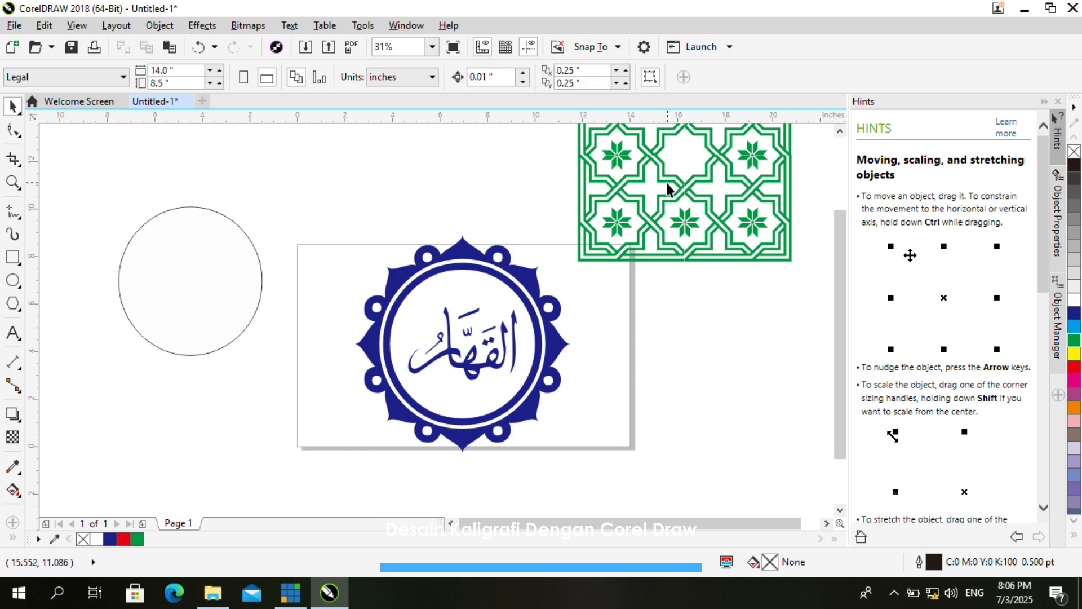
pyautogui.click(669, 189)
pyautogui.moveTo(686, 155); pyautogui.dragTo(468, 345)
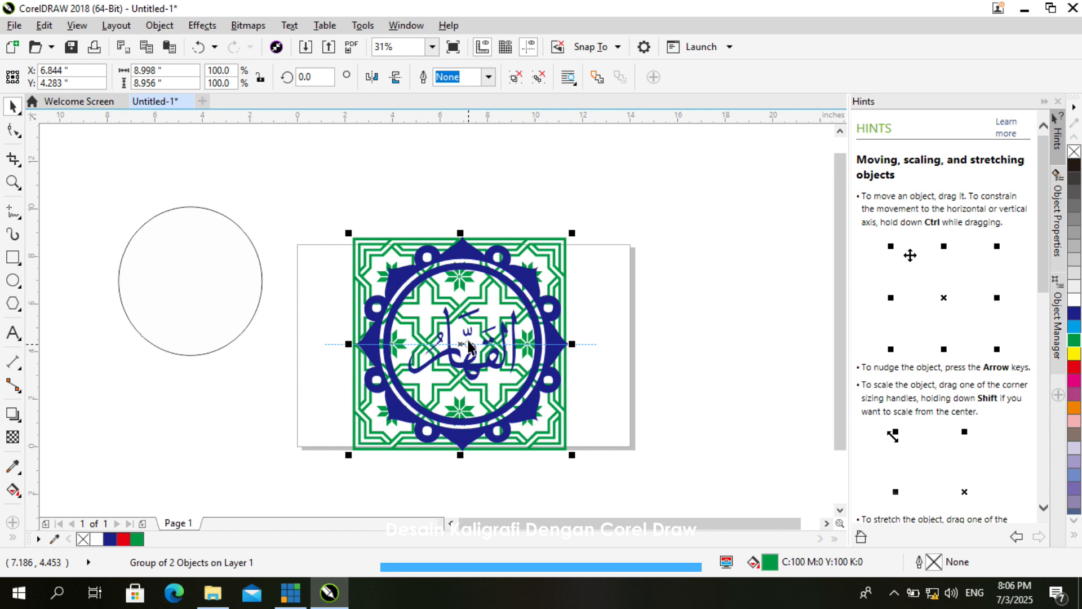
pyautogui.moveTo(460, 339); pyautogui.dragTo(462, 335)
# Move the white ellipse inside the blue ornament and enlarge it to about 6.66 by 6.89 inches
pyautogui.click(181, 297)
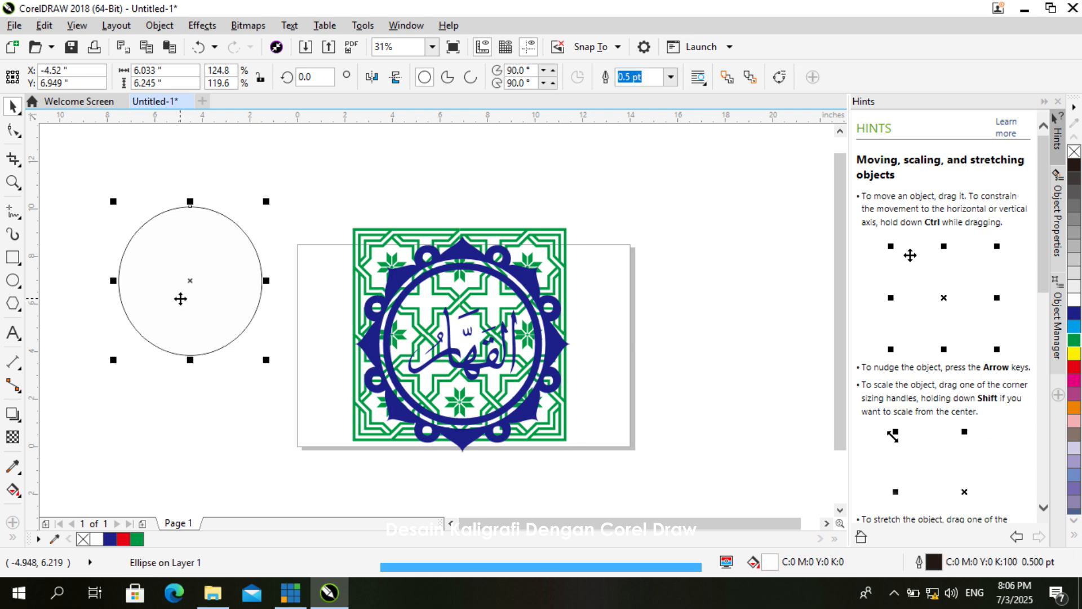
pyautogui.moveTo(190, 281); pyautogui.dragTo(454, 339)
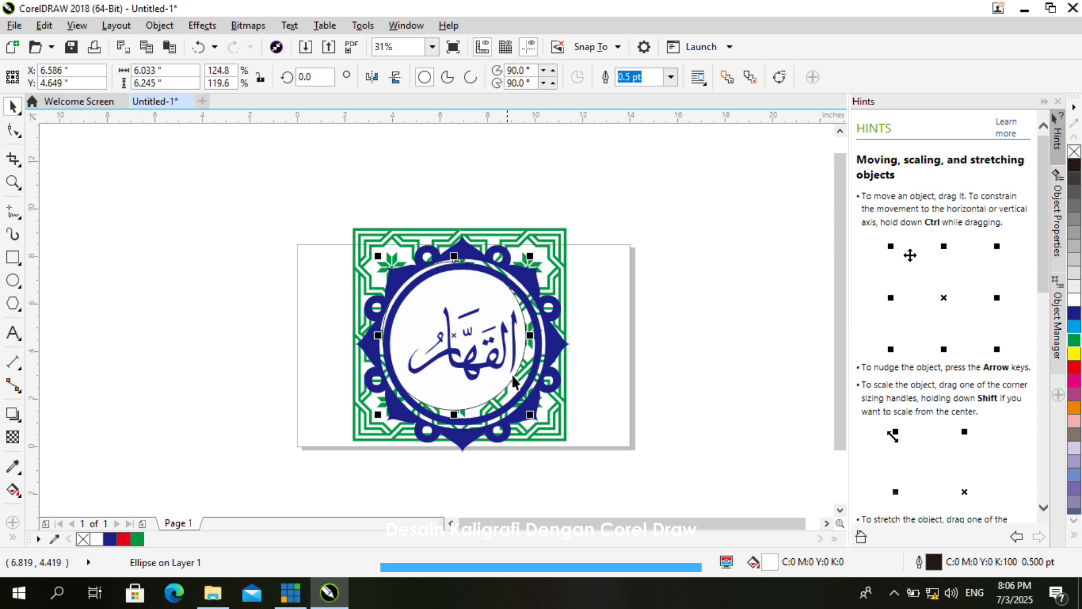
pyautogui.moveTo(529, 414); pyautogui.dragTo(560, 435)
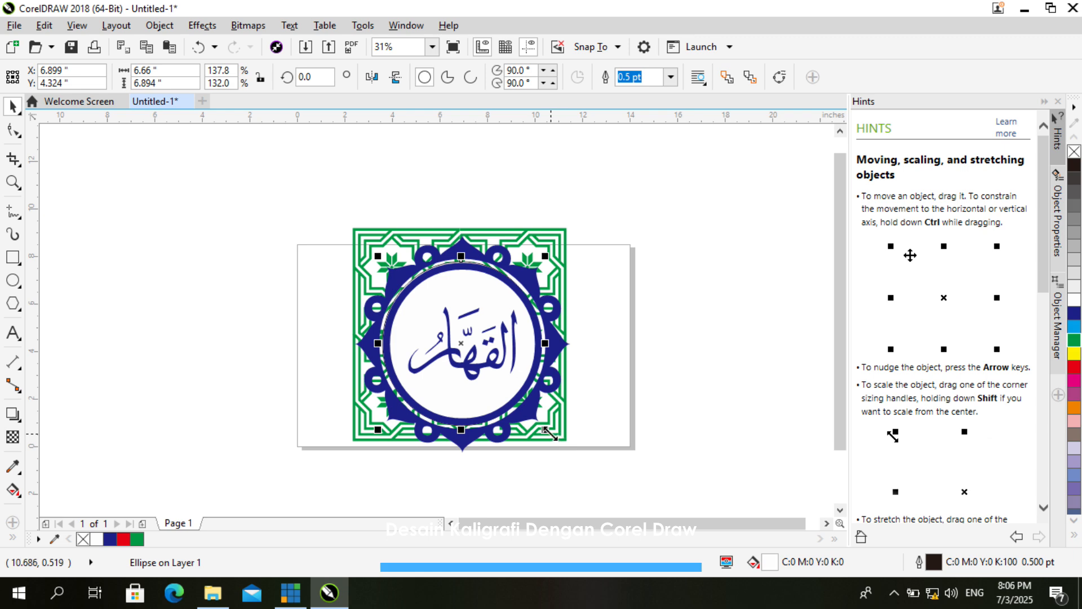
pyautogui.moveTo(545, 430); pyautogui.dragTo(553, 436)
# Set the ellipse's outline color to white (C0 M0 Y0 K0)
pyautogui.rightClick(1075, 302)
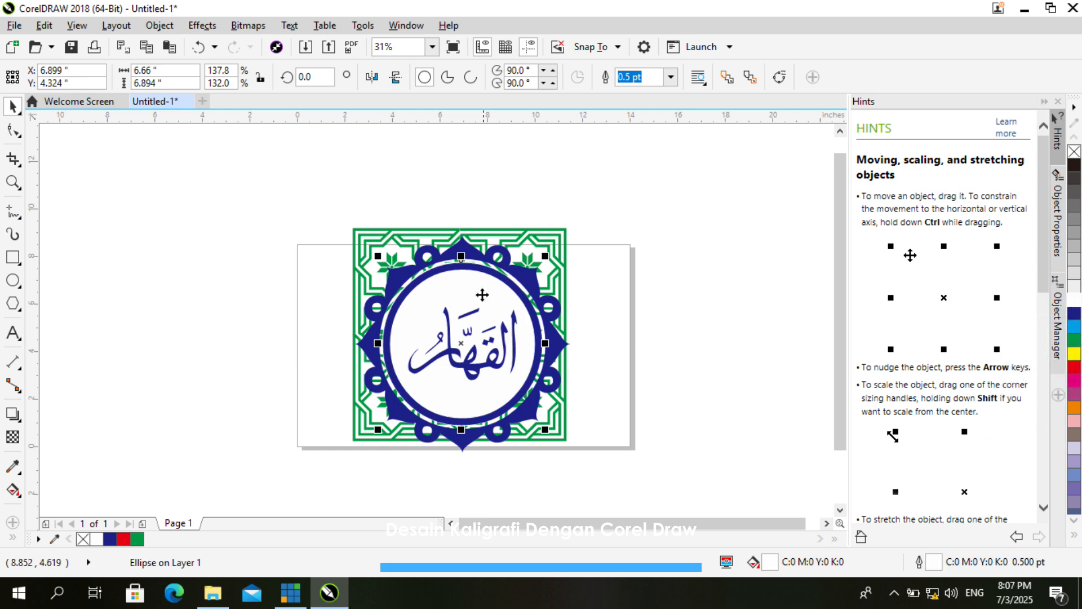
pyautogui.moveTo(461, 257); pyautogui.dragTo(462, 254)
pyautogui.click(666, 255)
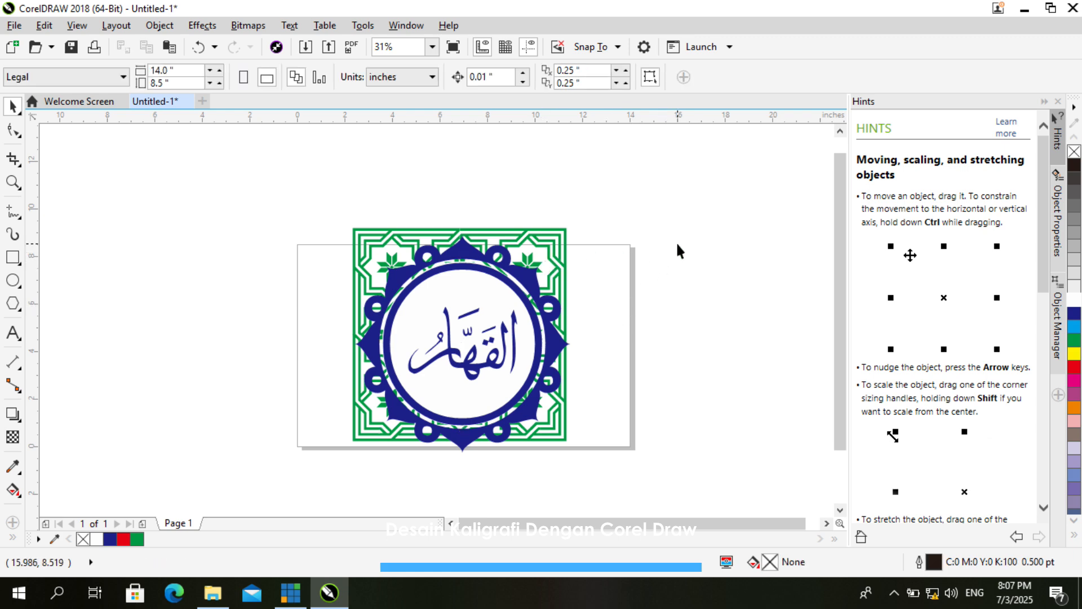
# Move the blue calligraphy ornament off the green pattern into the empty area to the left of the page
pyautogui.moveTo(299, 187); pyautogui.dragTo(640, 507)
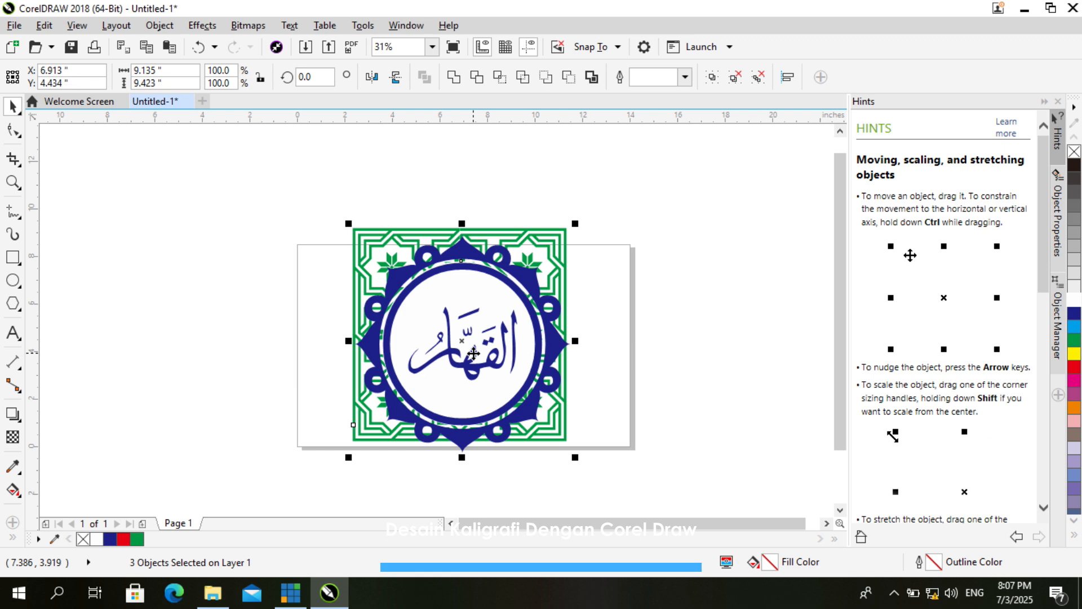
pyautogui.click(617, 345)
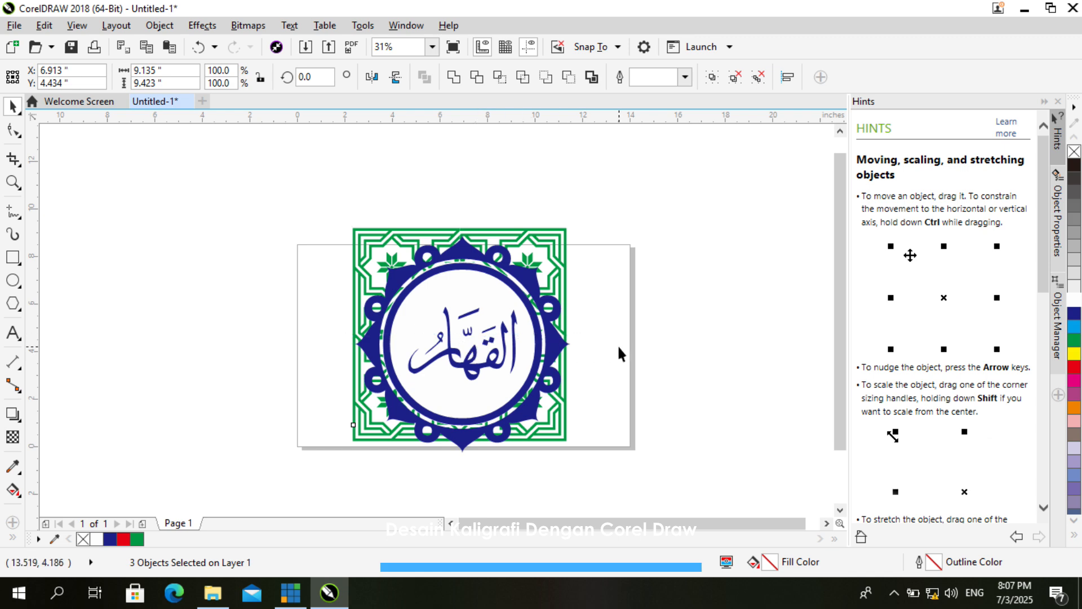
pyautogui.click(544, 343)
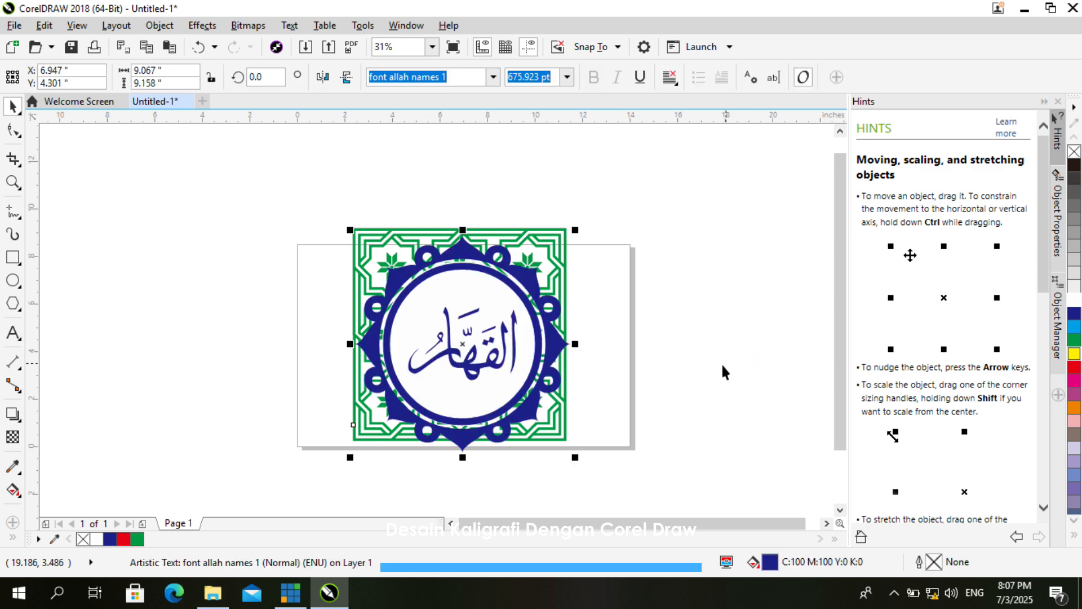
pyautogui.click(553, 330)
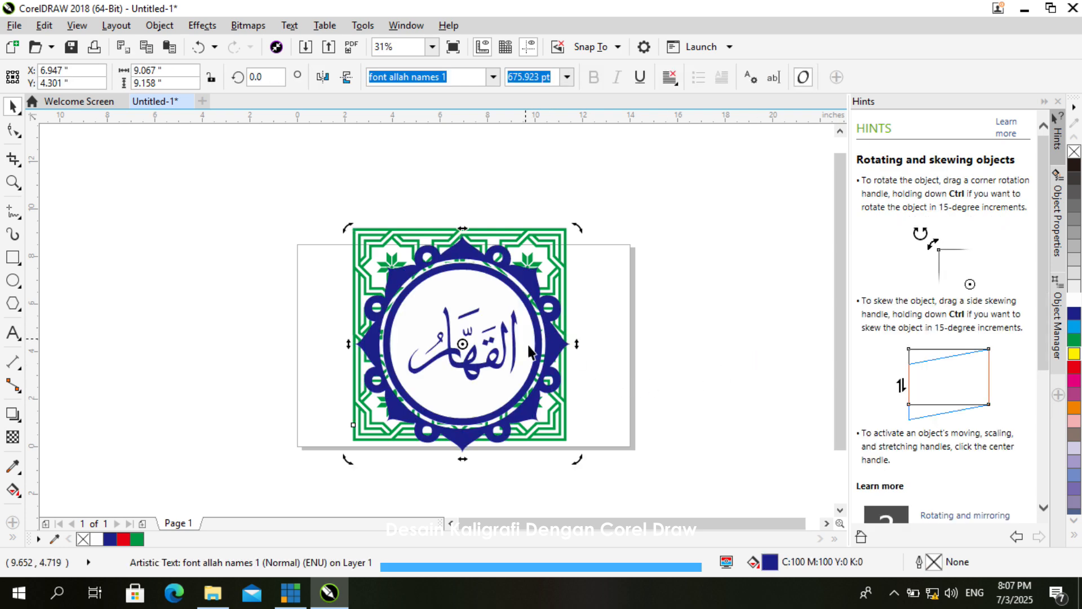
pyautogui.click(665, 419)
pyautogui.click(504, 408)
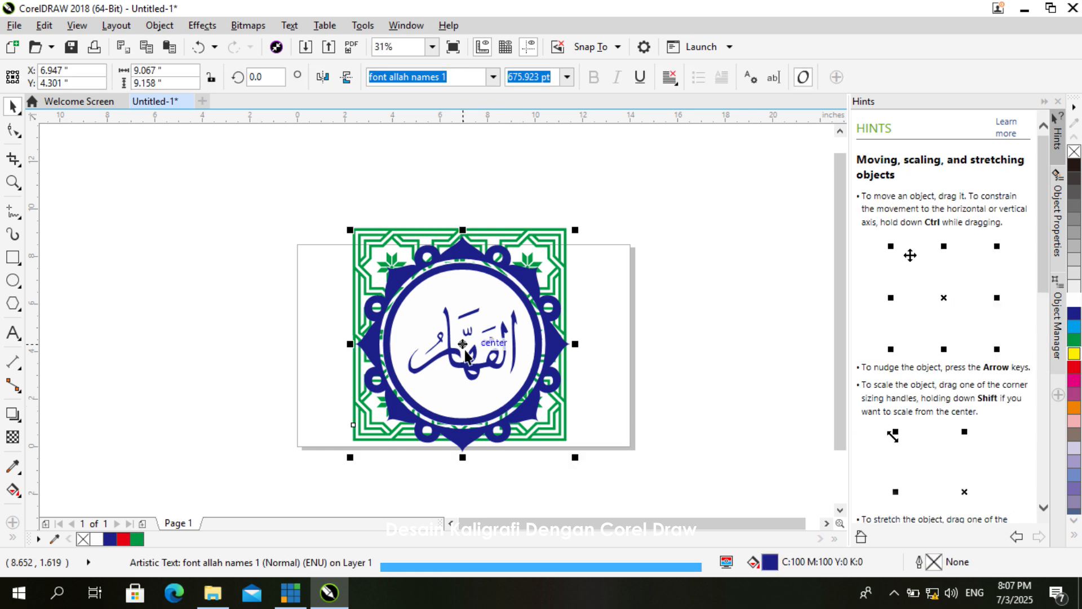
pyautogui.moveTo(466, 355); pyautogui.dragTo(205, 364)
# Enlarge the white ellipse over the green pattern to about 7.28 by 7.53 inches
pyautogui.click(406, 358)
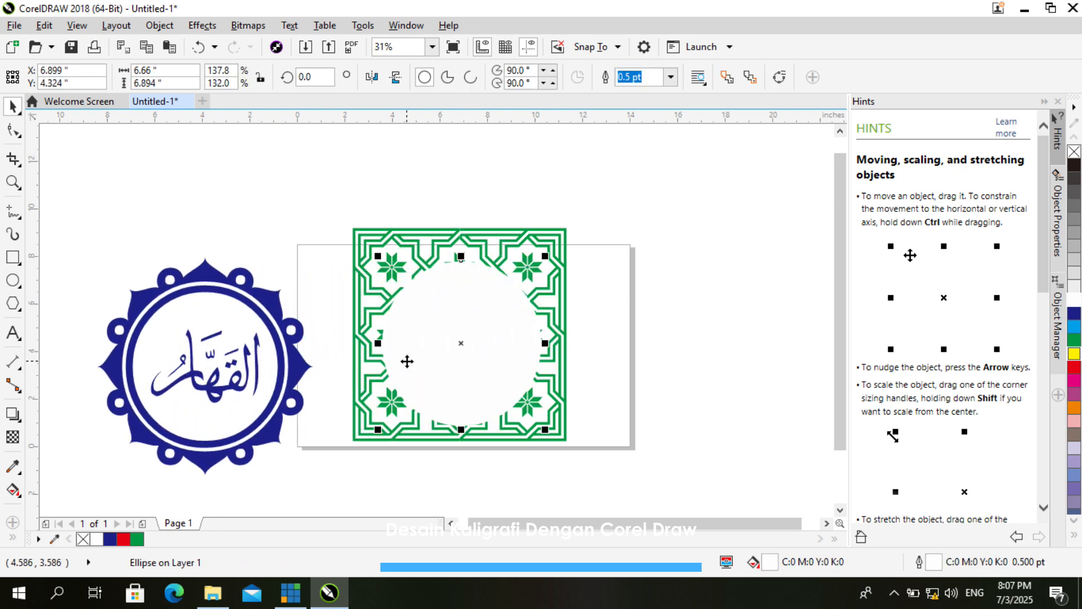
pyautogui.moveTo(378, 256)
pyautogui.mouseDown()
pyautogui.moveTo(362, 242)
pyautogui.moveTo(370, 248)
pyautogui.mouseUp()
pyautogui.moveTo(545, 429); pyautogui.dragTo(555, 438)
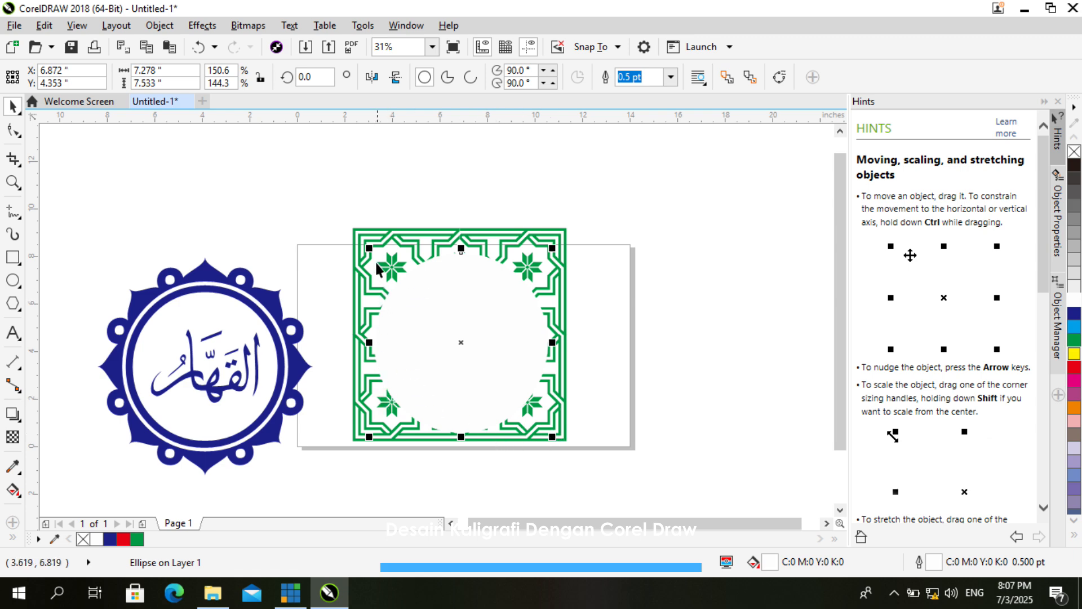
# Move the blue calligraphy ornament back onto the green pattern, centered on the white ellipse
pyautogui.click(237, 364)
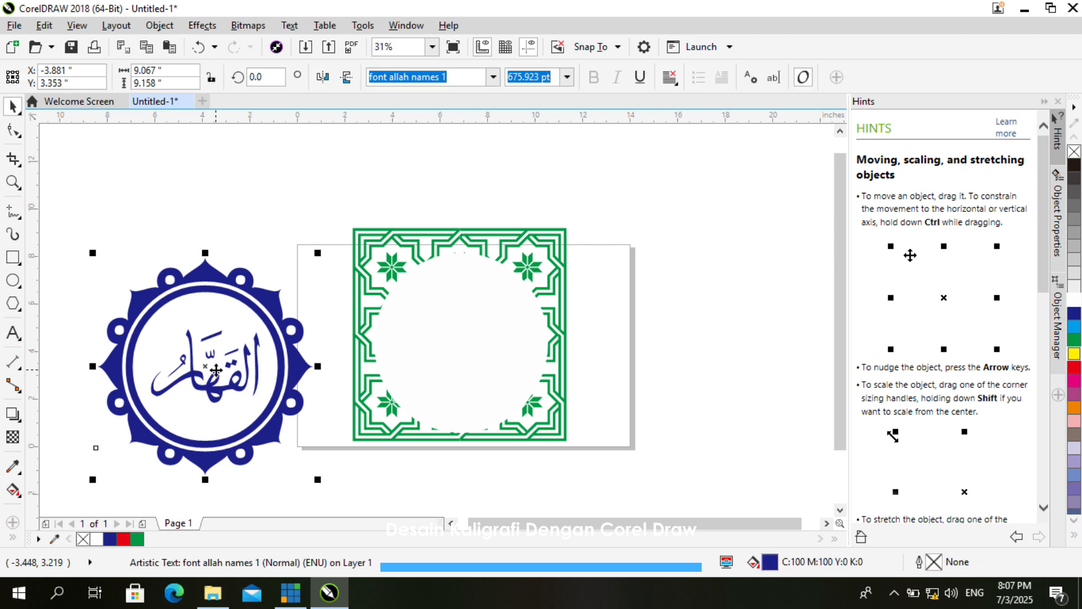
pyautogui.moveTo(215, 370); pyautogui.dragTo(458, 345)
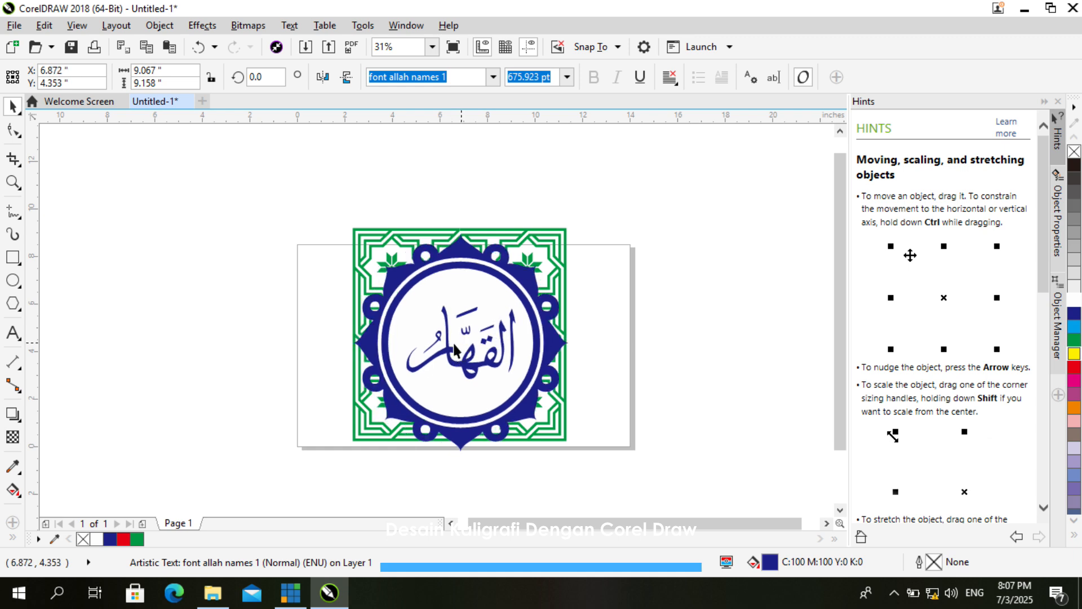
pyautogui.click(489, 481)
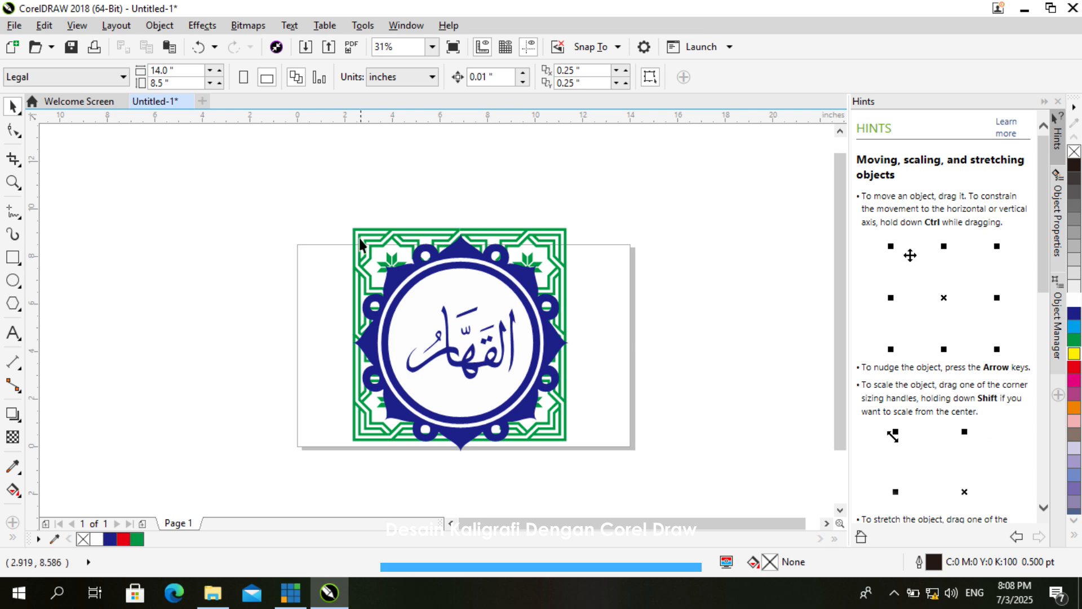
# Group the pattern, ellipse and ornament, and scale the group down to about 8.25 by 8.52 inches to fit the page
pyautogui.moveTo(281, 186); pyautogui.dragTo(621, 488)
pyautogui.rightClick(462, 342)
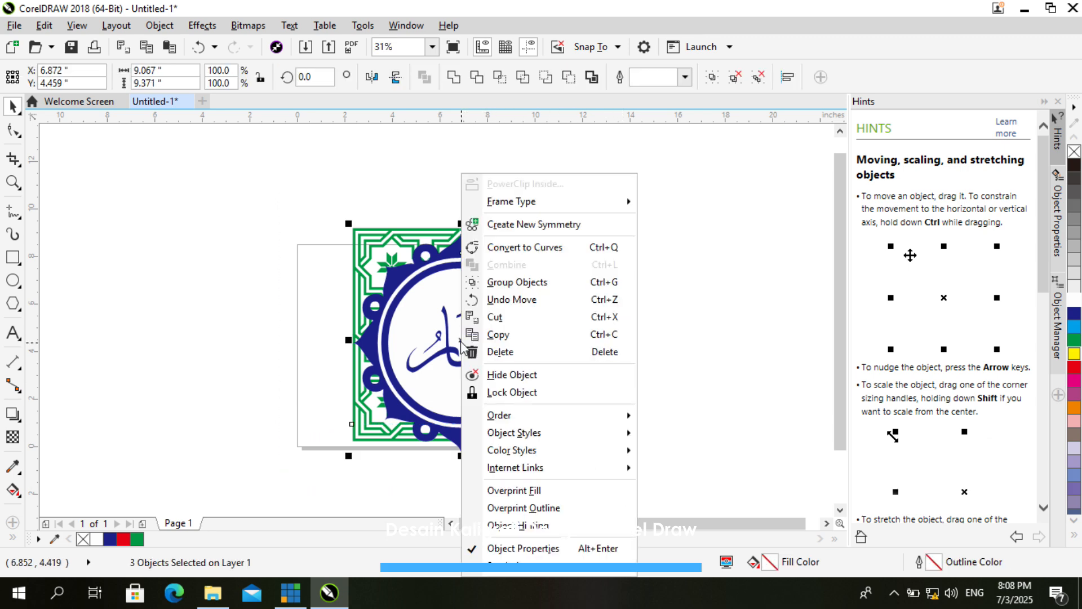
pyautogui.click(499, 283)
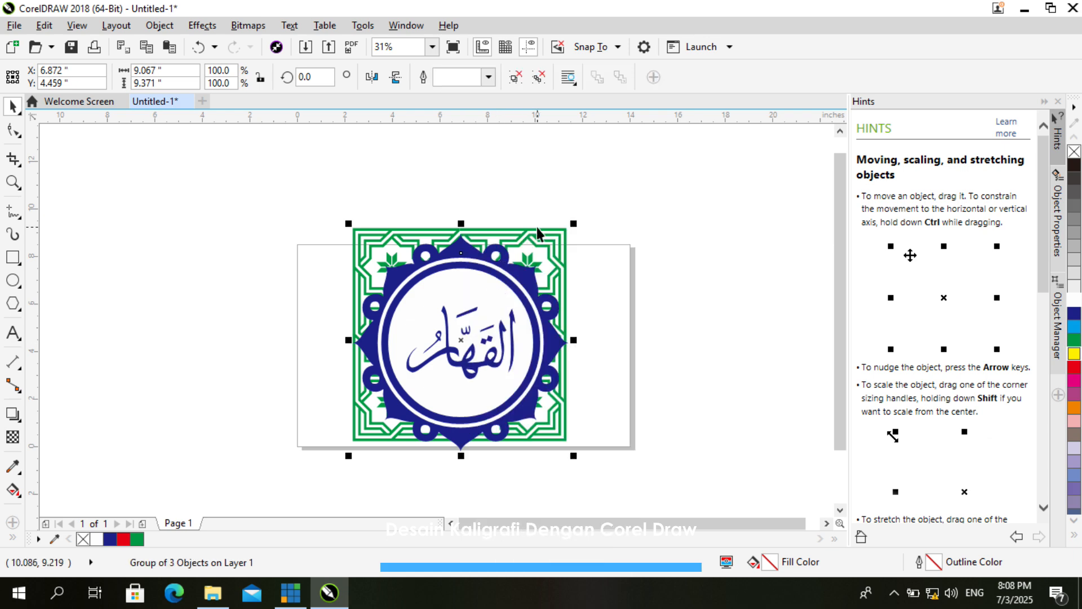
pyautogui.moveTo(575, 226); pyautogui.dragTo(554, 169)
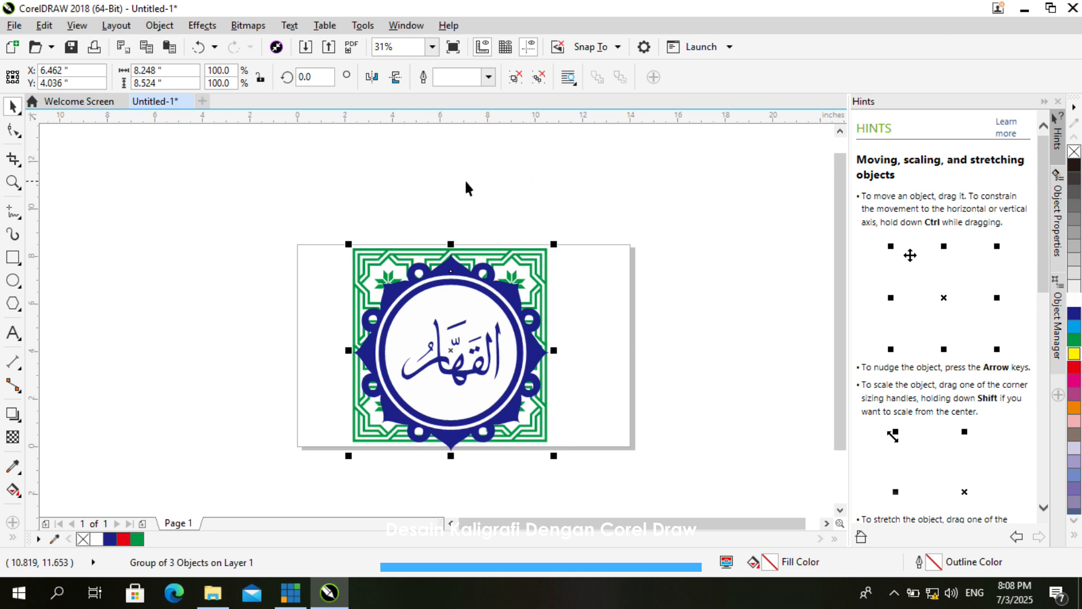
pyautogui.click(292, 232)
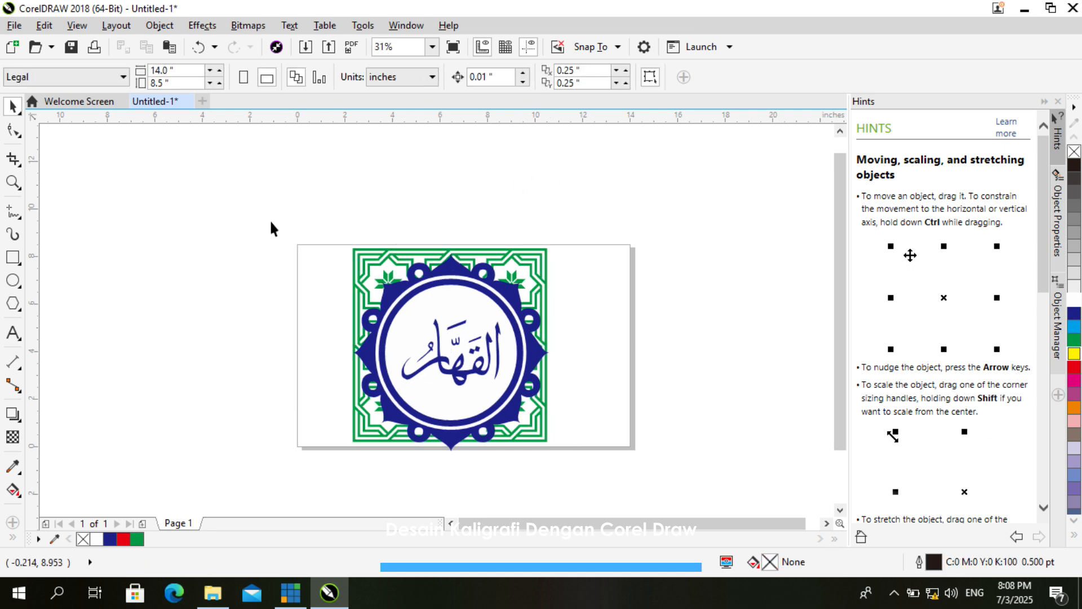
# Switch the page to portrait and position the grouped design across its middle, at X about 4.31 inches
pyautogui.click(244, 78)
pyautogui.moveTo(298, 225); pyautogui.dragTo(630, 489)
pyautogui.moveTo(451, 359); pyautogui.dragTo(462, 354)
pyautogui.press('Right')
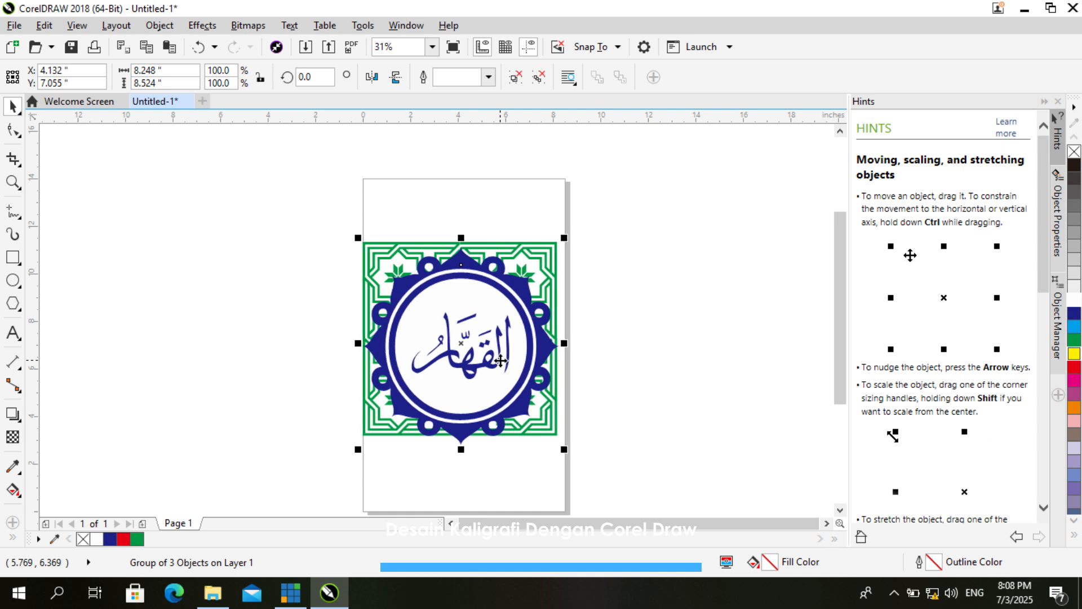
pyautogui.press('Right')
pyautogui.press('Right')
pyautogui.press('Right')
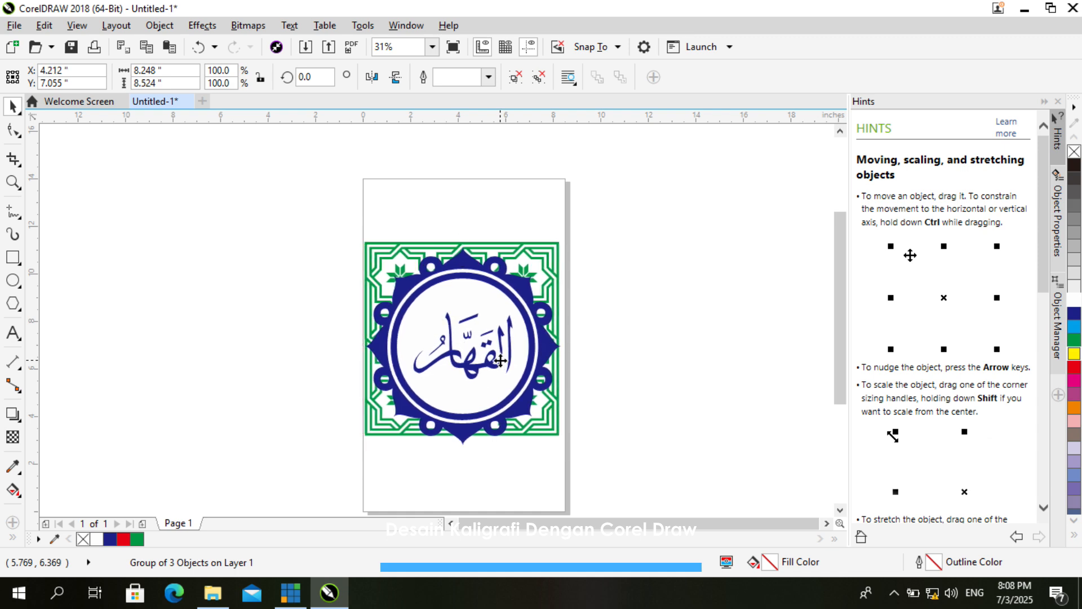
pyautogui.press('Right')
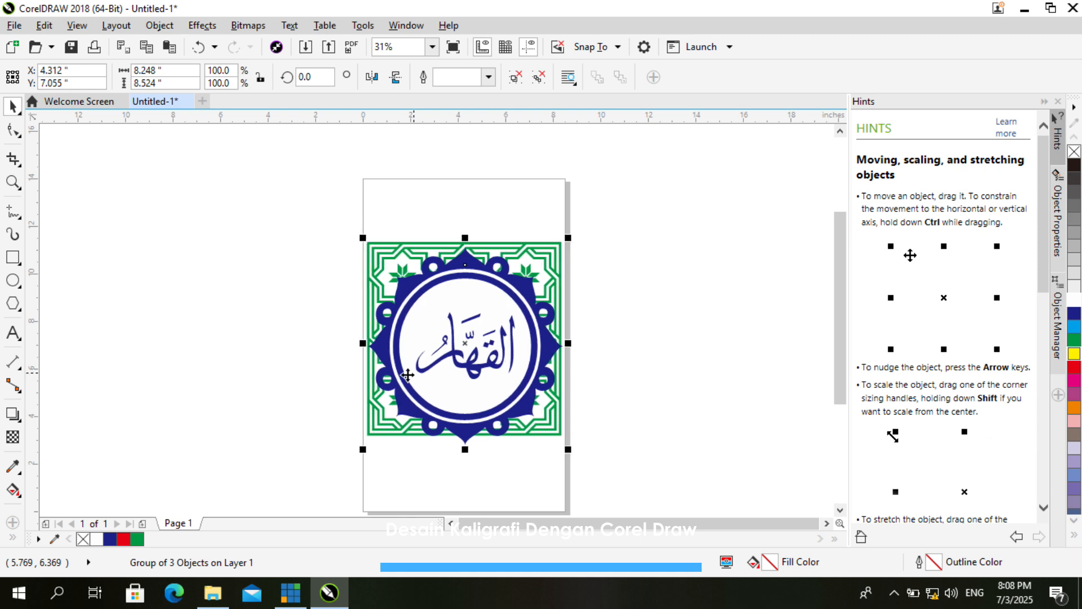
pyautogui.click(301, 372)
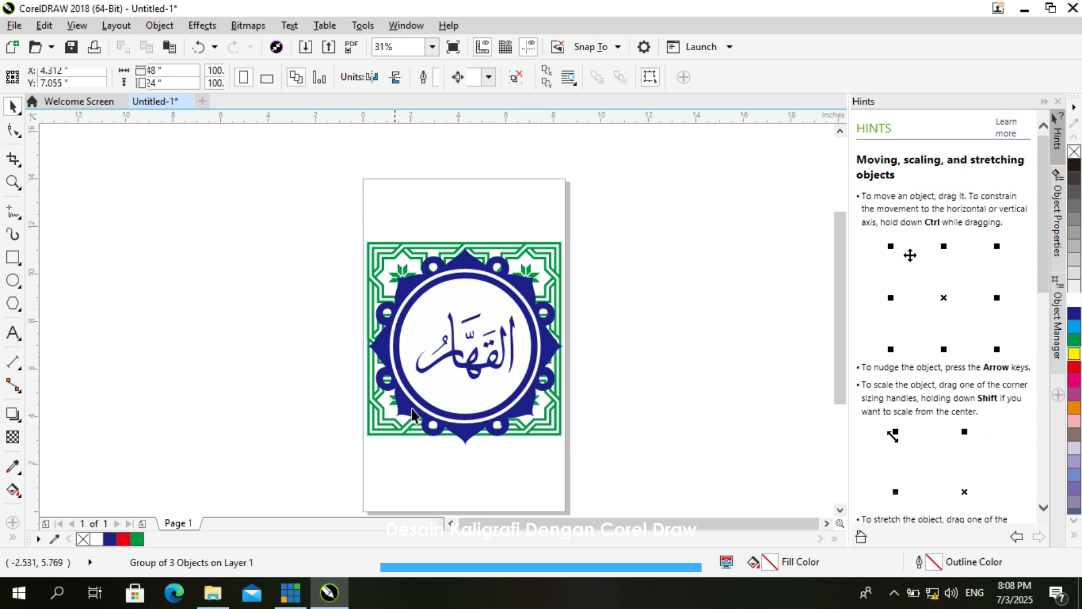
# Nudge the grouped design up slightly to Y about 7.085 inches
pyautogui.click(466, 445)
pyautogui.moveTo(468, 445); pyautogui.dragTo(468, 445)
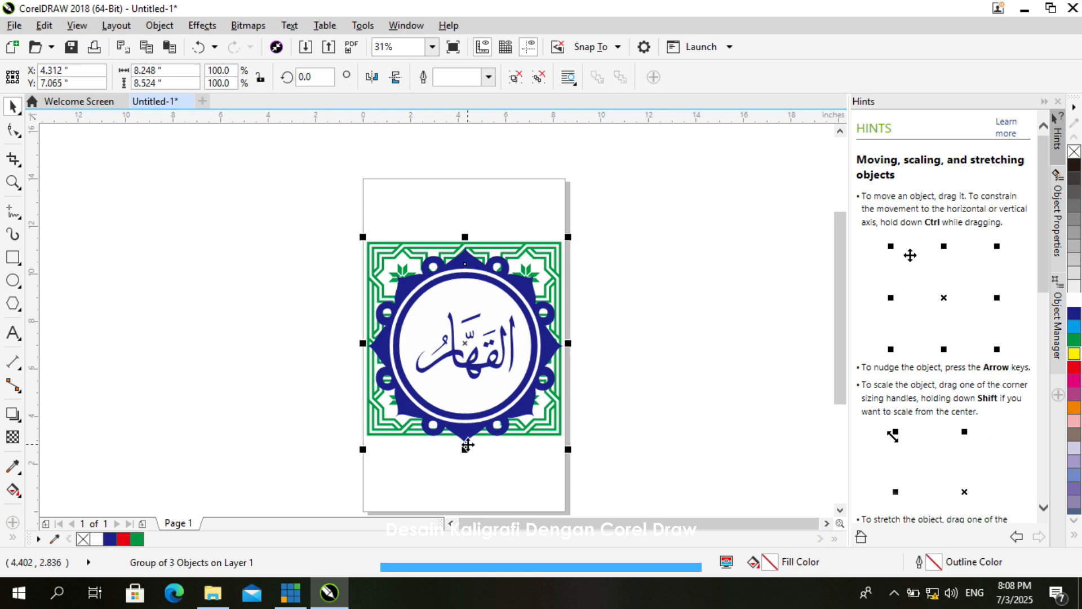
pyautogui.scroll(1, 468, 445)
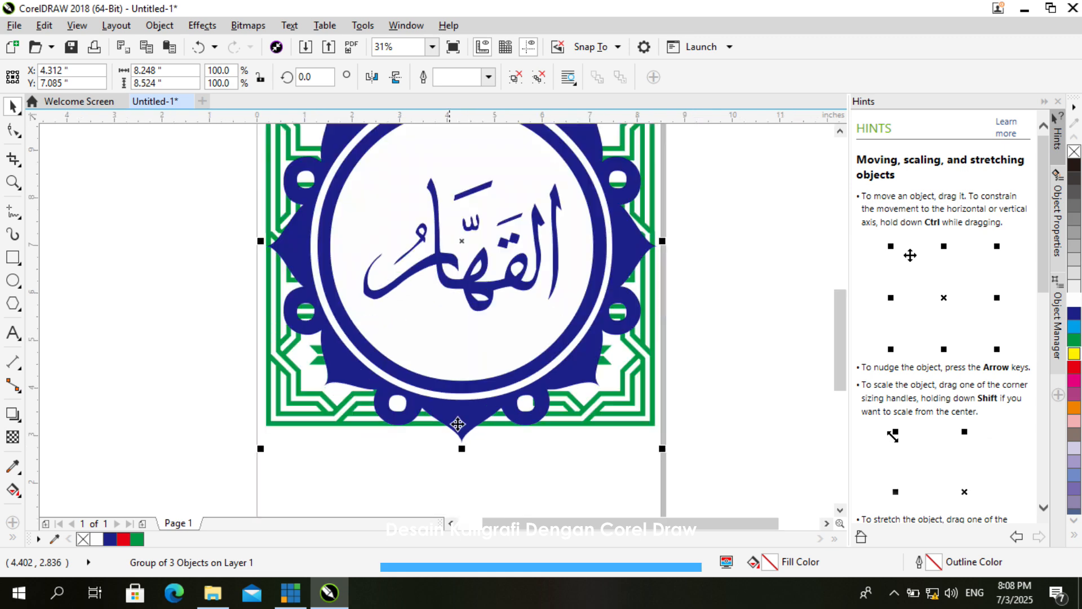
pyautogui.scroll(-2, 527, 354)
pyautogui.scroll(1, 528, 349)
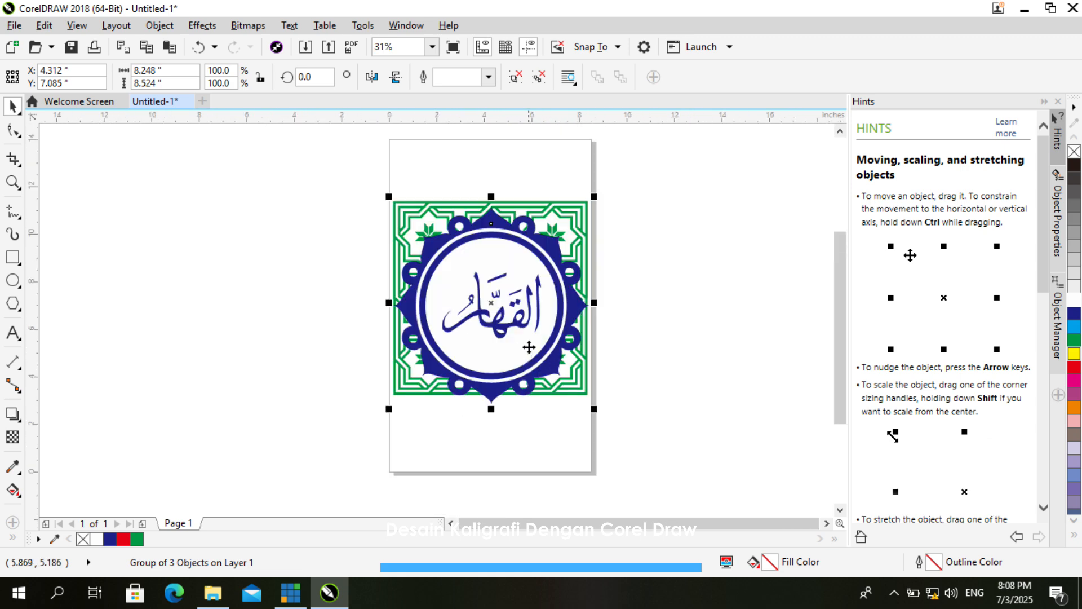
# Ungroup all objects in the calligraphy design and clear the selection
pyautogui.rightClick(493, 309)
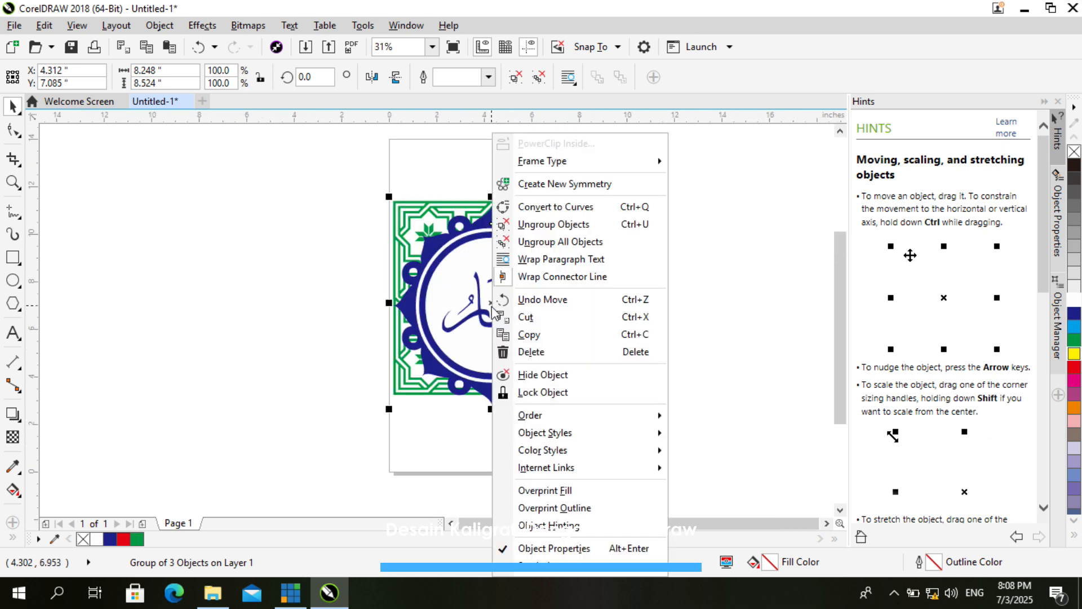
pyautogui.click(546, 247)
pyautogui.click(611, 246)
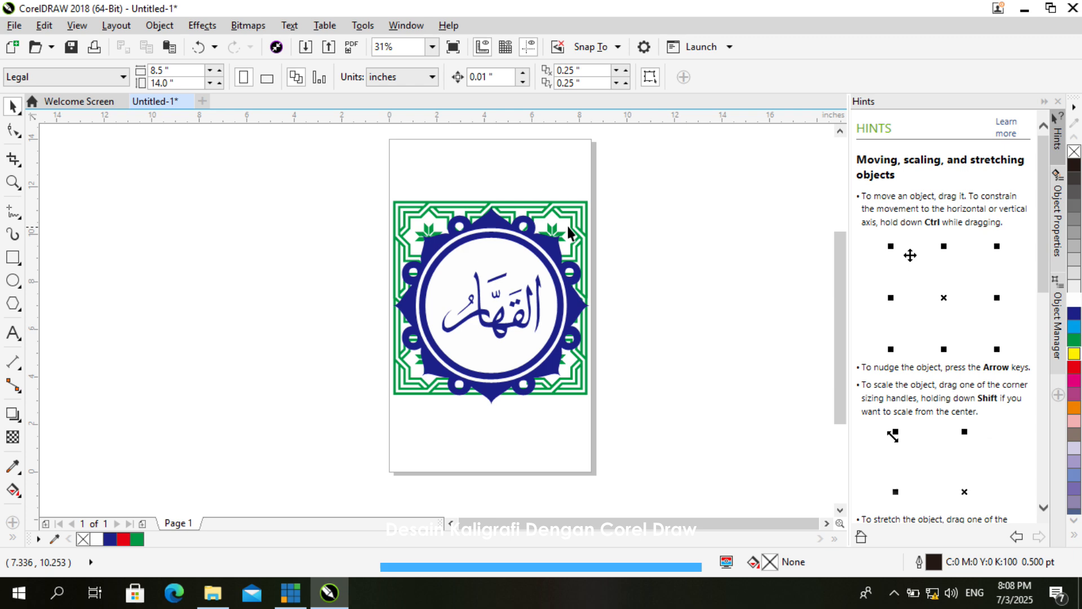
# Nudge the blue round ornament up to Y about 7.178 inches
pyautogui.click(574, 226)
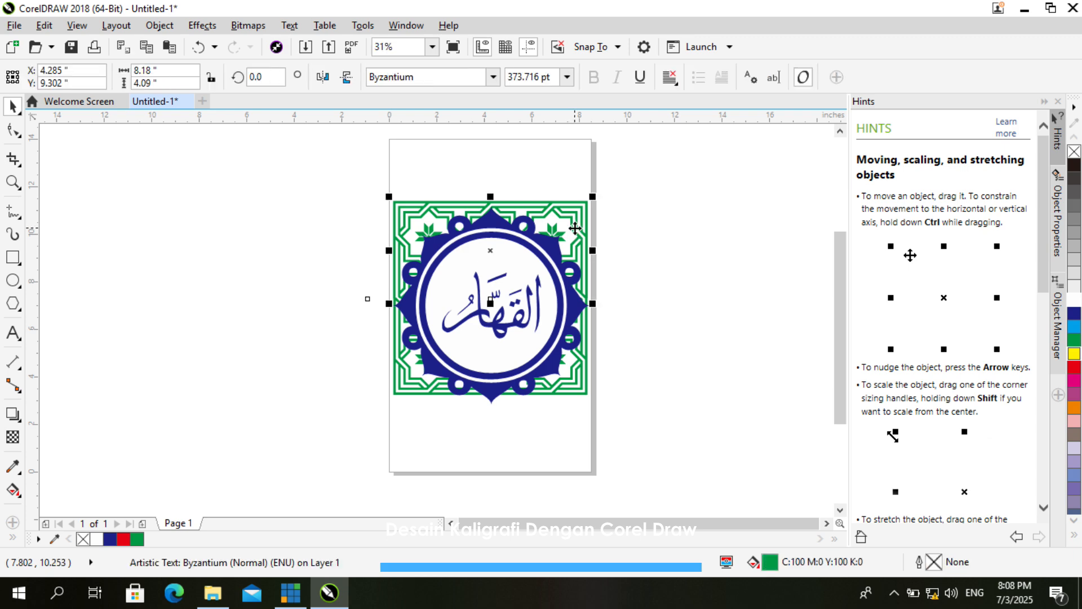
pyautogui.click(628, 225)
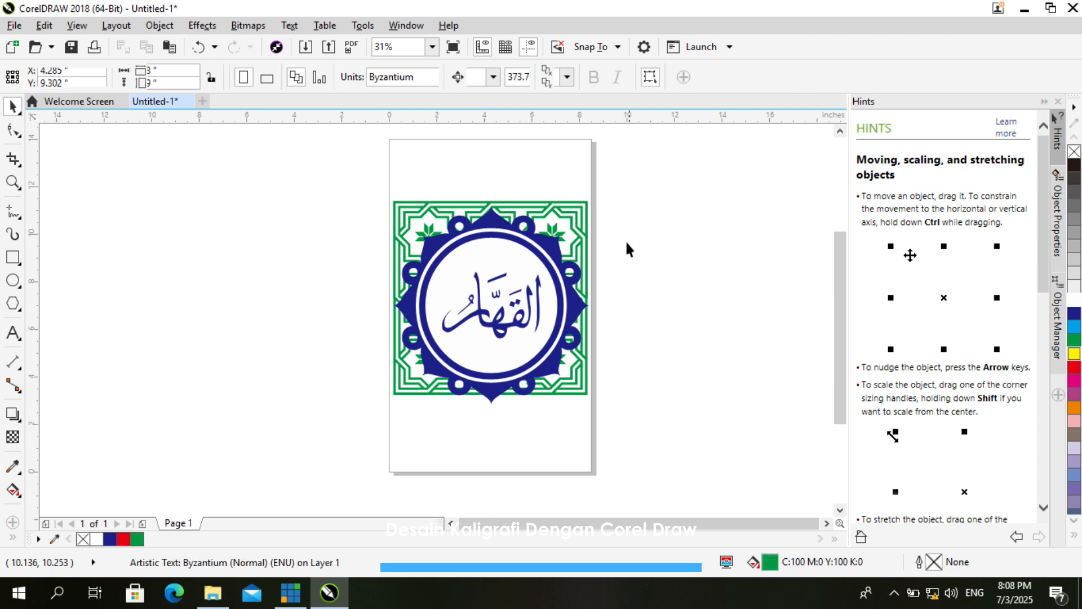
pyautogui.click(491, 400)
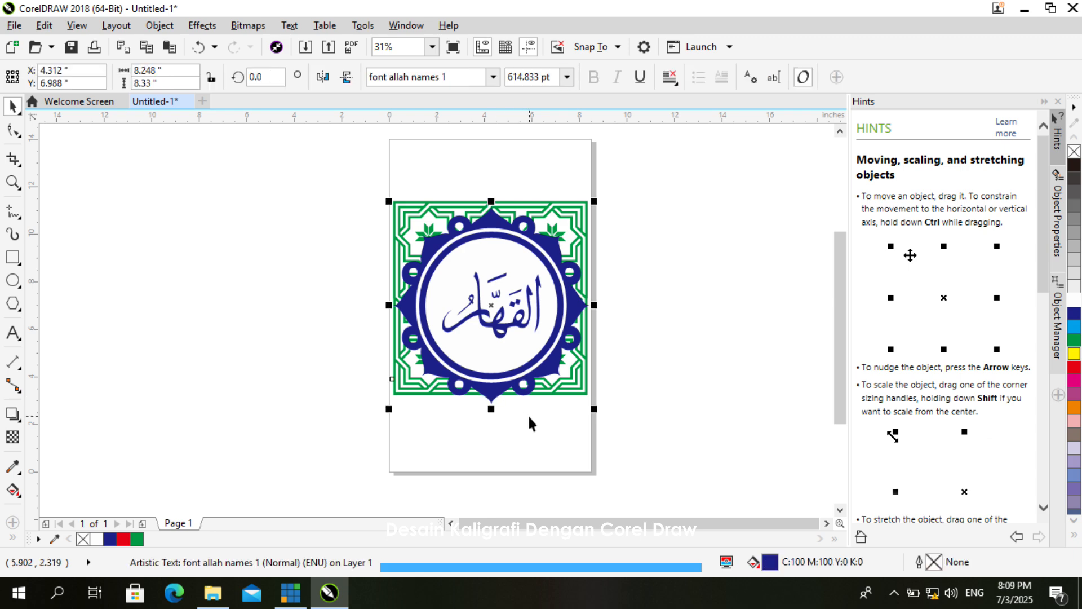
pyautogui.press('Up')
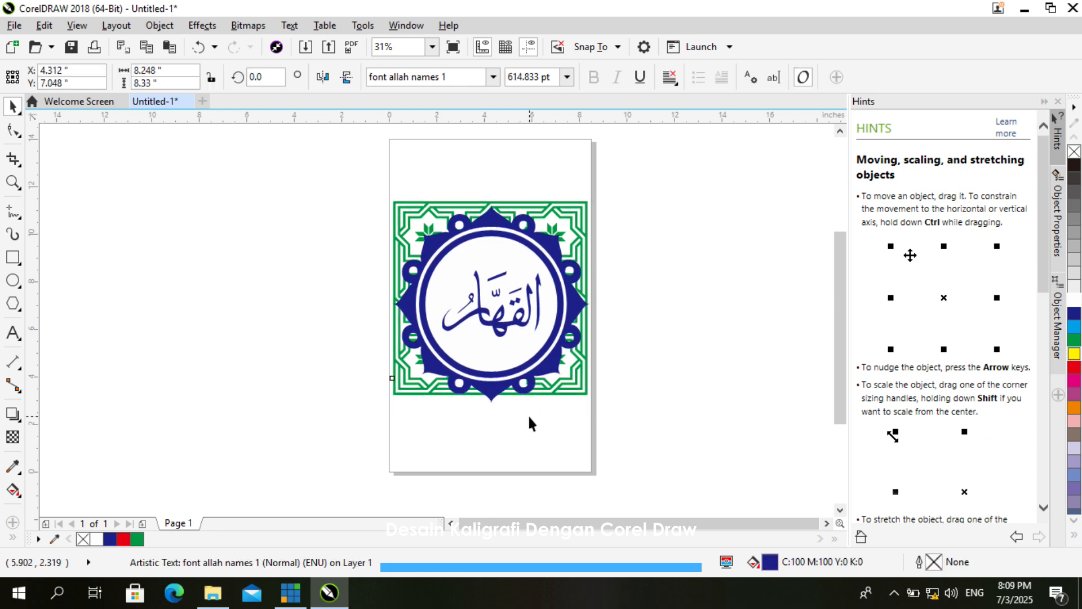
pyautogui.press('Up')
pyautogui.press('Up')
pyautogui.press('Up')
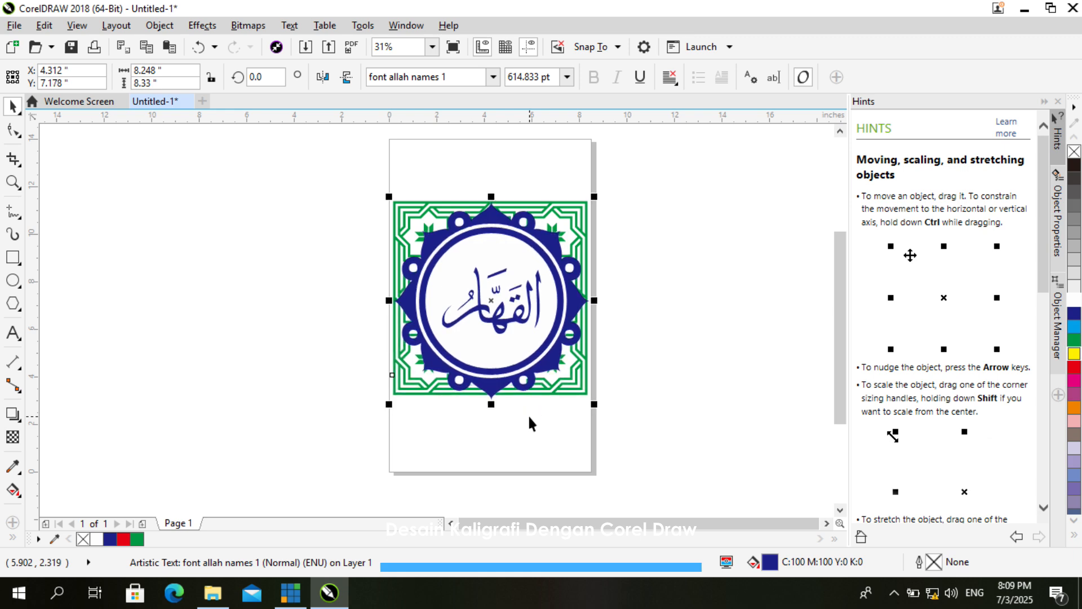
# Nudge the white ellipse up to sit centred inside the blue ornament, and clear the selection
pyautogui.click(497, 348)
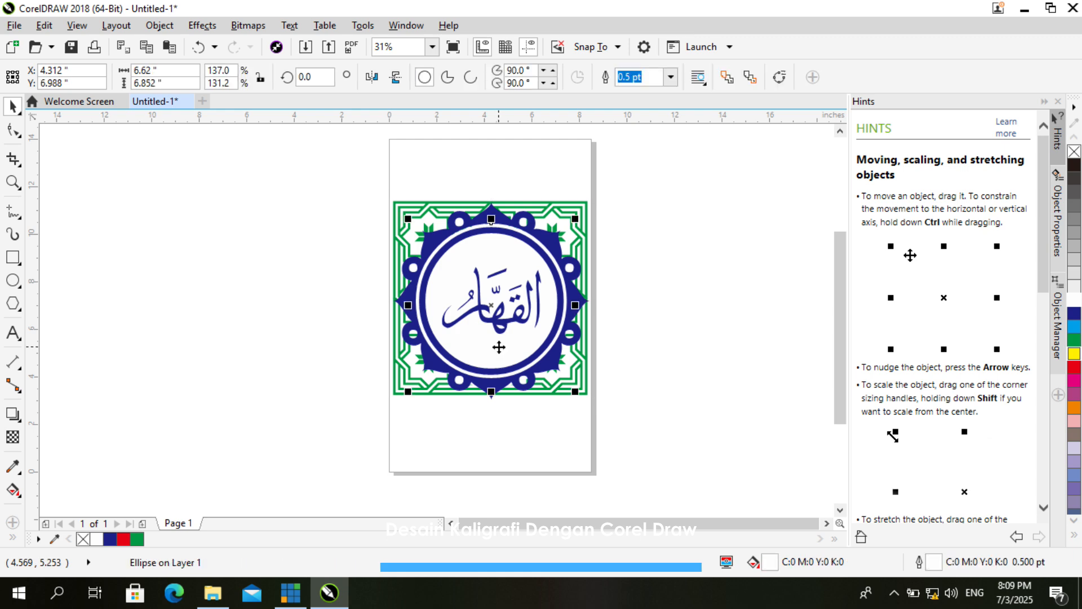
pyautogui.press('Up')
pyautogui.press('Up')
pyautogui.press('Up')
pyautogui.click(530, 415)
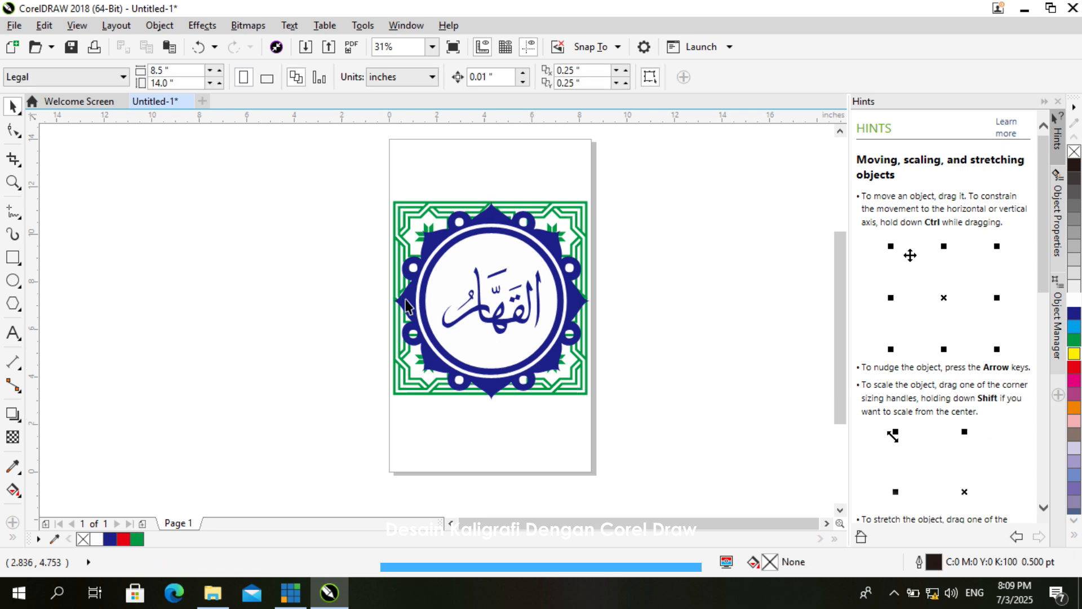
# Try to combine the four design objects into one curve, and undo the combination
pyautogui.moveTo(322, 164); pyautogui.dragTo(702, 465)
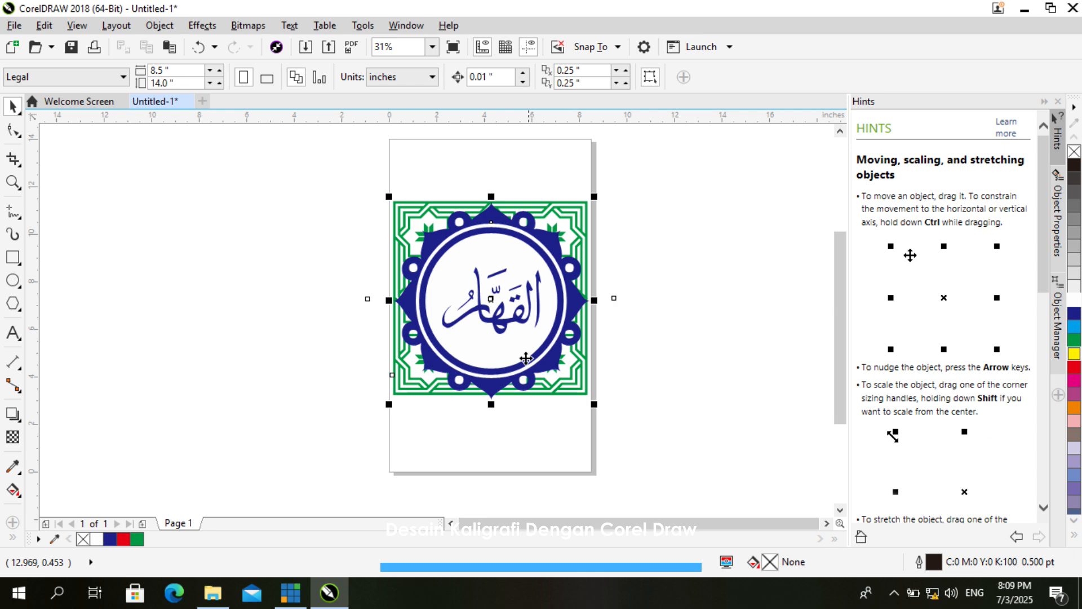
pyautogui.rightClick(492, 305)
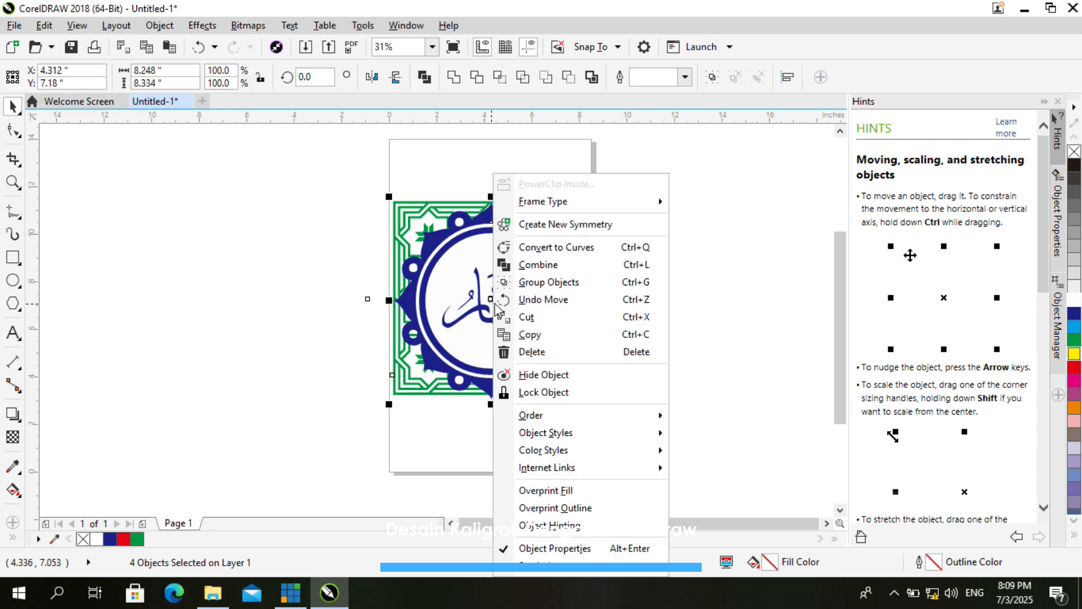
pyautogui.click(534, 272)
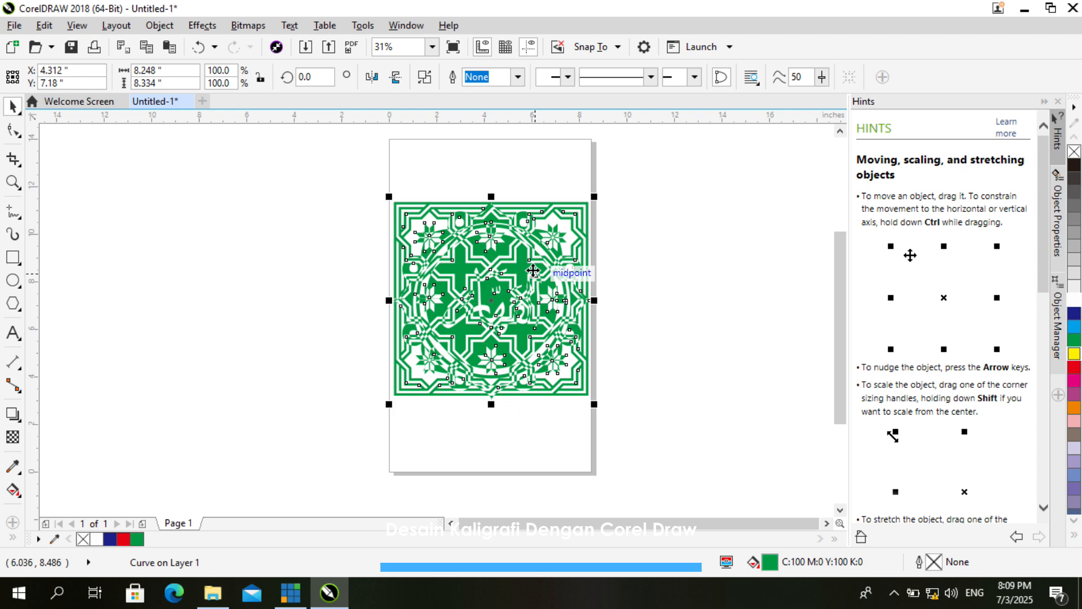
pyautogui.hotkey('ctrl', 'z')
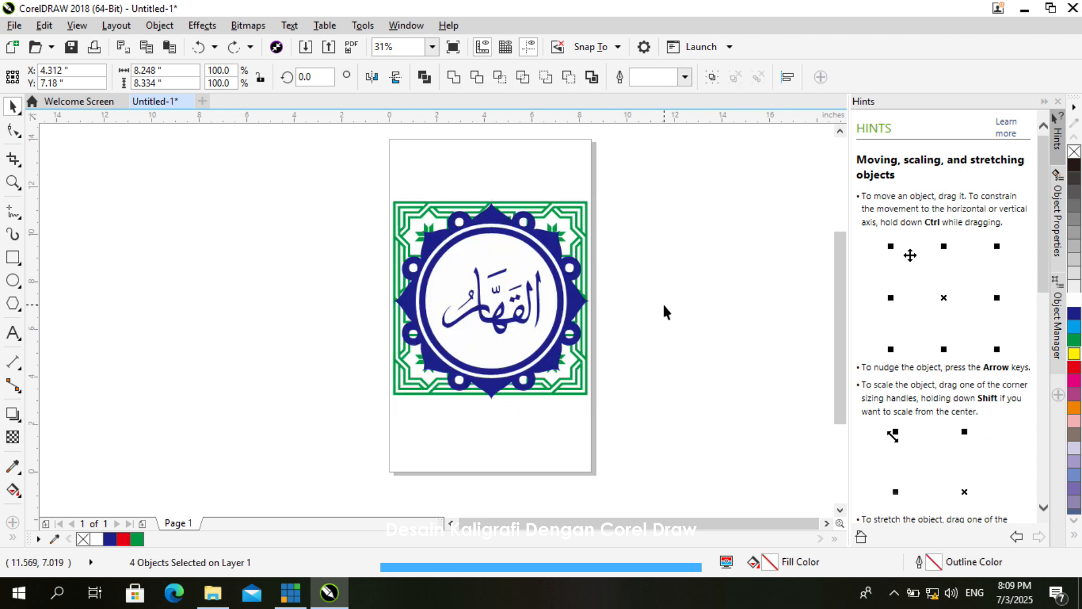
# Select the pattern, ellipse, ornament and calligraphy together and group them
pyautogui.click(665, 312)
pyautogui.moveTo(322, 197); pyautogui.dragTo(597, 407)
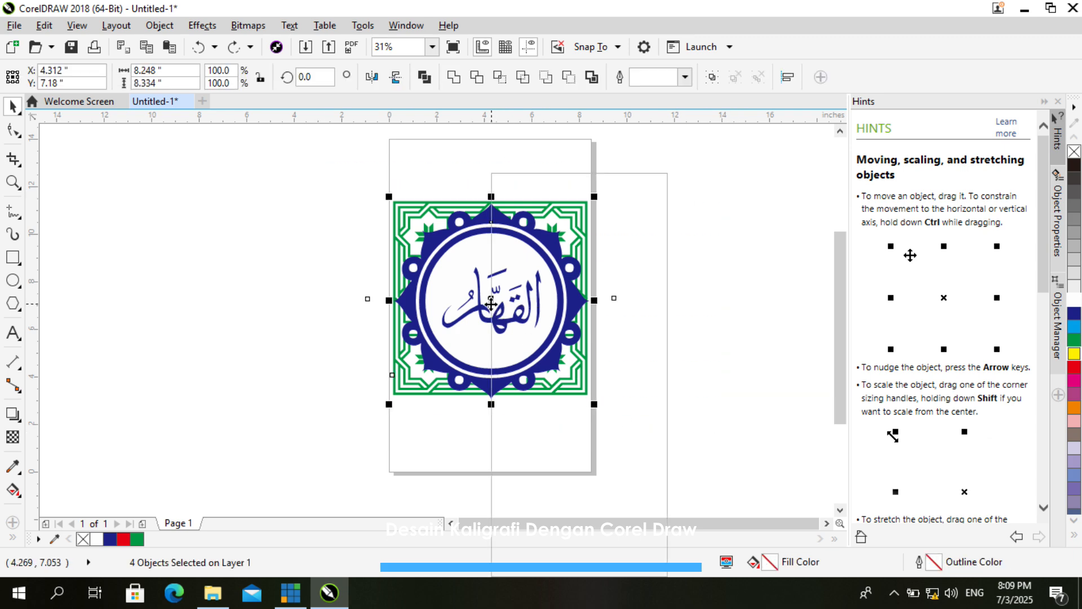
pyautogui.rightClick(491, 305)
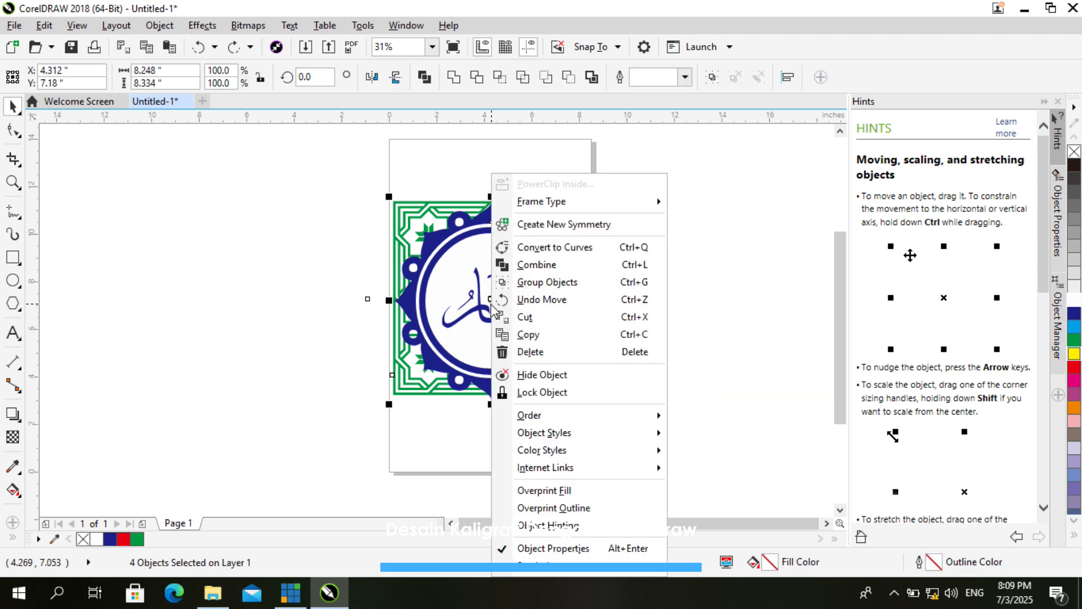
pyautogui.click(529, 283)
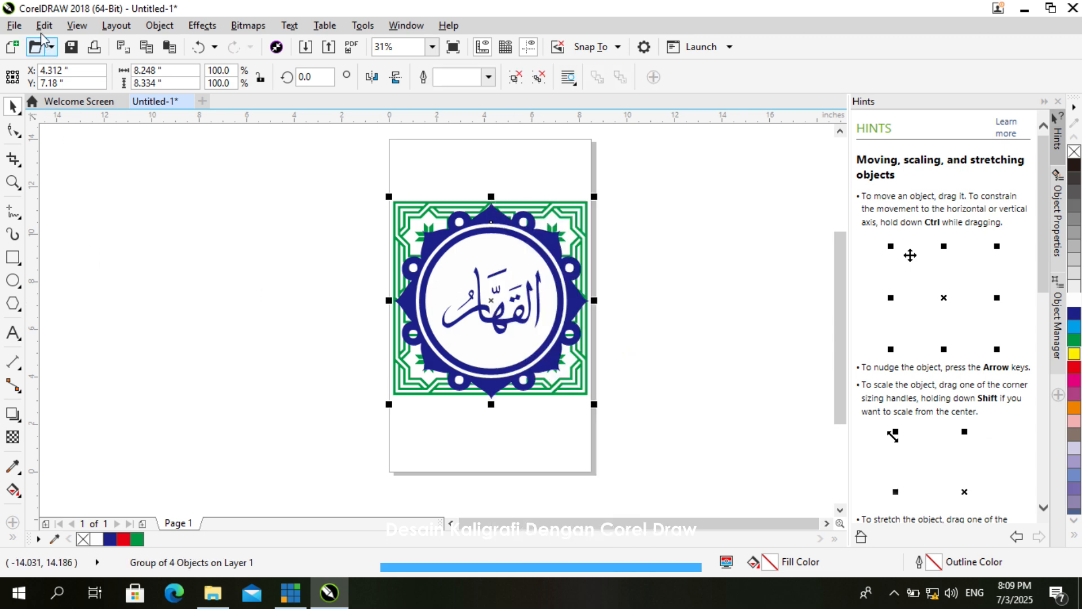
# Export the design as the PNG file Untitled-1 in the KONTEMPORER folder, in RGB Color (24-bit) with transparency and anti-aliasing
pyautogui.click(14, 26)
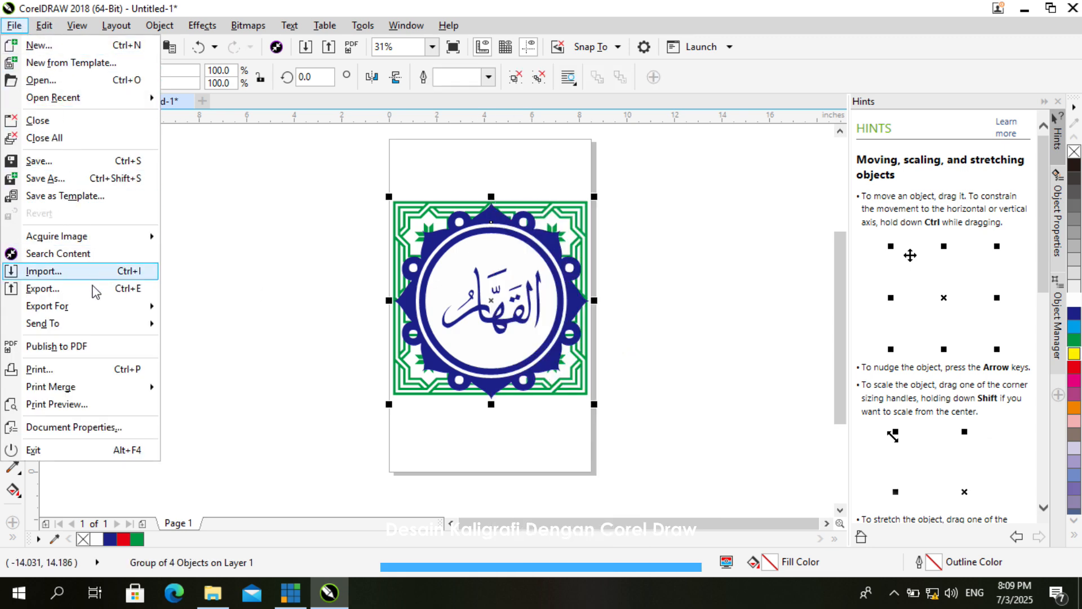
pyautogui.click(99, 296)
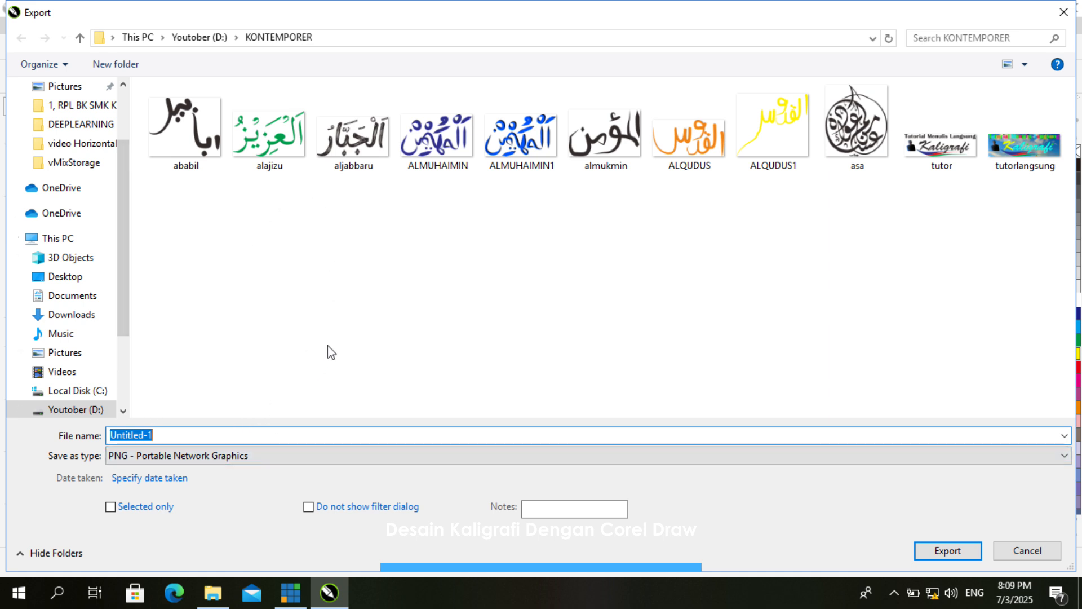
pyautogui.click(192, 455)
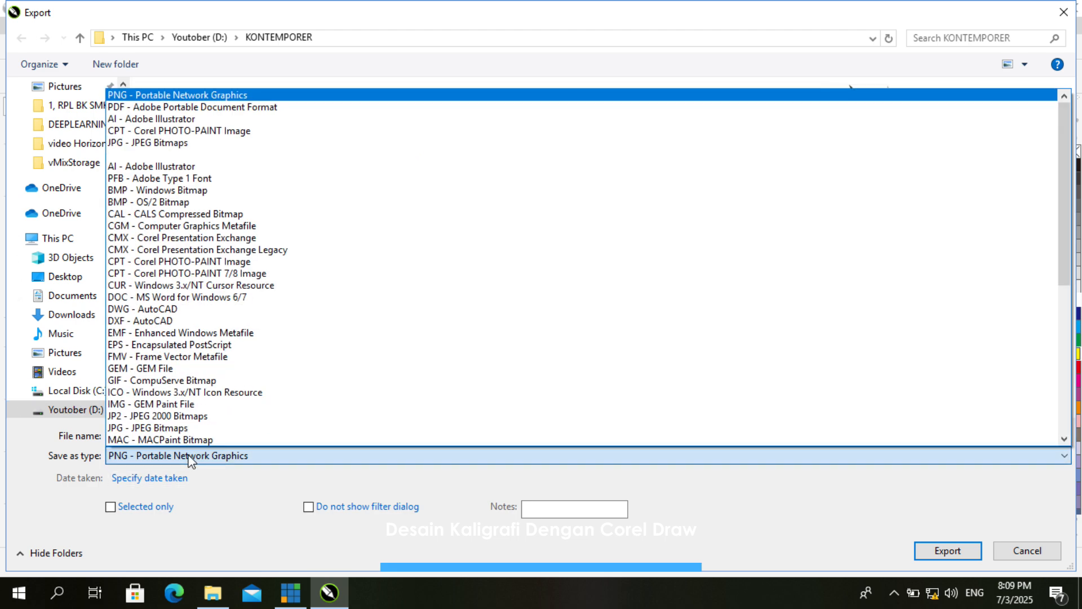
pyautogui.click(192, 456)
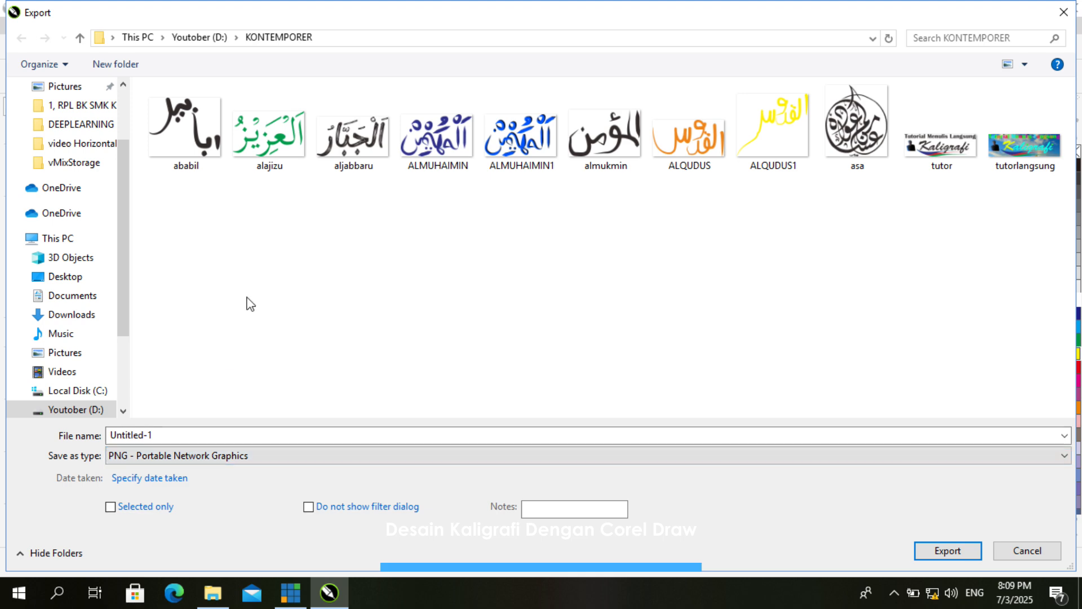
pyautogui.click(937, 553)
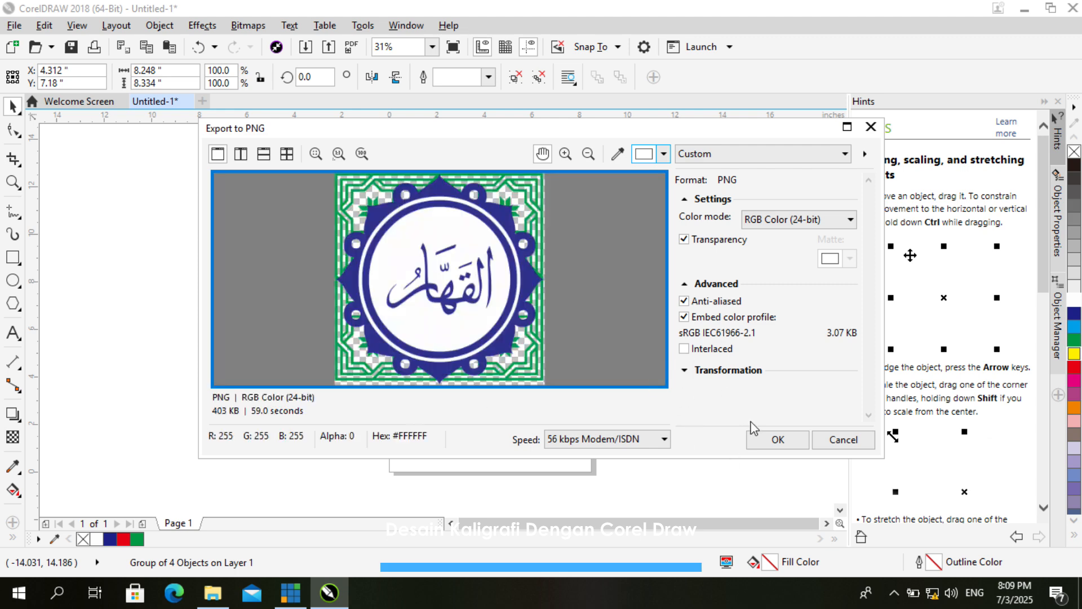
pyautogui.click(764, 438)
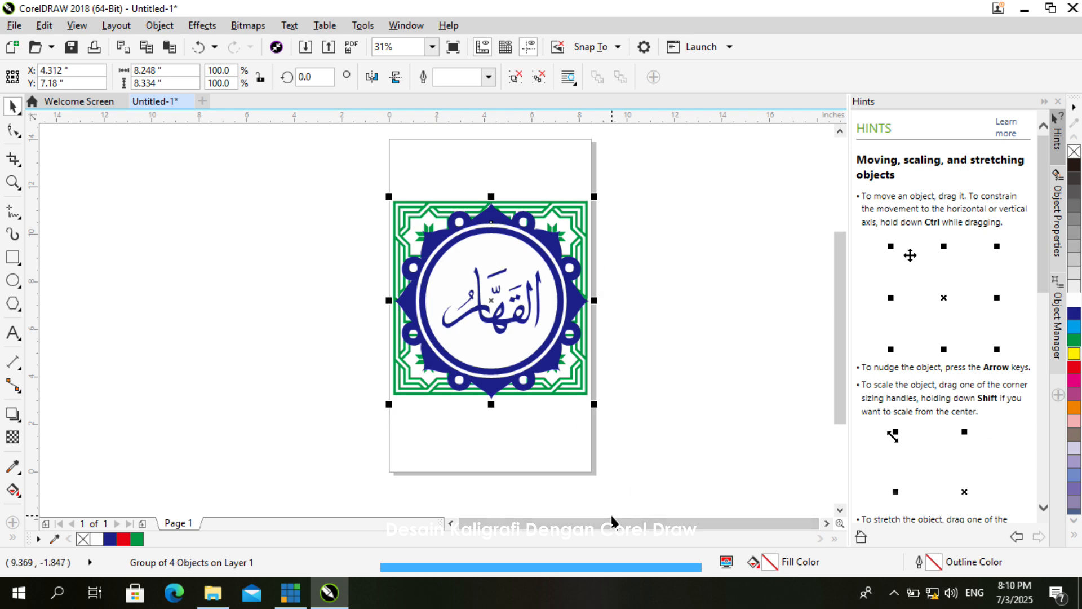
# Reopen the export dialog to check the folder holding the exported file, and close it without exporting
pyautogui.click(217, 603)
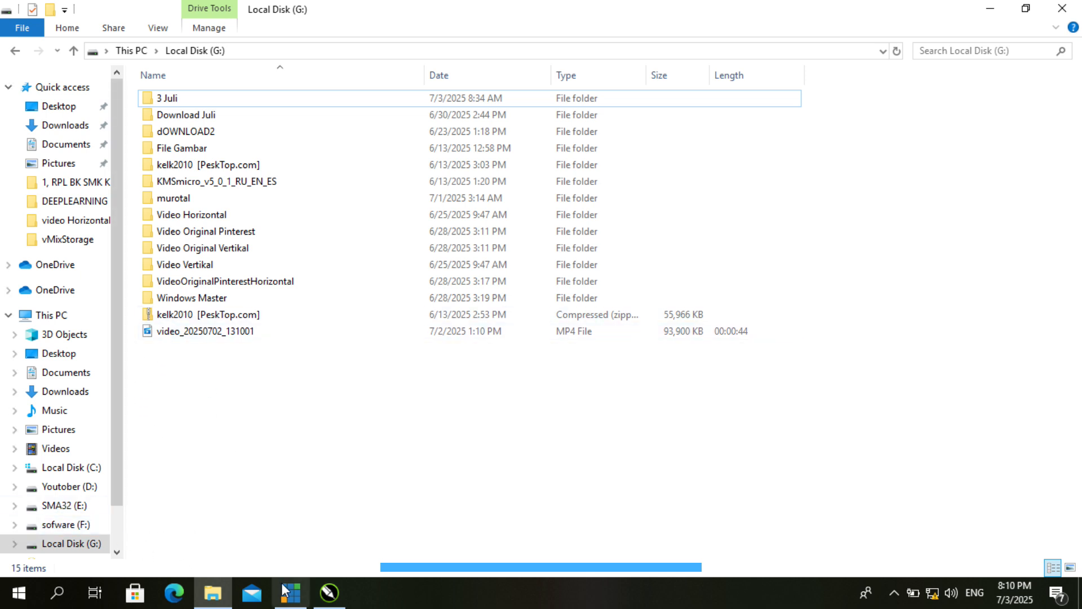
pyautogui.click(329, 593)
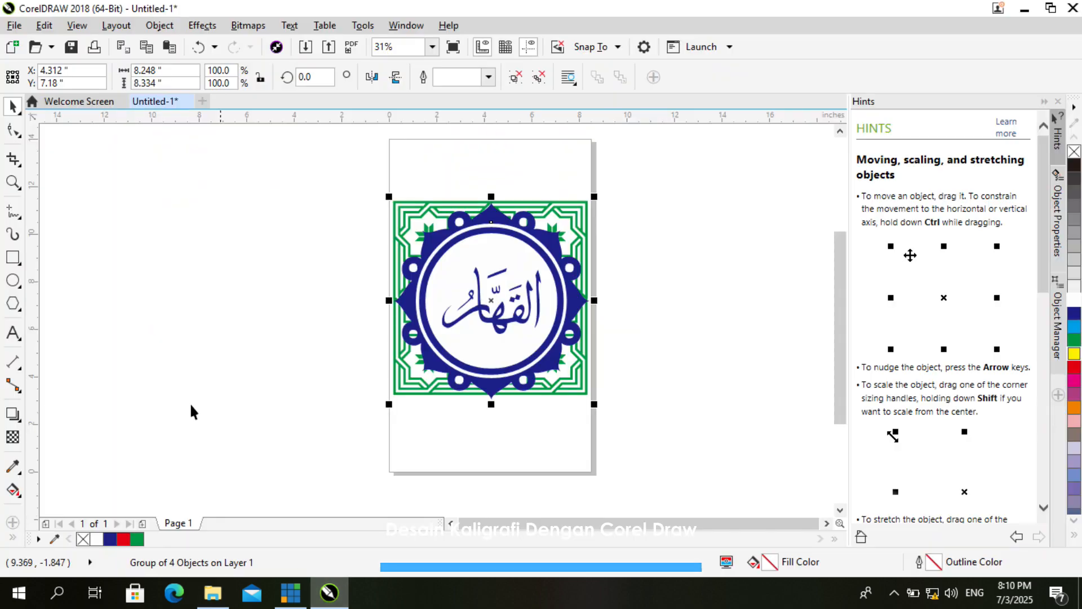
pyautogui.click(14, 26)
pyautogui.click(57, 286)
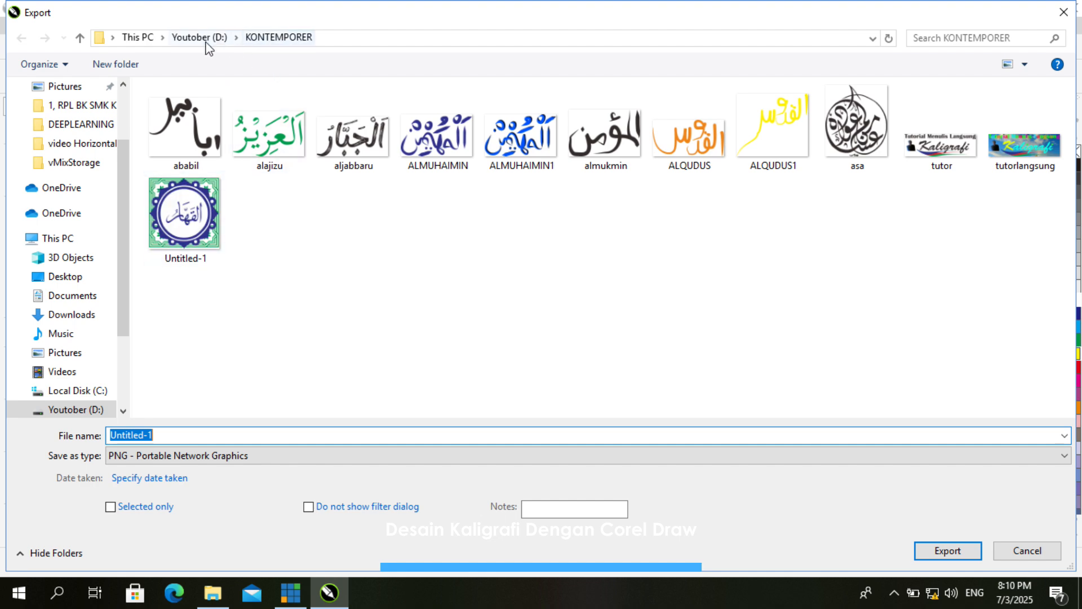
pyautogui.click(1064, 12)
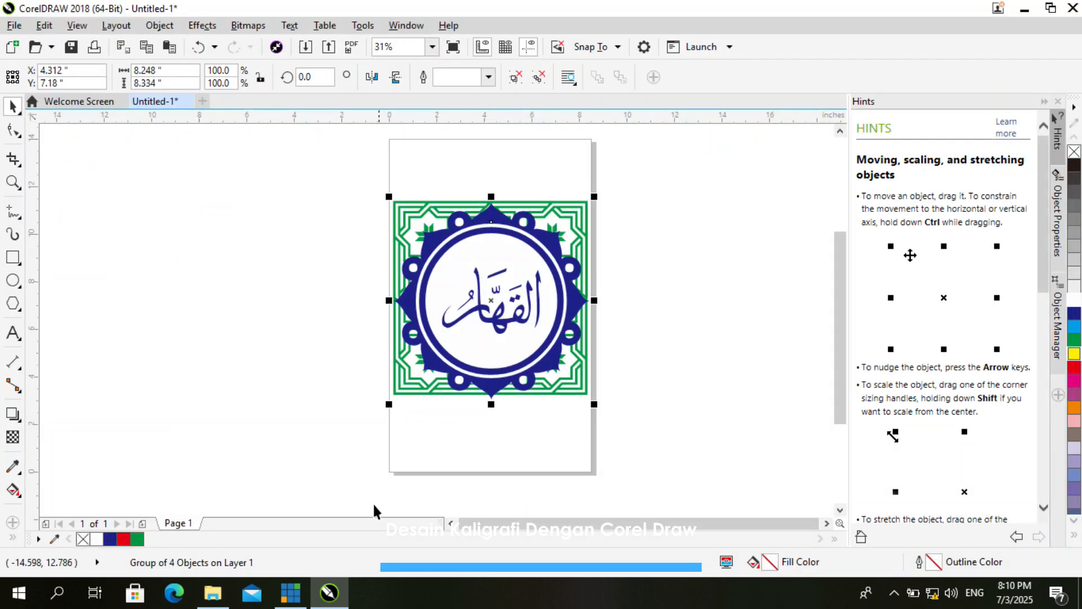
# Switch to File Explorer, browse to the KONTEMPORER folder on Youtober (D:), and open the exported Untitled-1 image in Photos
pyautogui.click(212, 592)
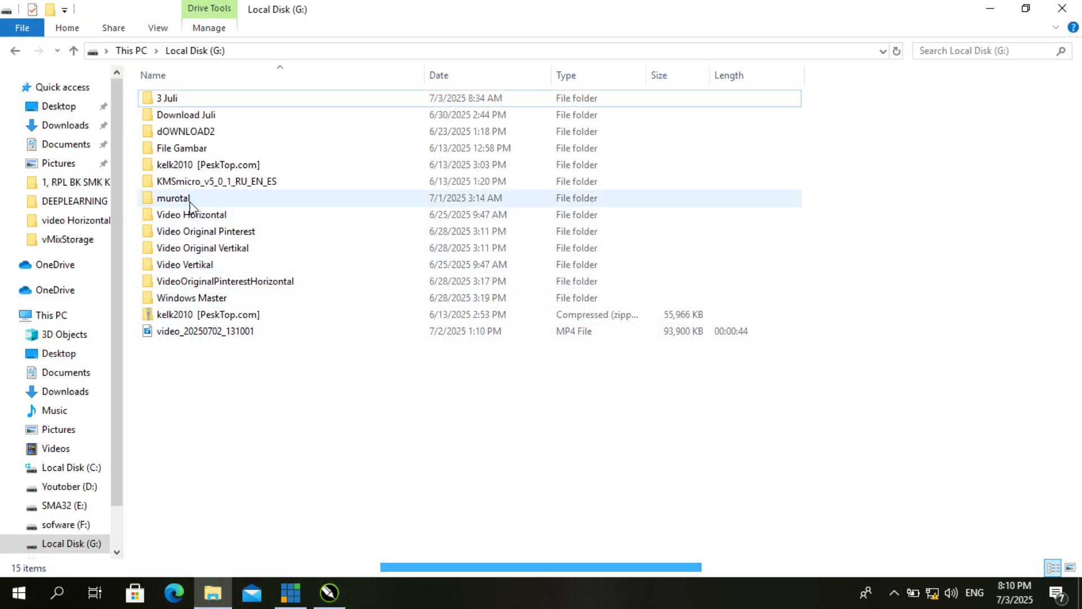
pyautogui.click(76, 486)
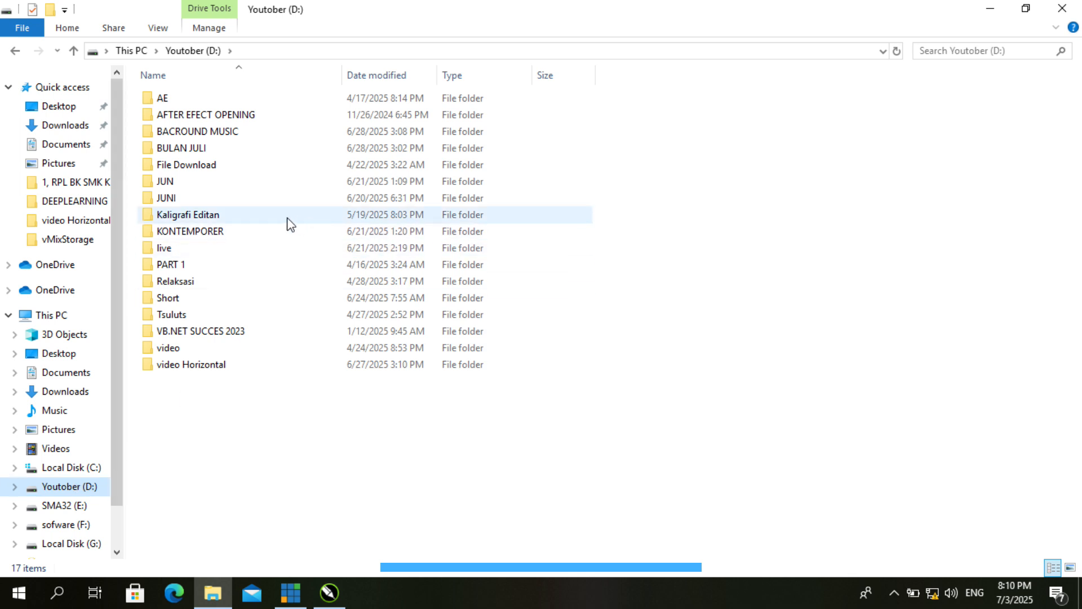
pyautogui.doubleClick(253, 232)
pyautogui.doubleClick(191, 220)
pyautogui.rightClick(186, 218)
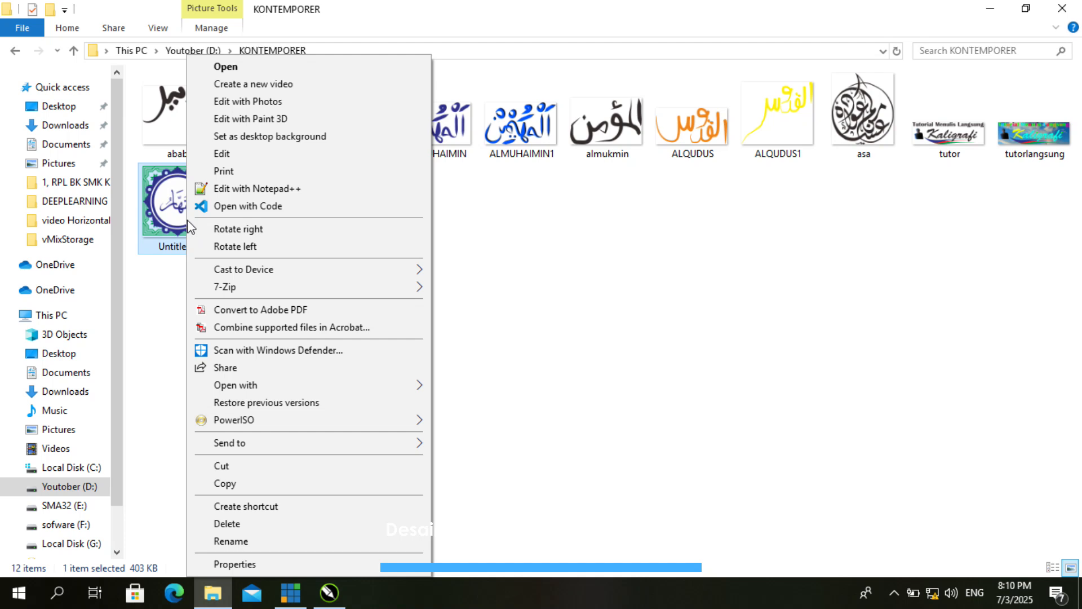
pyautogui.moveTo(289, 388)
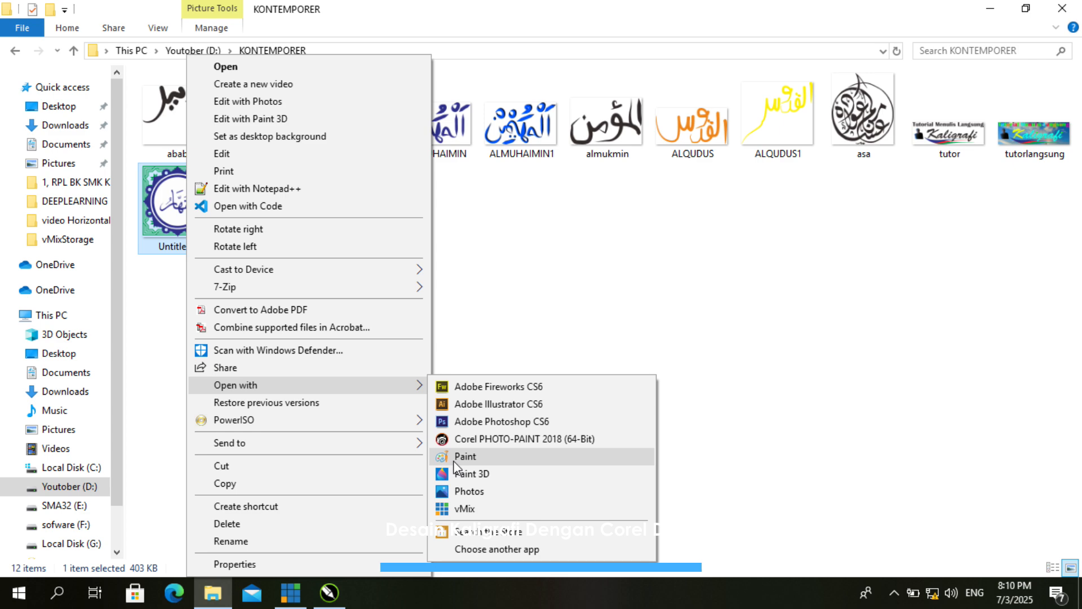
pyautogui.click(466, 491)
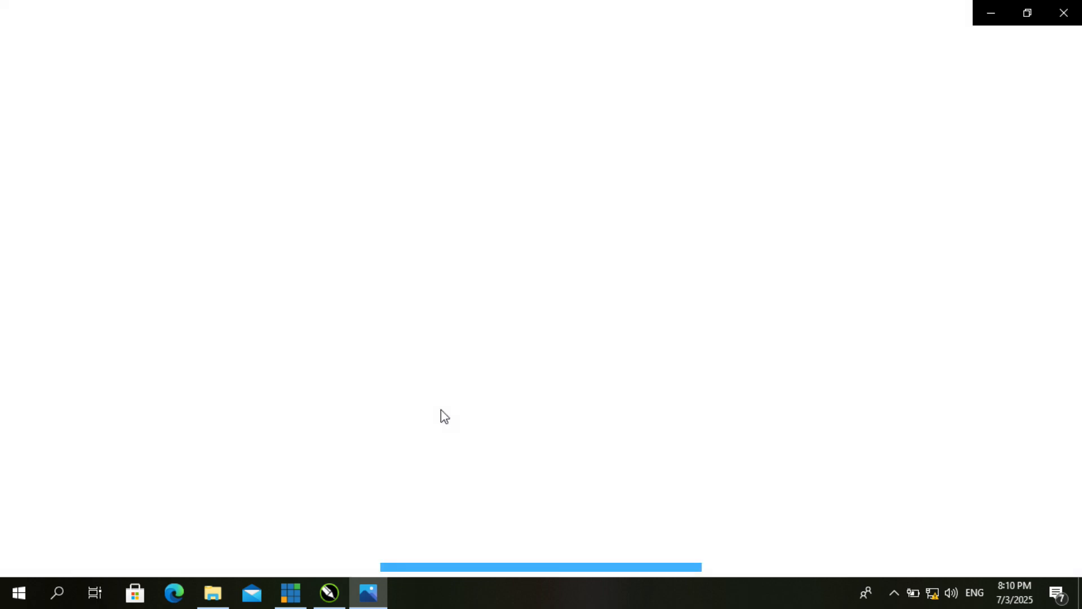
# Examine the exported image in Photos, dismiss the zoom hint, close the viewer, and return to CorelDRAW
pyautogui.scroll(2, 486, 309)
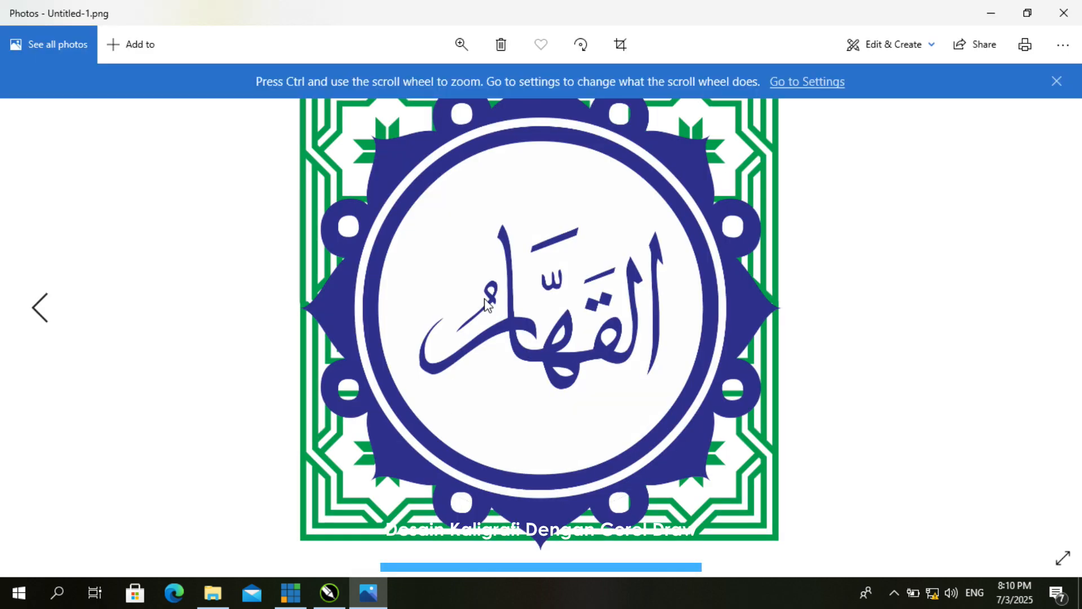
pyautogui.scroll(-1, 493, 302)
pyautogui.click(1056, 82)
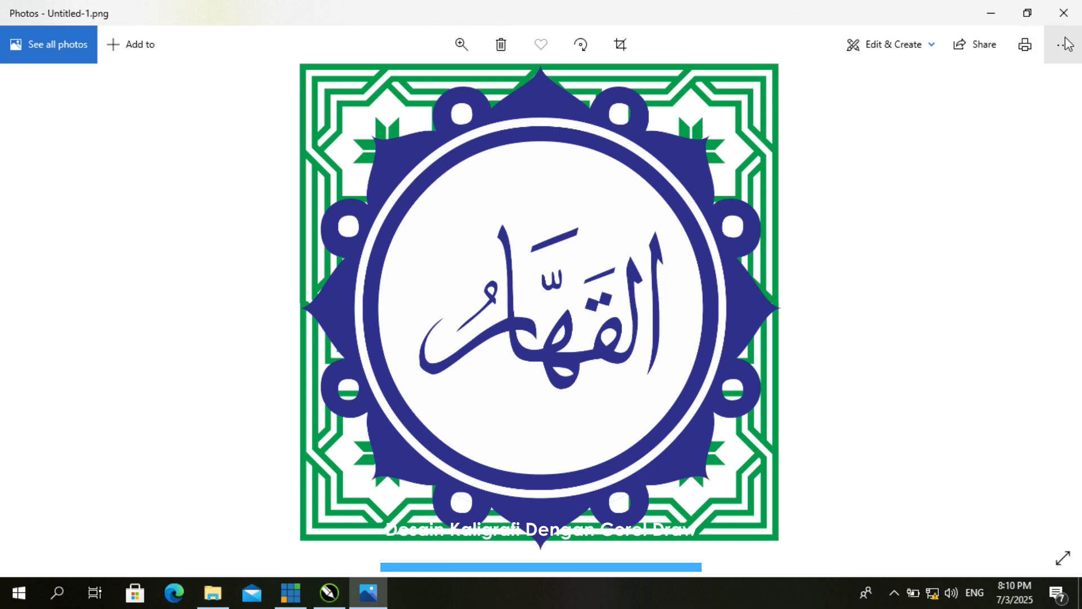
pyautogui.click(1071, 25)
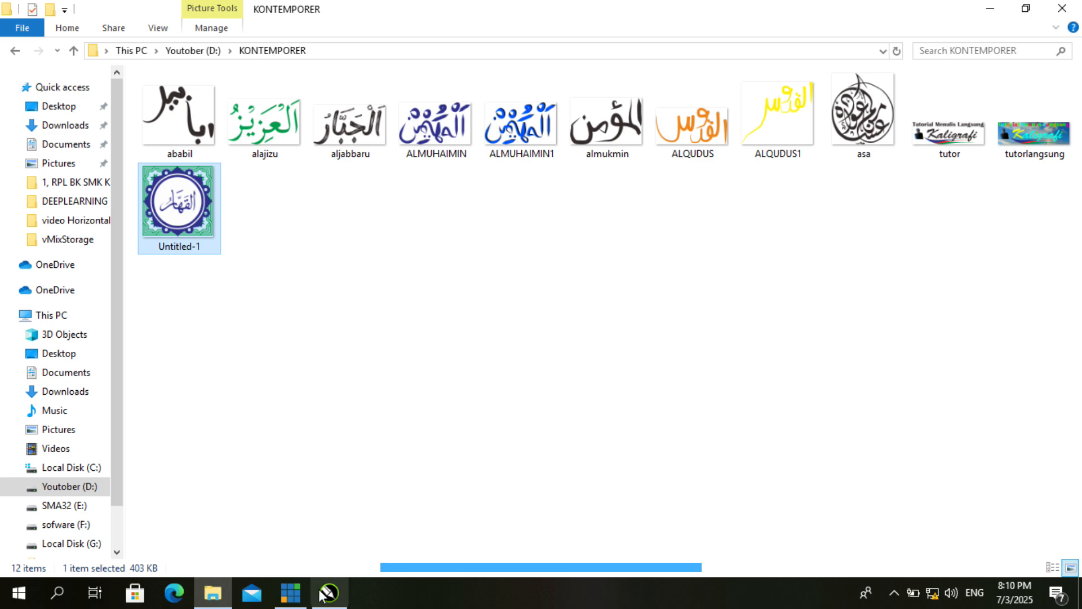
pyautogui.click(316, 590)
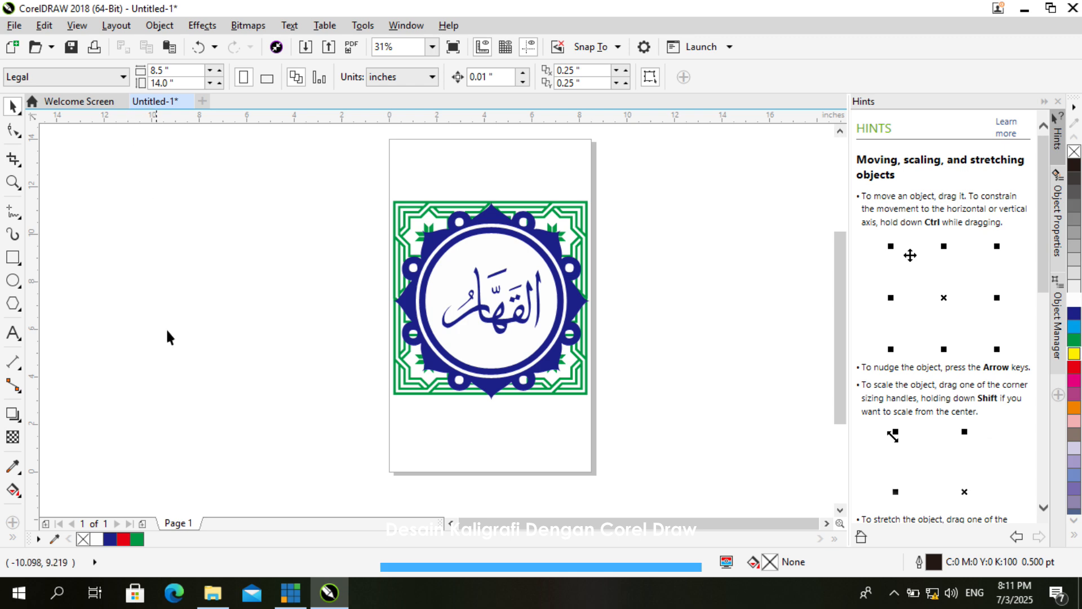
pyautogui.click(296, 591)
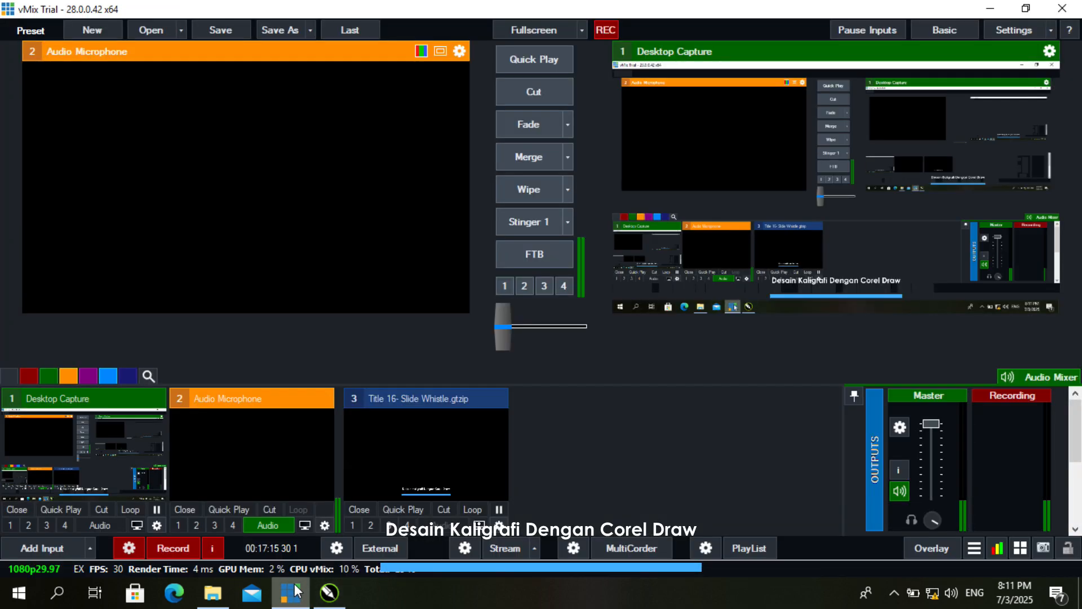